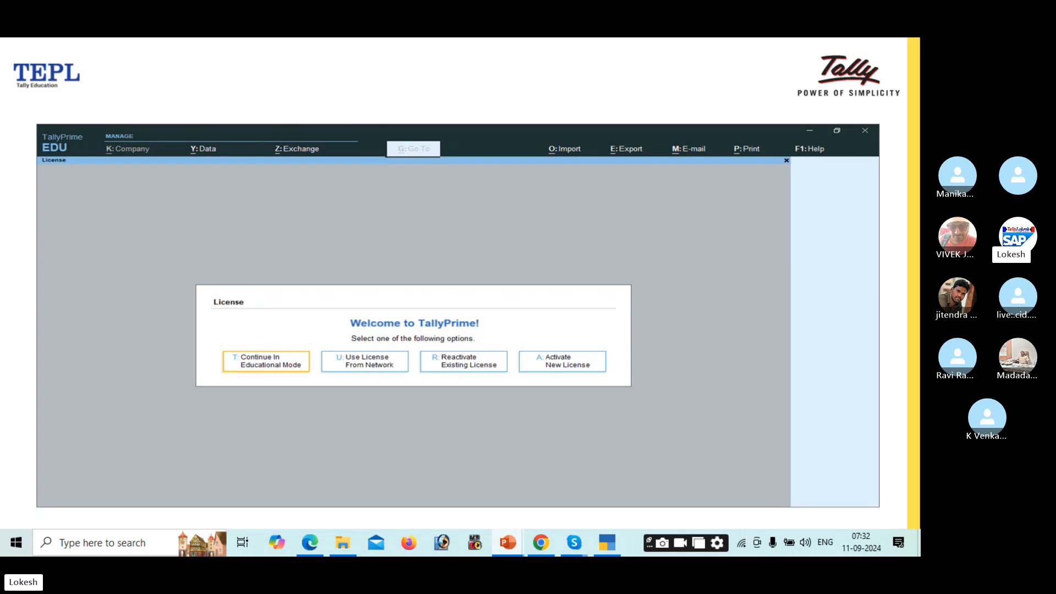
# Step: Advance the slideshow from Company Creation to the Select Company options explanation
pyautogui.press('Right')
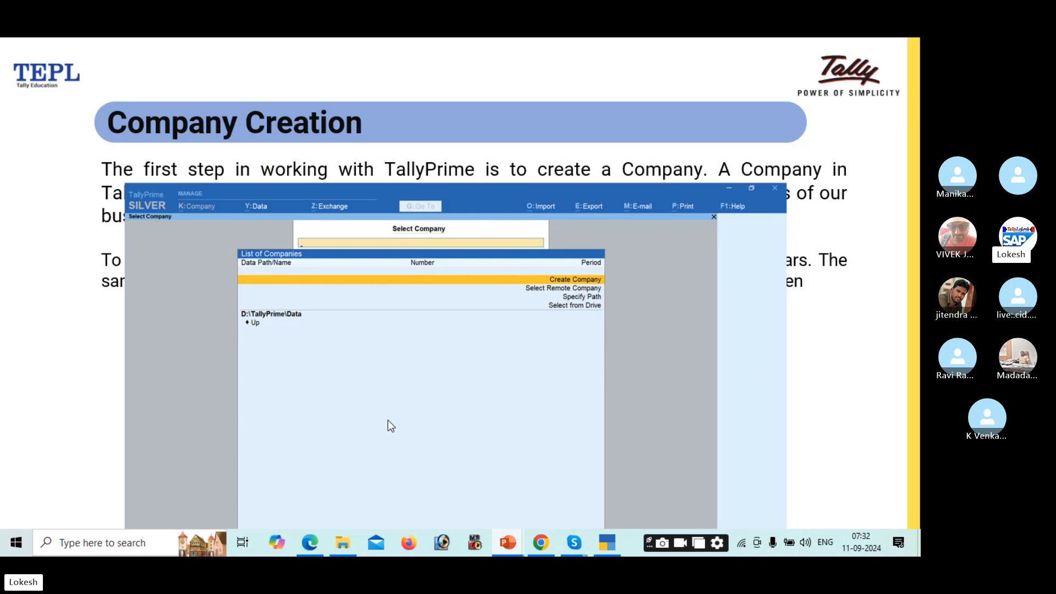
pyautogui.click(293, 326)
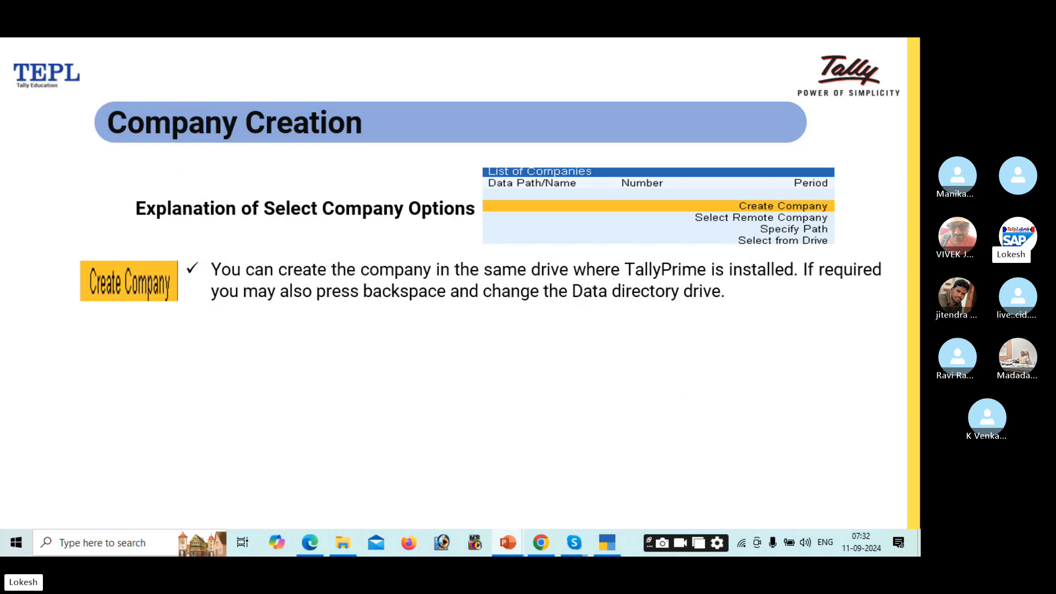
# Step: Reveal the Select Remote Company and Select from Drive explanations, then end the slideshow
pyautogui.press('Right')
pyautogui.press('Right')
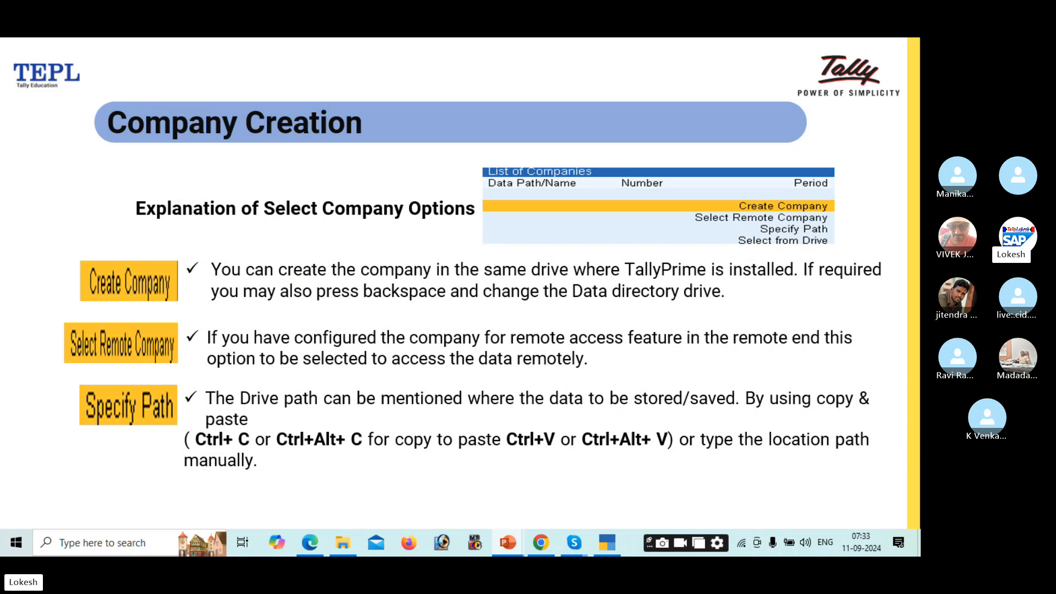
pyautogui.press('Right')
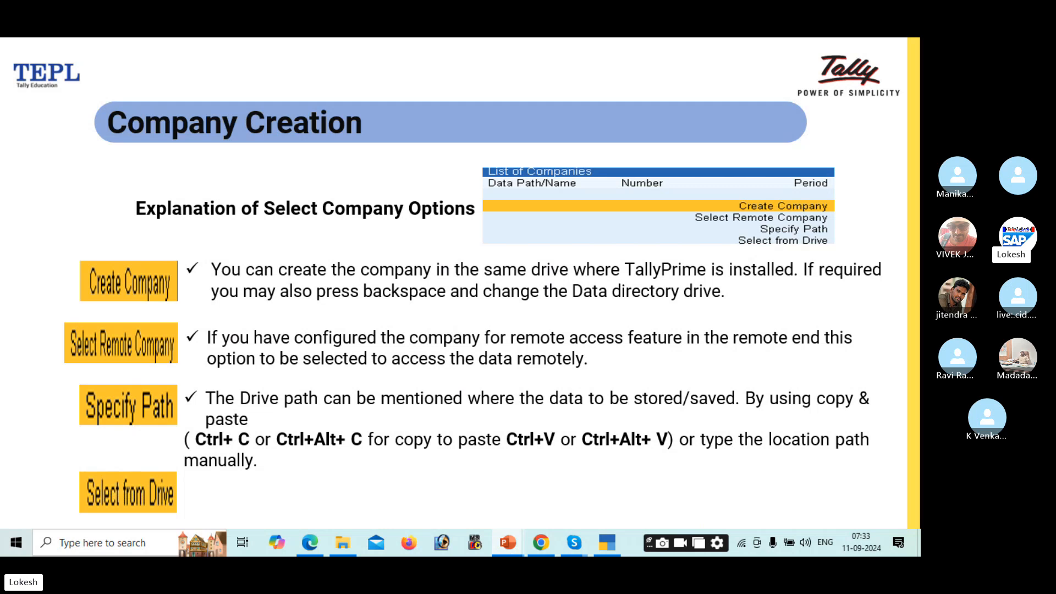
pyautogui.press('Right')
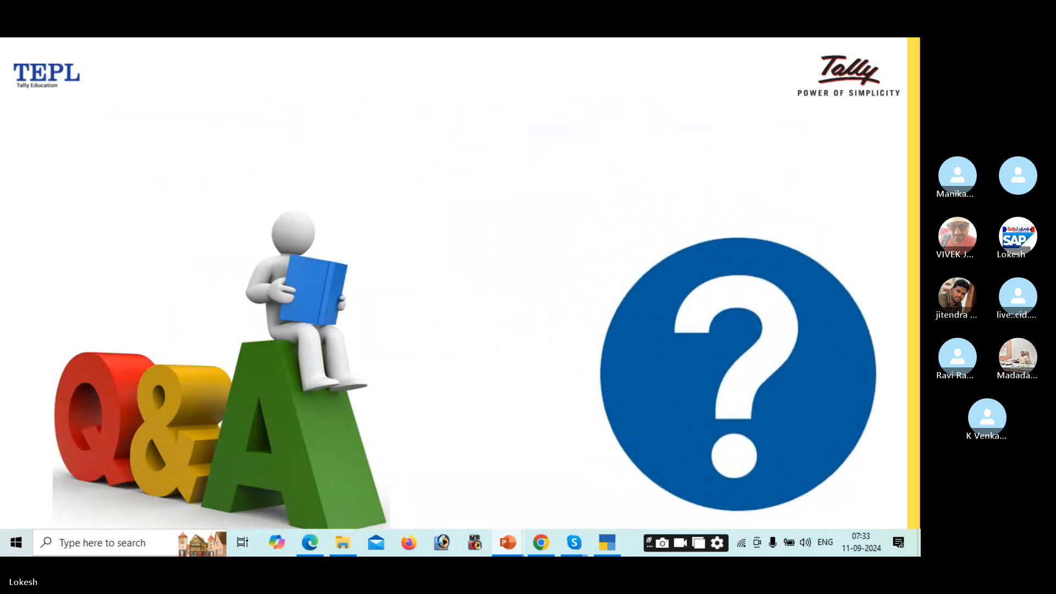
pyautogui.press('Escape')
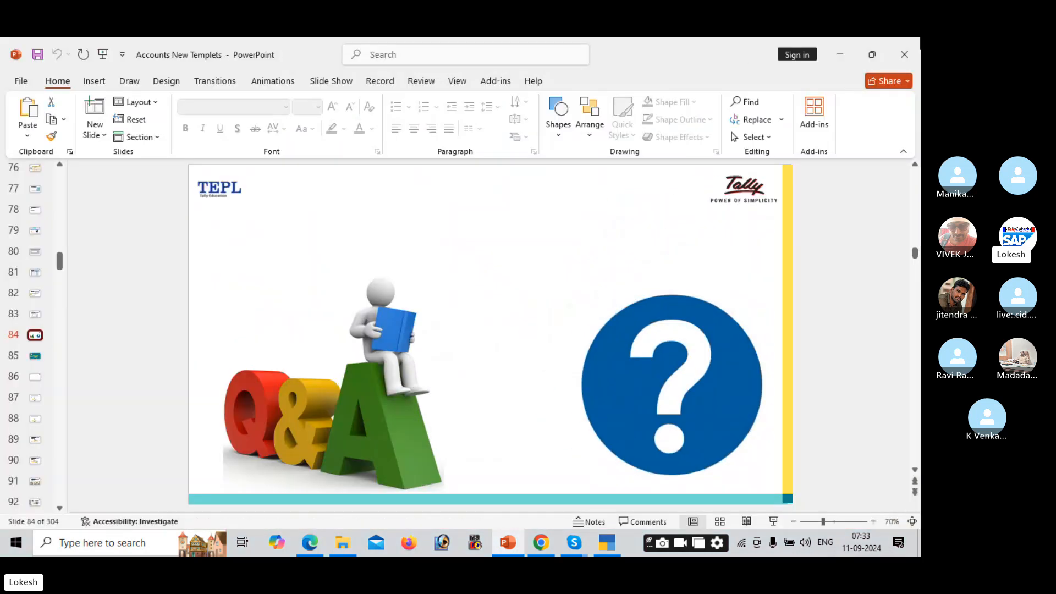
# Step: Close PowerPoint and the material folder, and bring up the PROBLEM-1 NEHA PVT LTD PDF
pyautogui.click(902, 47)
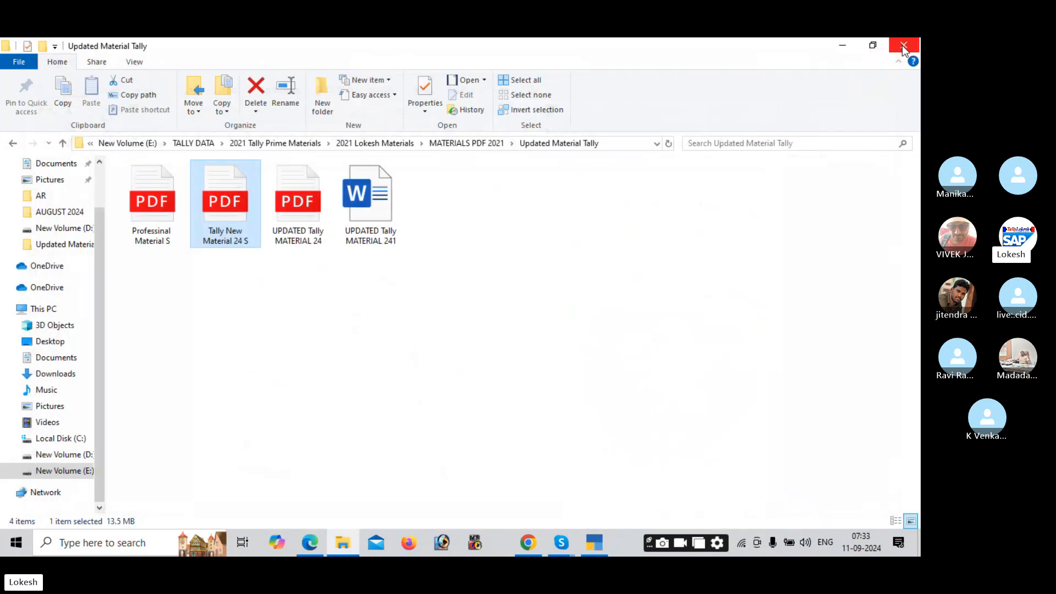
pyautogui.click(902, 46)
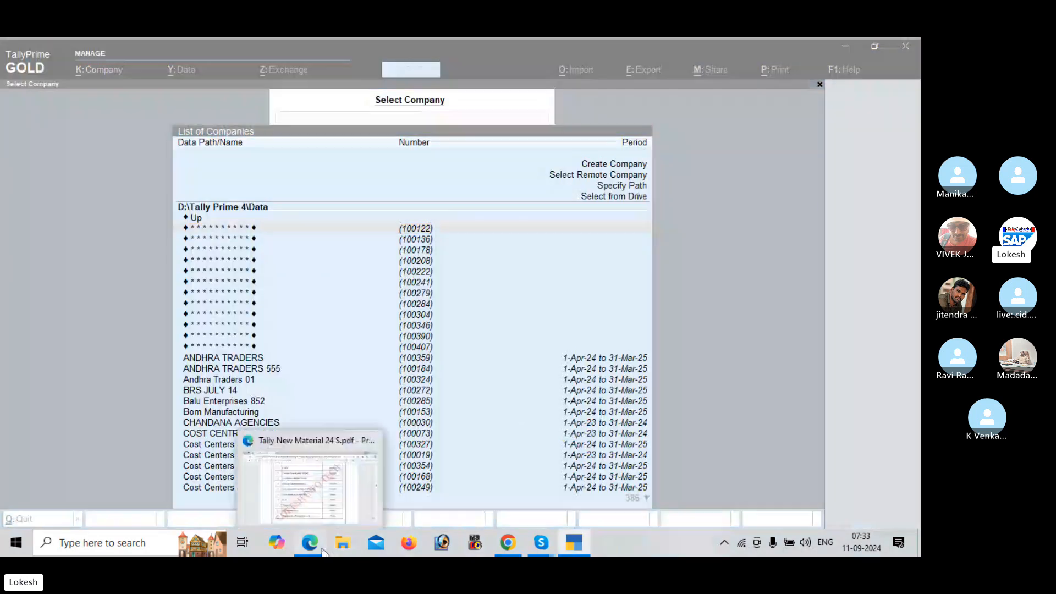
pyautogui.click(324, 552)
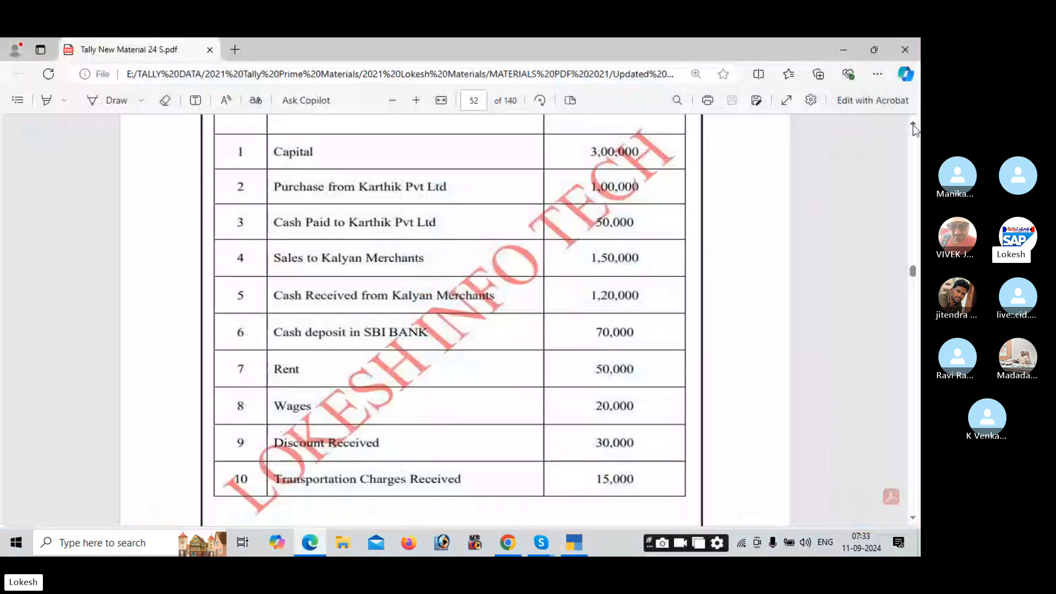
pyautogui.scroll(3, 712, 376)
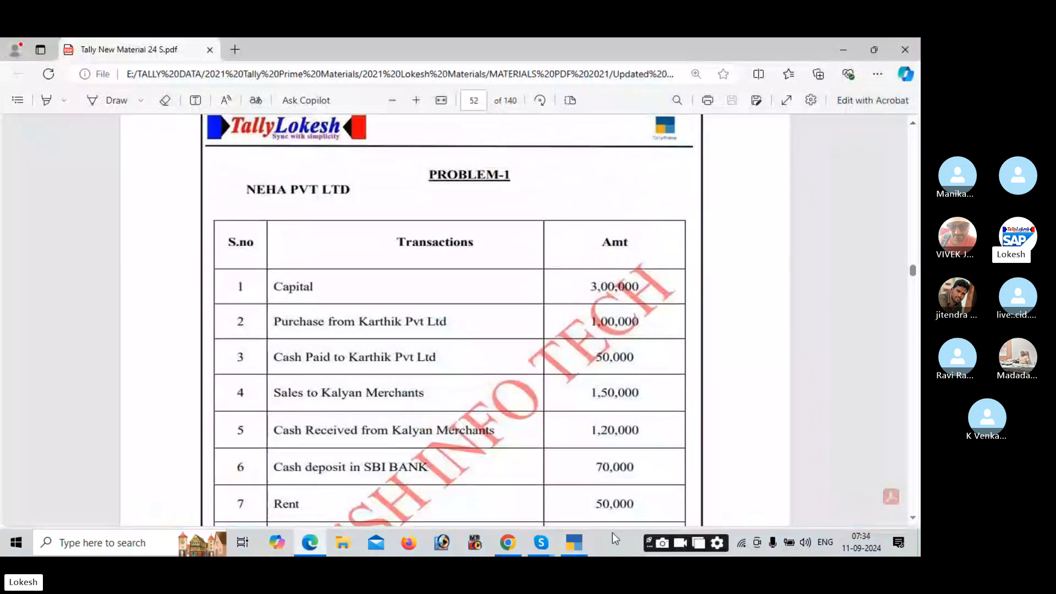
# Step: Quit TallyPrime and minimize the PDF to show the desktop
pyautogui.click(578, 547)
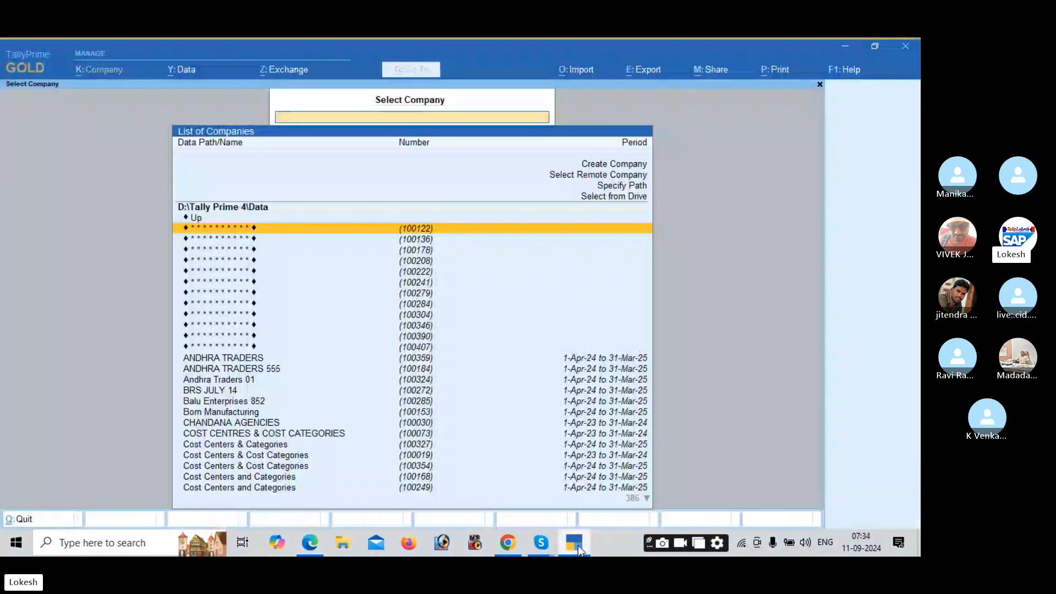
pyautogui.press('Escape')
pyautogui.click(578, 547)
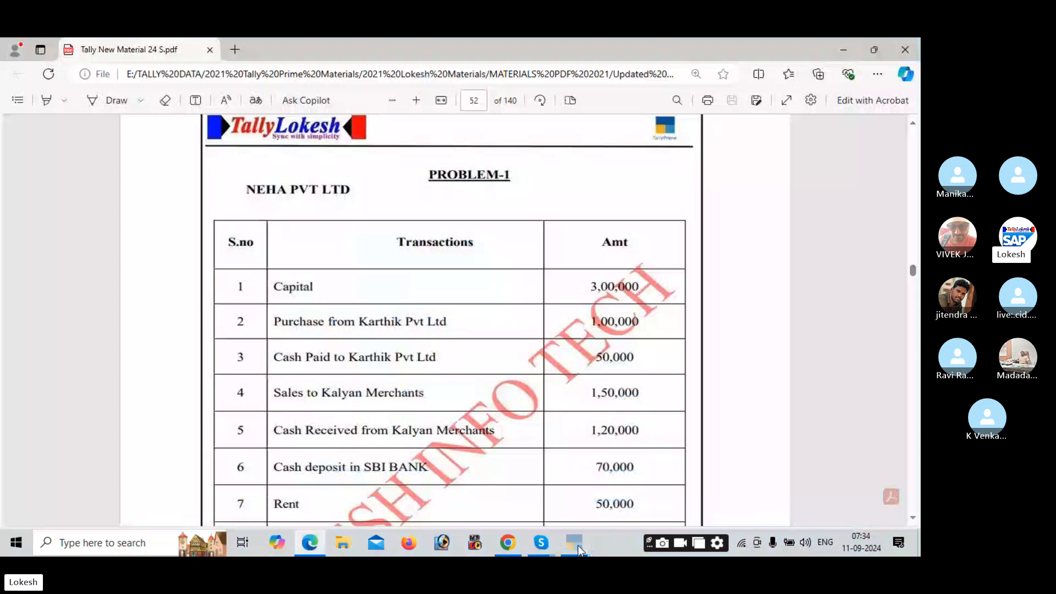
pyautogui.click(847, 53)
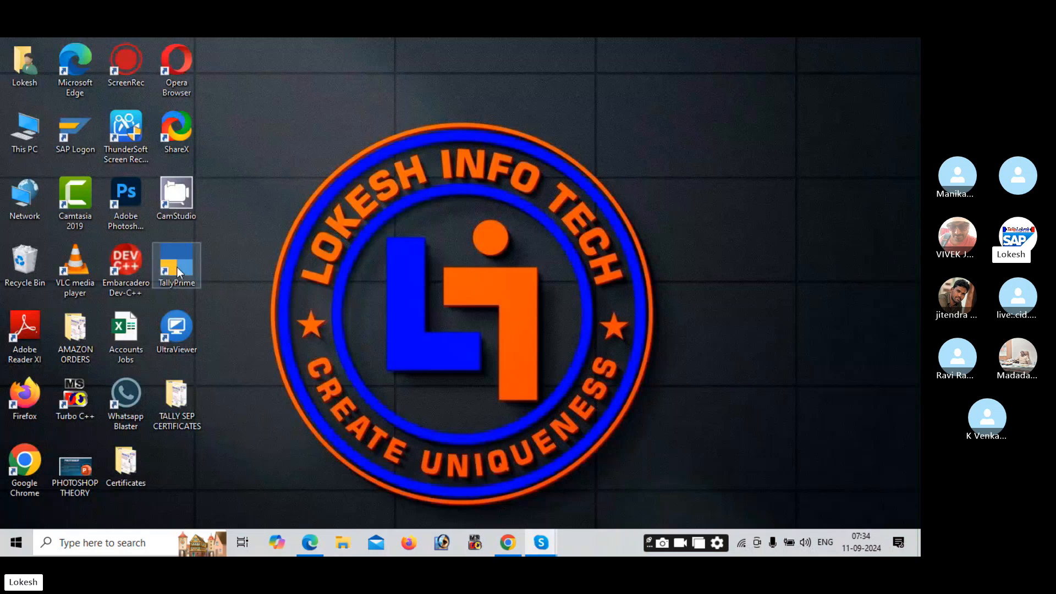
# Step: Launch TallyPrime and shut TRADING COMPANY AUGUST 07
pyautogui.doubleClick(177, 270)
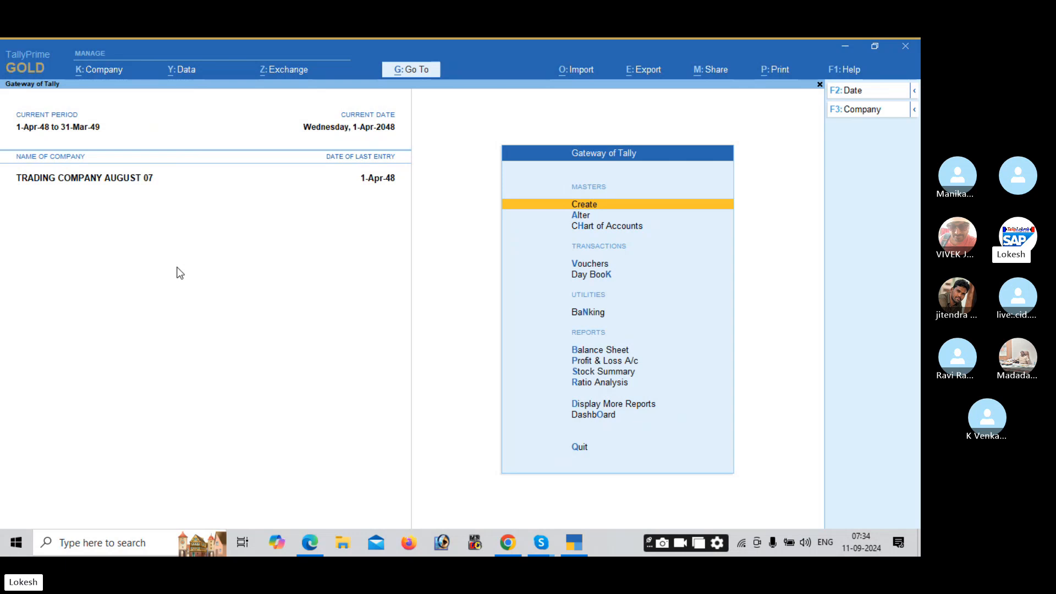
pyautogui.click(862, 113)
pyautogui.press('Up')
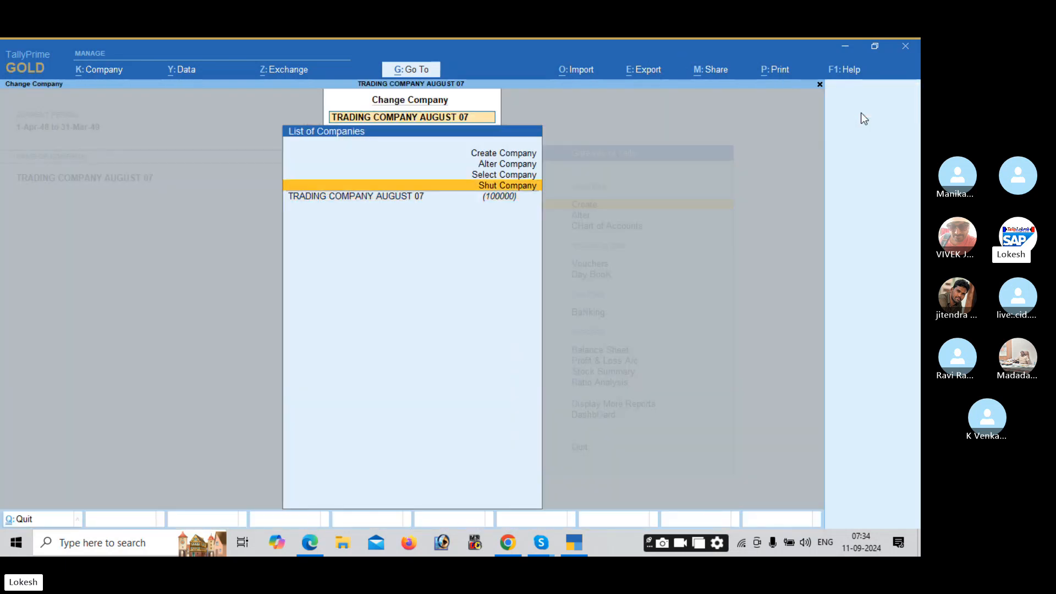
pyautogui.press('Return')
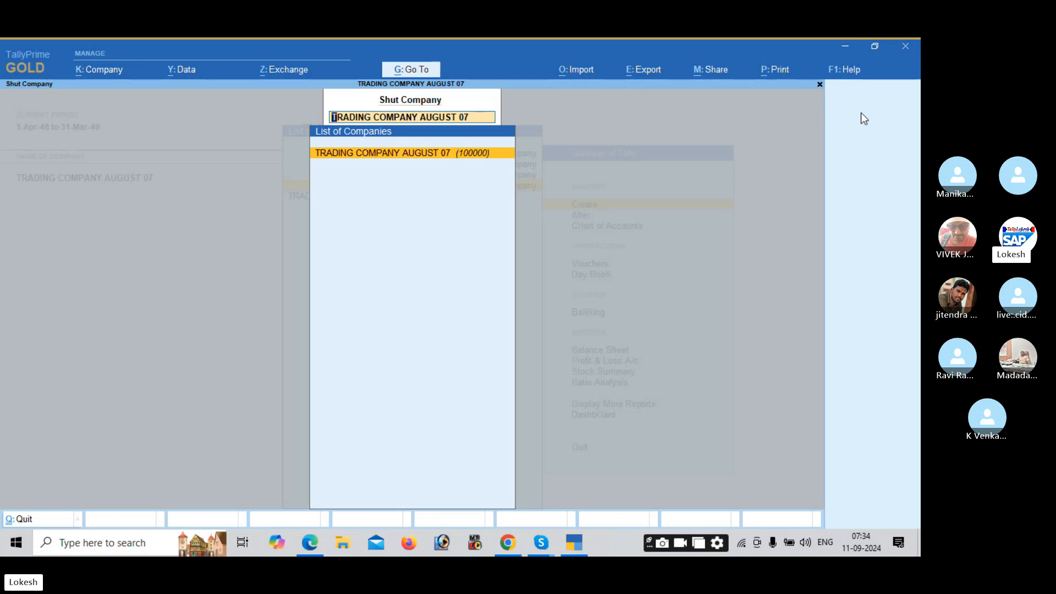
pyautogui.press('Return')
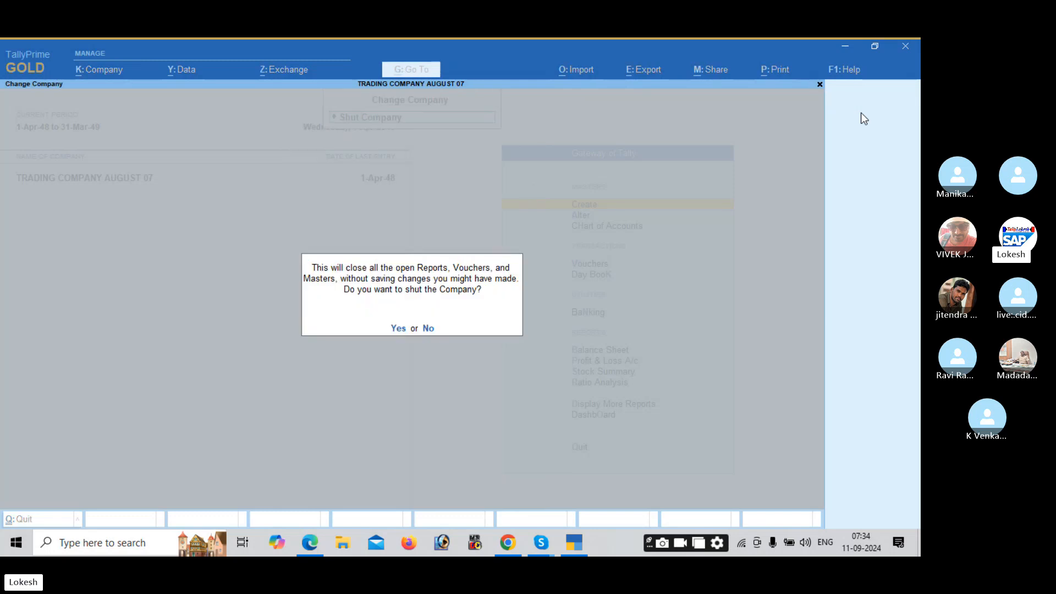
pyautogui.press('y')
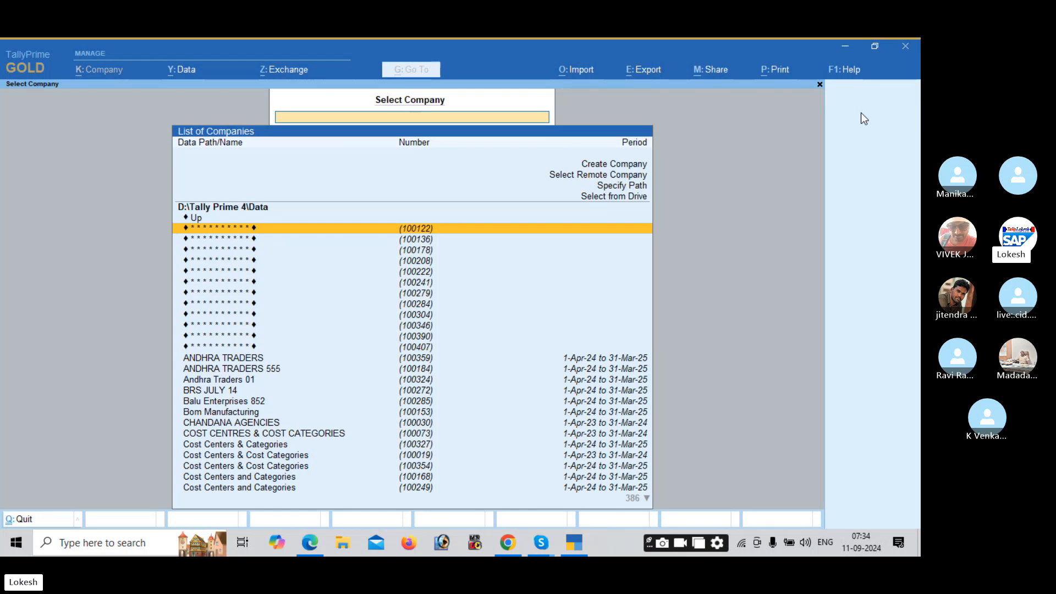
# Step: Browse the company list to reach a blank Company Creation form
pyautogui.press('pagedown')
pyautogui.press('Up')
pyautogui.press('Up')
pyautogui.press('Up')
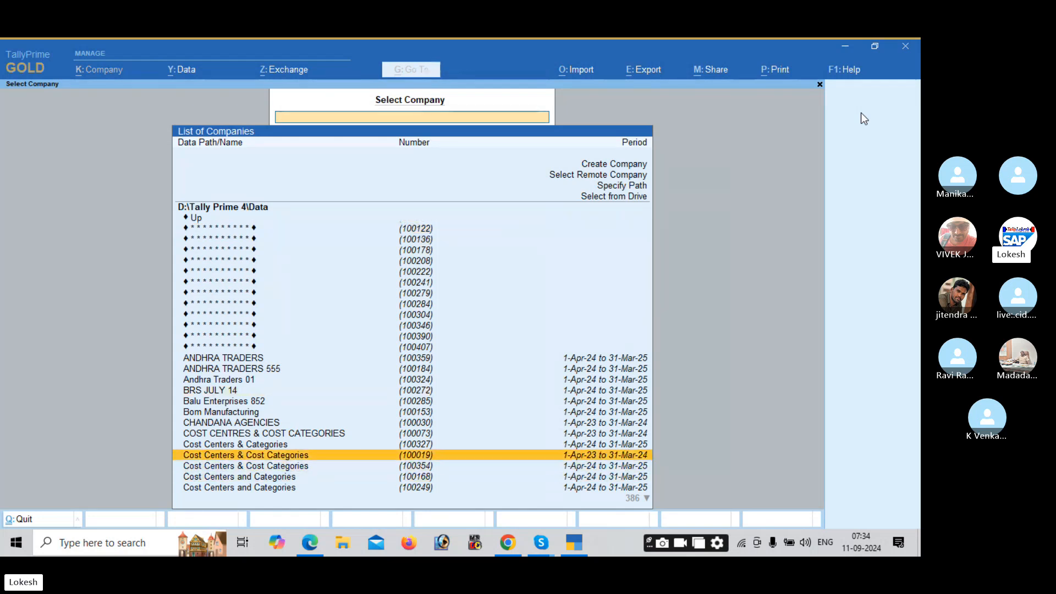
pyautogui.scroll(5, 861, 113)
pyautogui.scroll(-8, 861, 114)
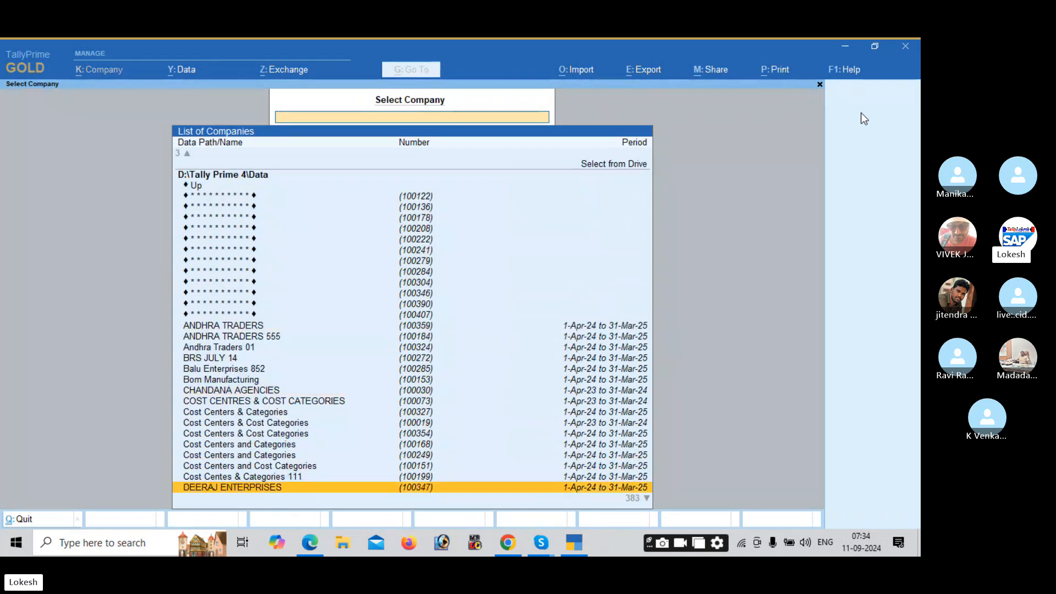
pyautogui.scroll(2, 861, 113)
pyautogui.scroll(10, 861, 114)
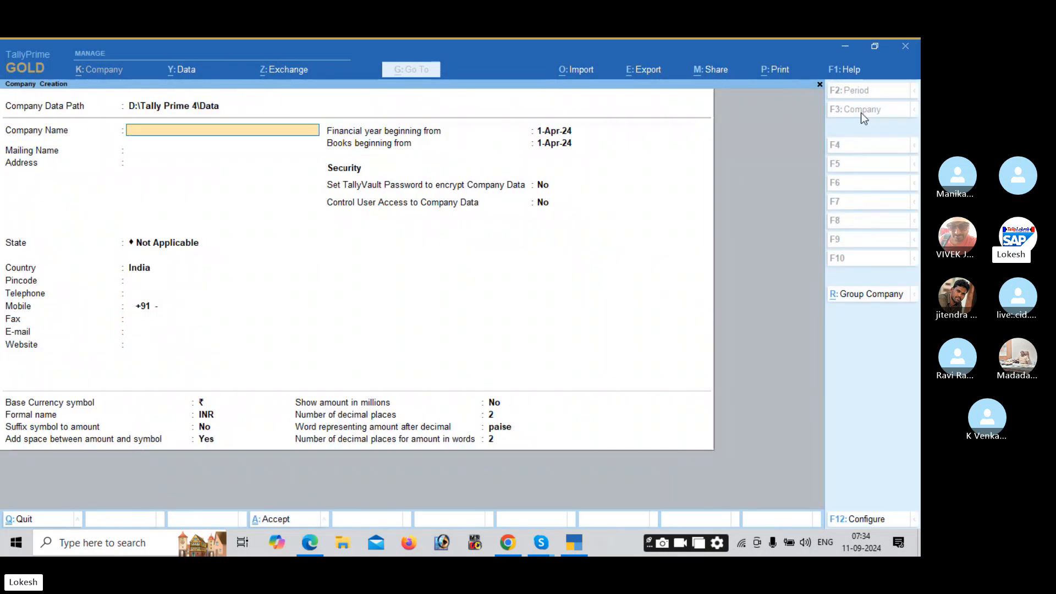
# Step: Accept the D:\Tally Prime 4\Data path and set the creation configuration options to No
pyautogui.press('BackSpace')
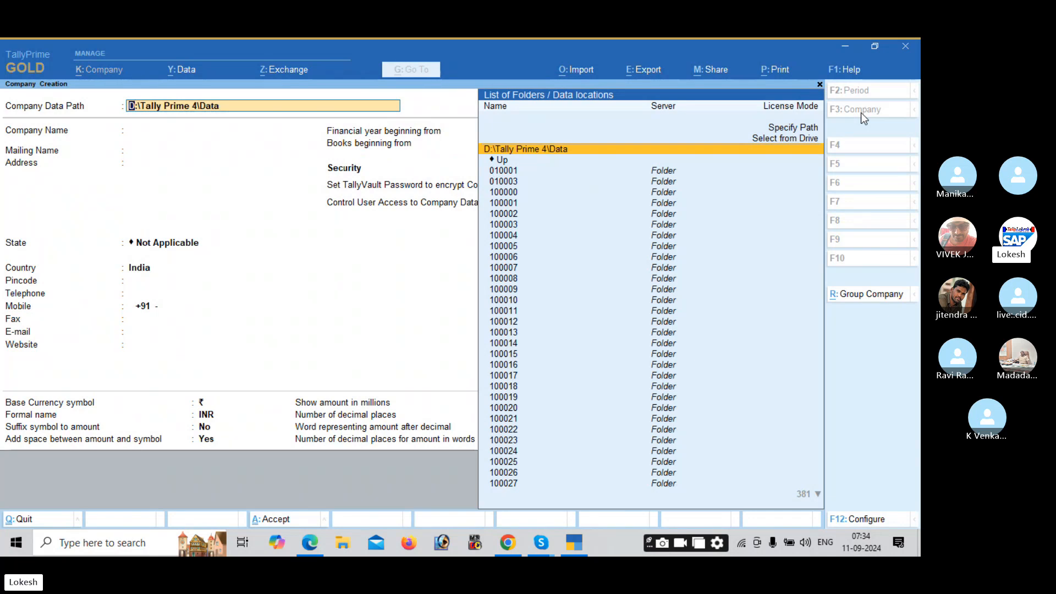
pyautogui.press('Return')
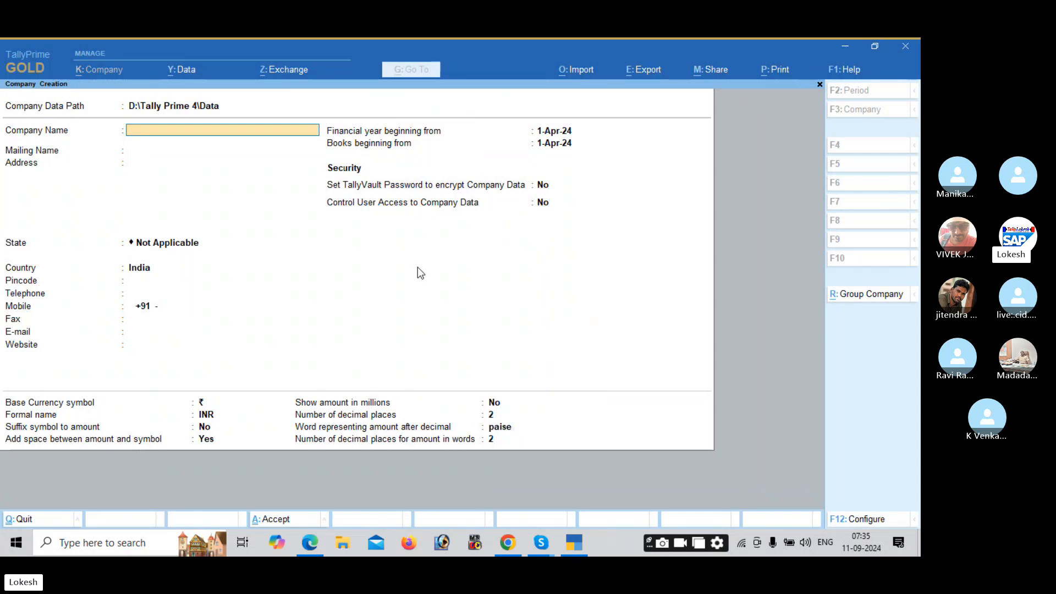
pyautogui.click(864, 522)
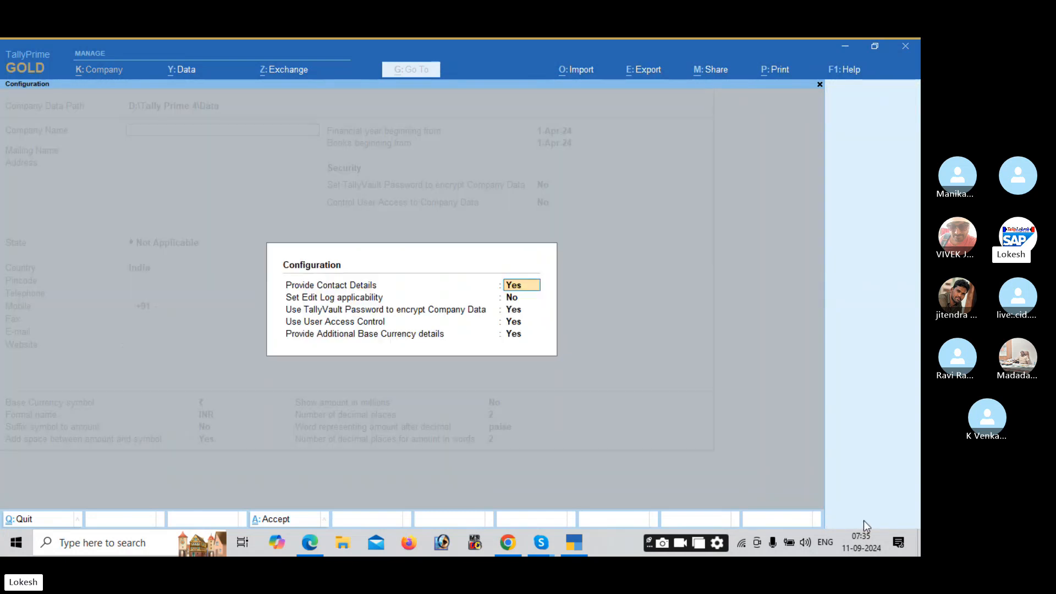
pyautogui.press('n')
pyautogui.press('Return')
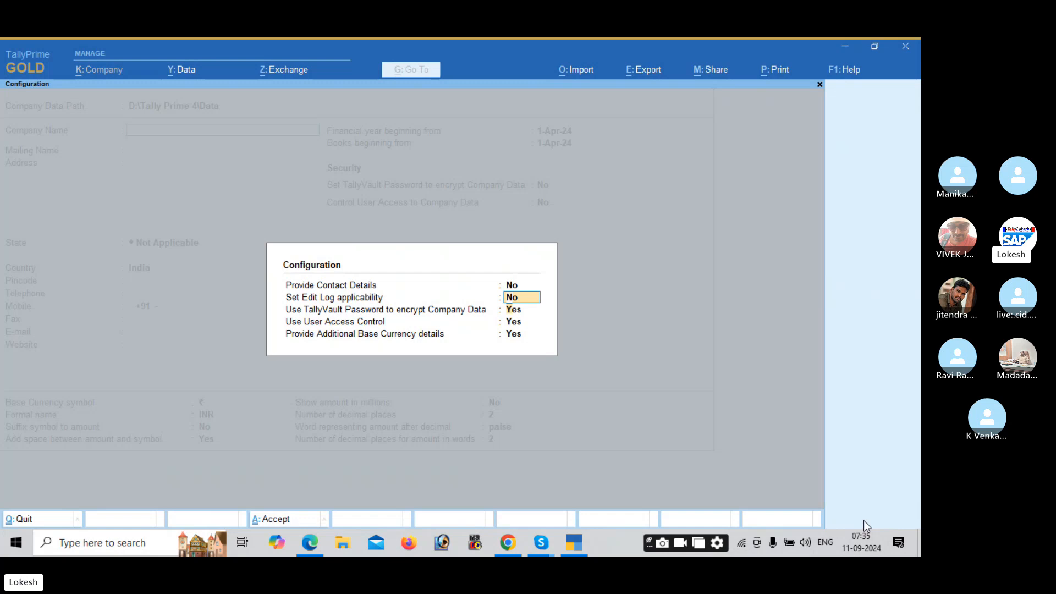
pyautogui.press('n')
pyautogui.press('n')
pyautogui.press('n')
pyautogui.press('n')
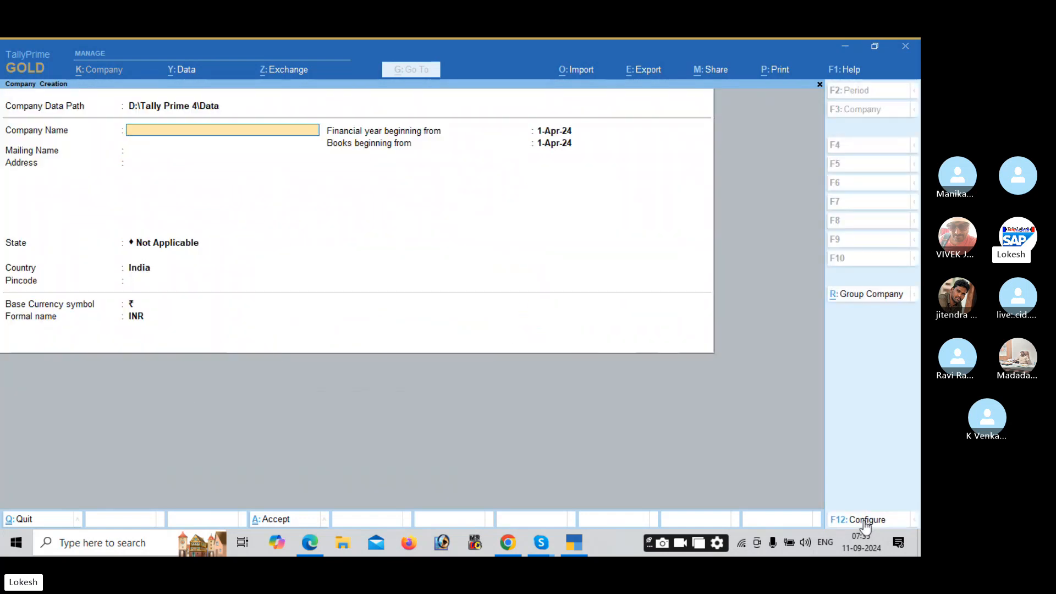
# Step: Re-enable contact details, TallyVault, user access control and base currency details, then switch to the PDF
pyautogui.click(865, 522)
pyautogui.press('y')
pyautogui.press('Return')
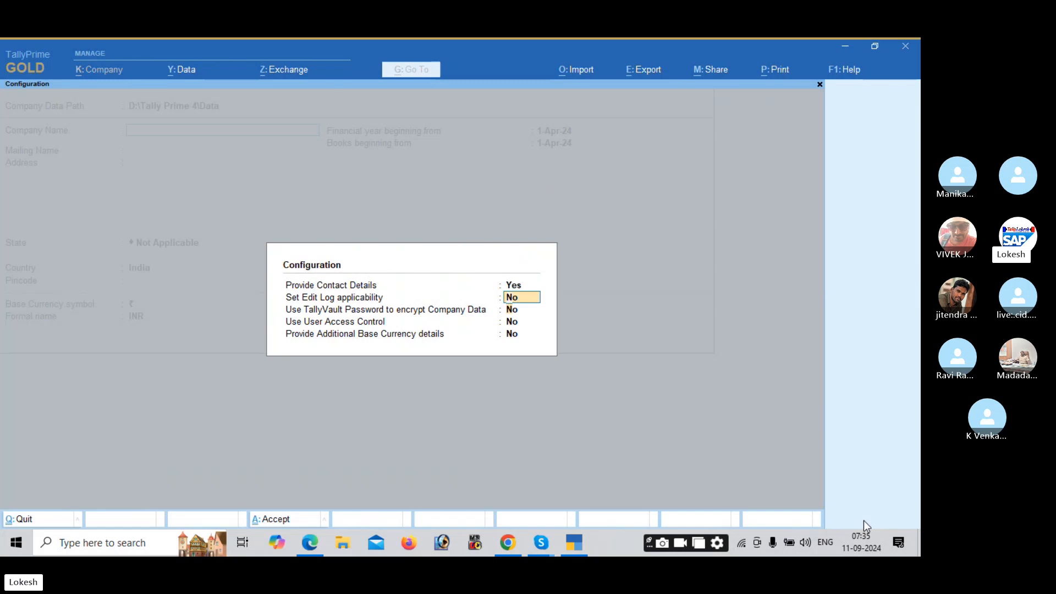
pyautogui.press('Return')
pyautogui.press('y')
pyautogui.press('Return')
pyautogui.press('y')
pyautogui.press('Return')
pyautogui.press('y')
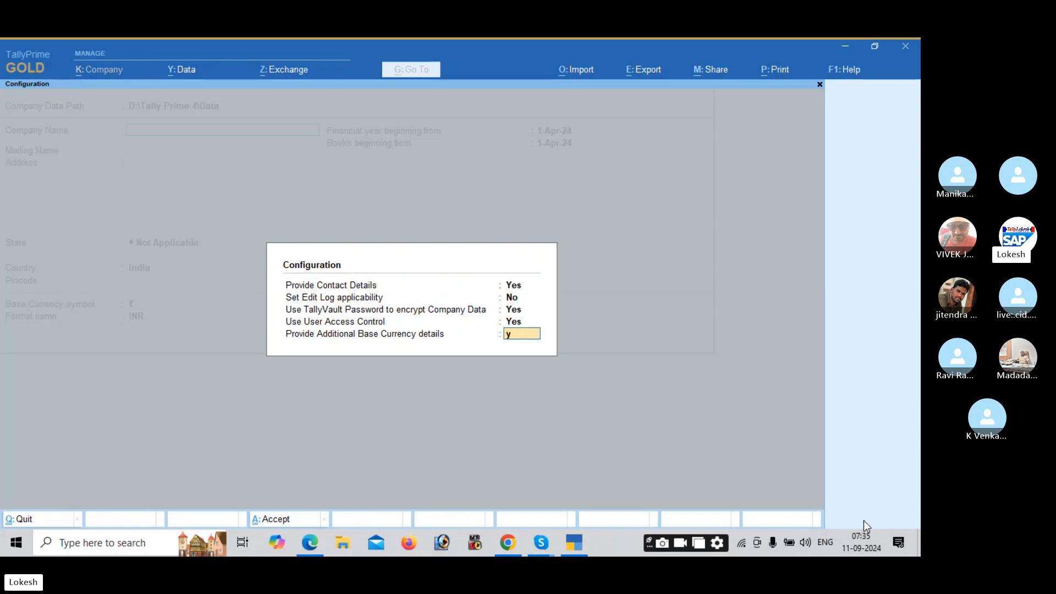
pyautogui.press('Return')
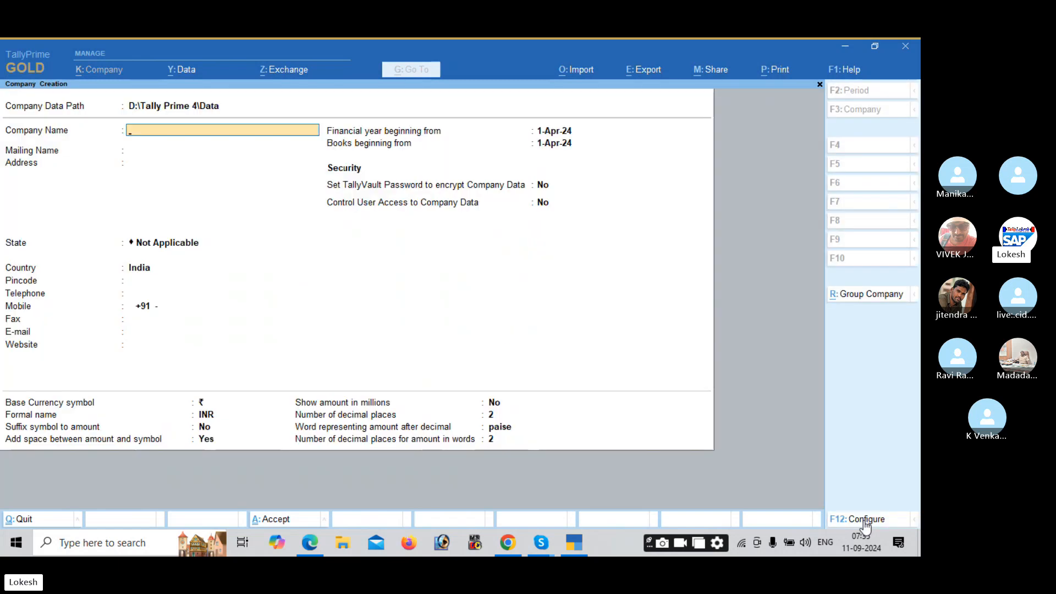
pyautogui.click(864, 522)
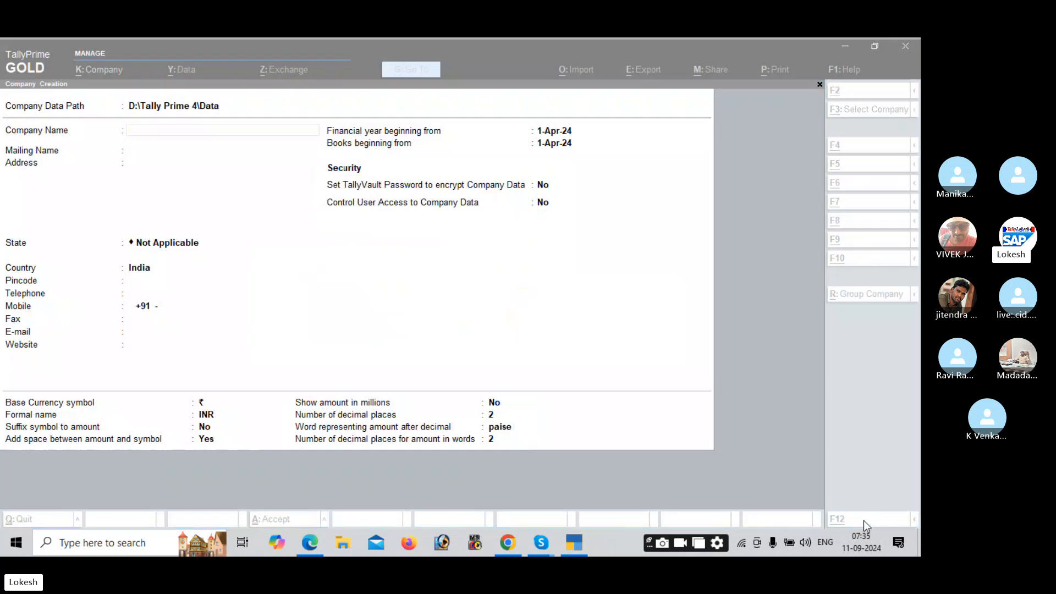
pyautogui.hotkey('alt', 'Tab')
pyautogui.hotkey('alt', 'Tab')
# Step: Name the company 'Neha Pvt Ltd SEP 11'
pyautogui.hotkey('alt', 'Tab')
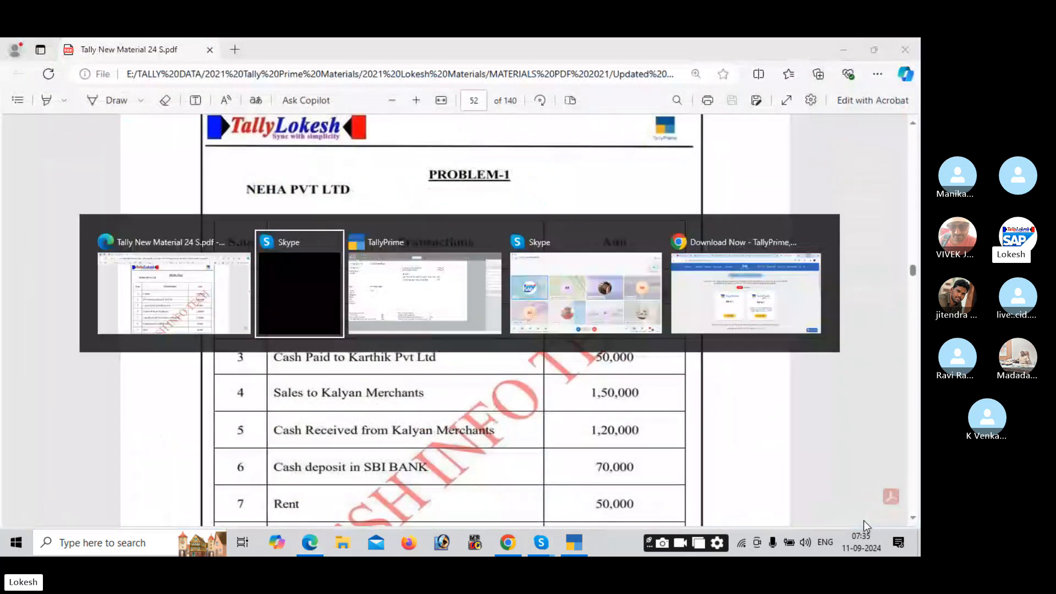
pyautogui.hotkey('alt', 'Tab')
pyautogui.write('Neha Pvt Ltd e')
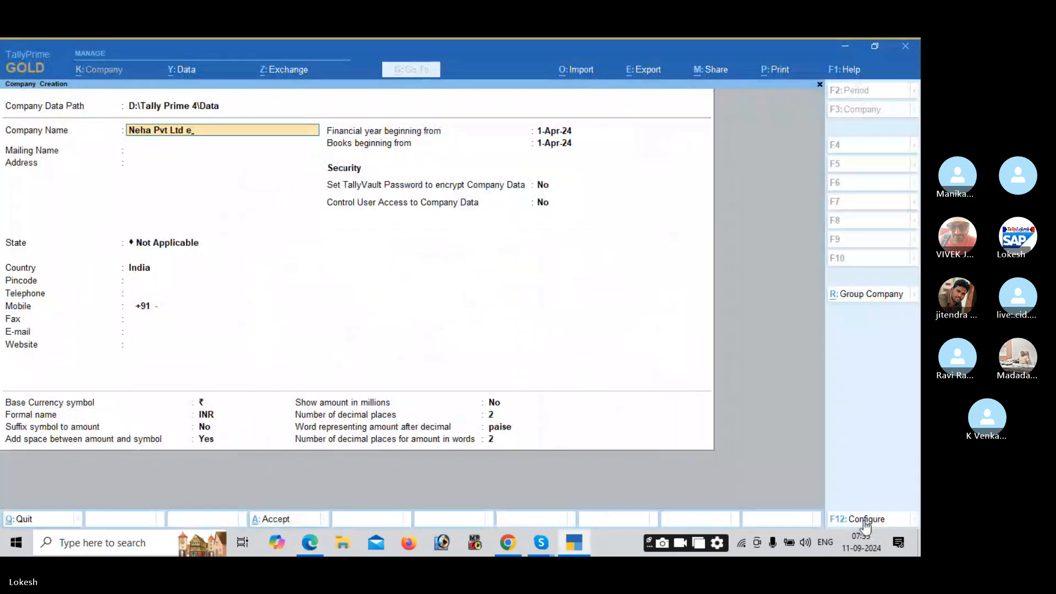
pyautogui.press('BackSpace')
pyautogui.write('SEP 11')
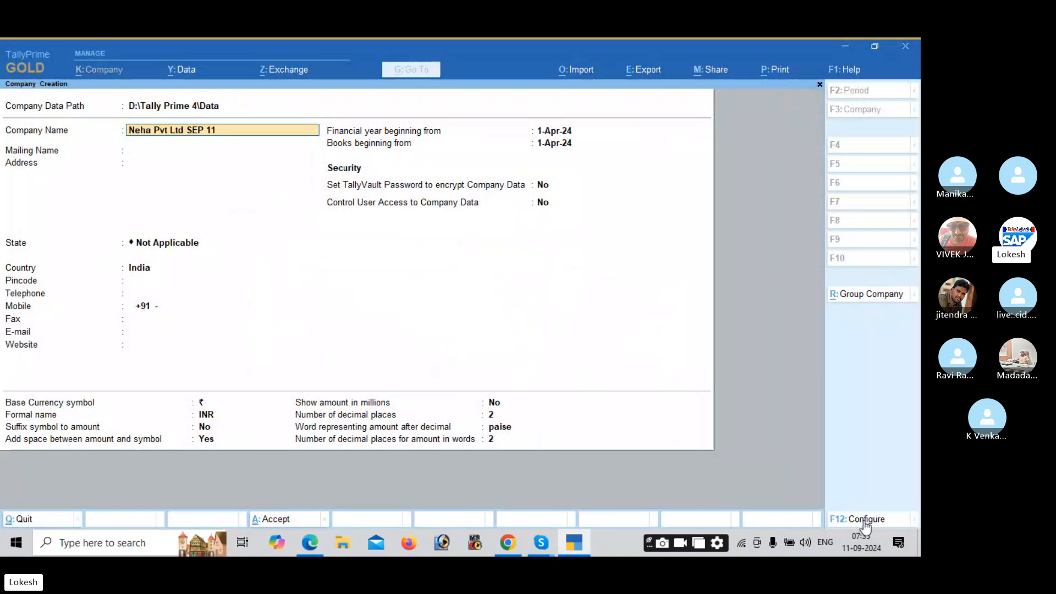
pyautogui.press('Return')
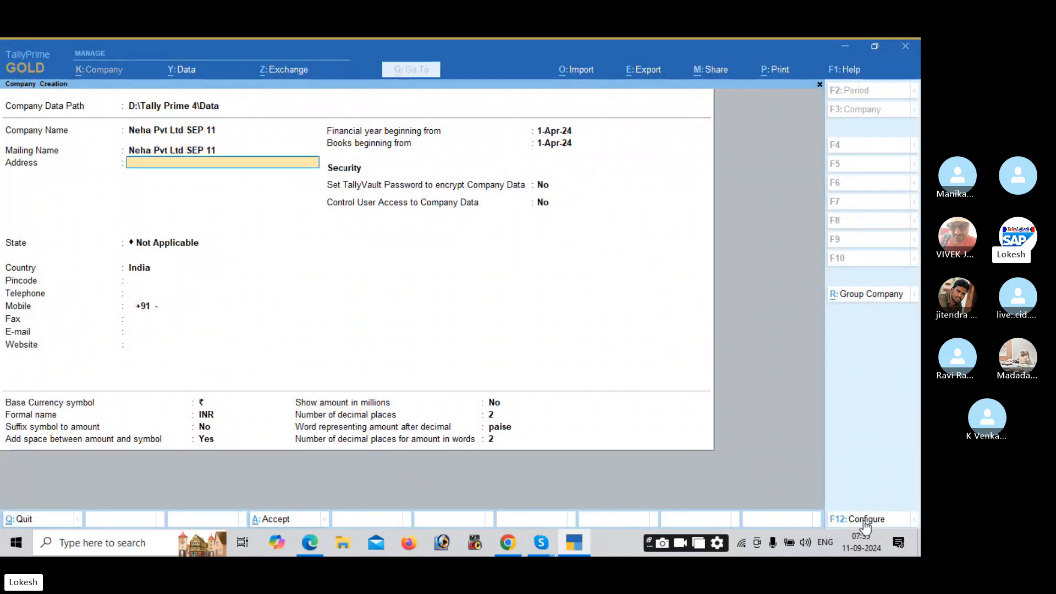
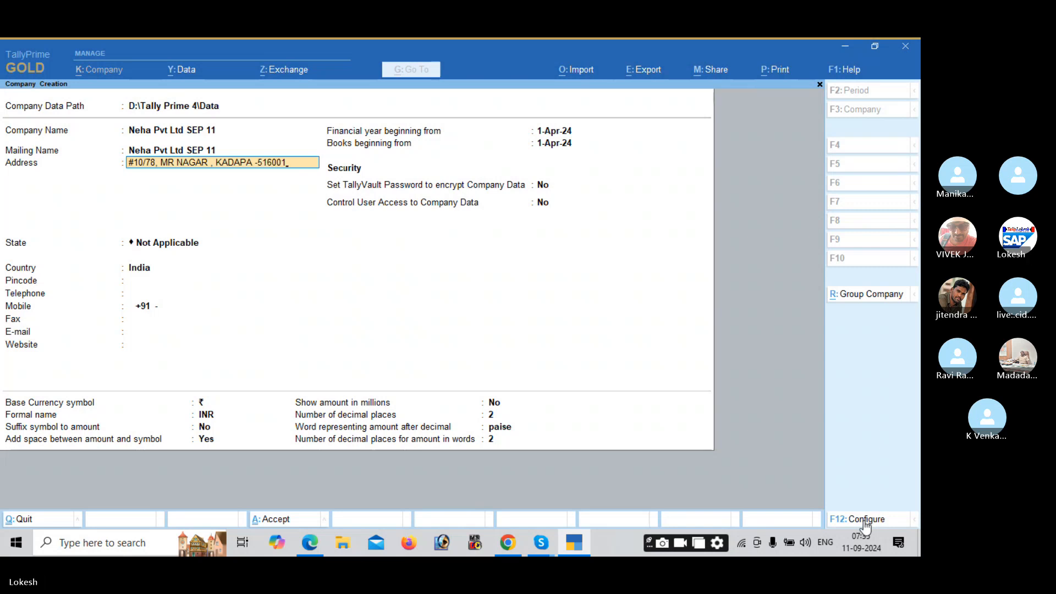
# Step: Enter the company's postal address, state Andhra Pradesh, and pincode
pyautogui.press('Return')
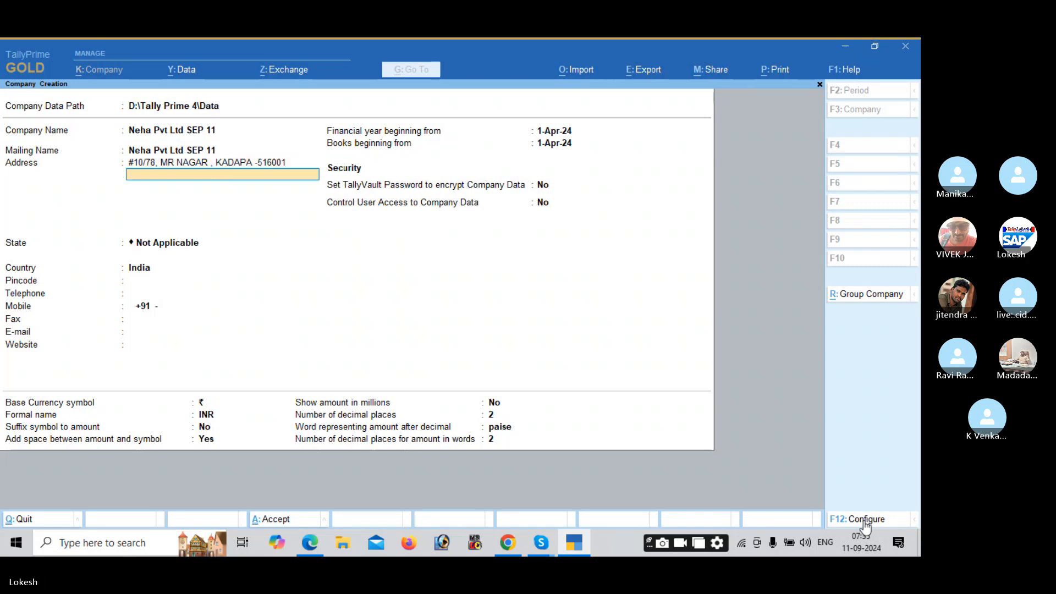
pyautogui.press('Return')
pyautogui.press('Down')
pyautogui.press('Down')
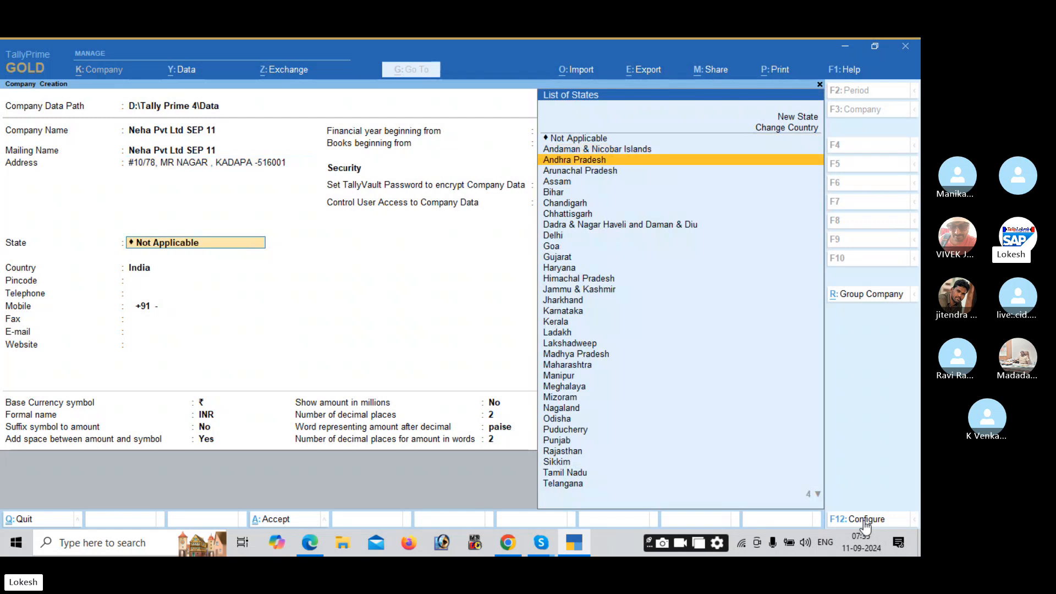
pyautogui.press('Return')
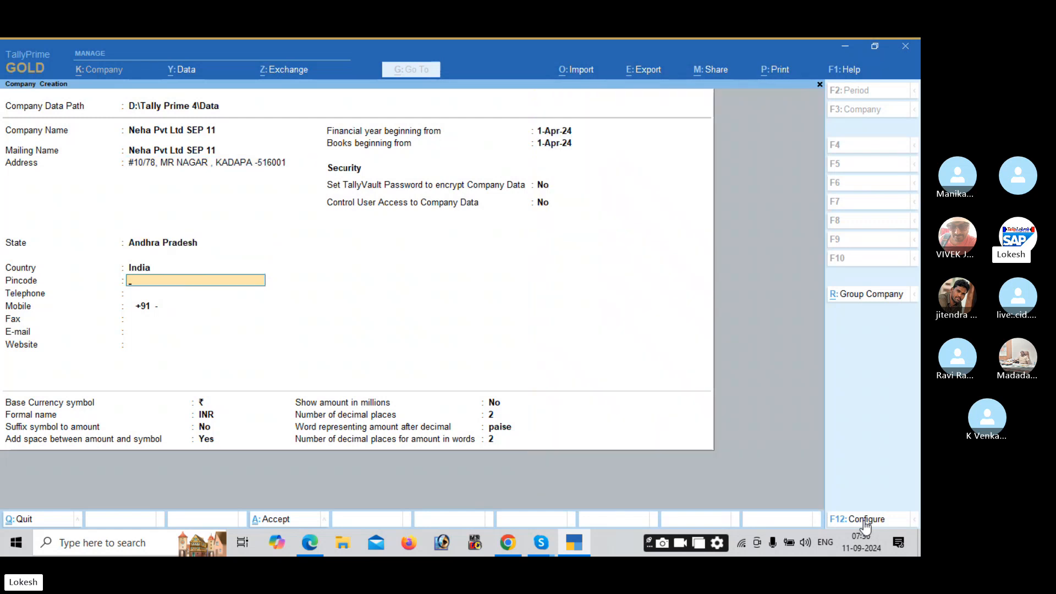
pyautogui.write('516001')
pyautogui.press('Return')
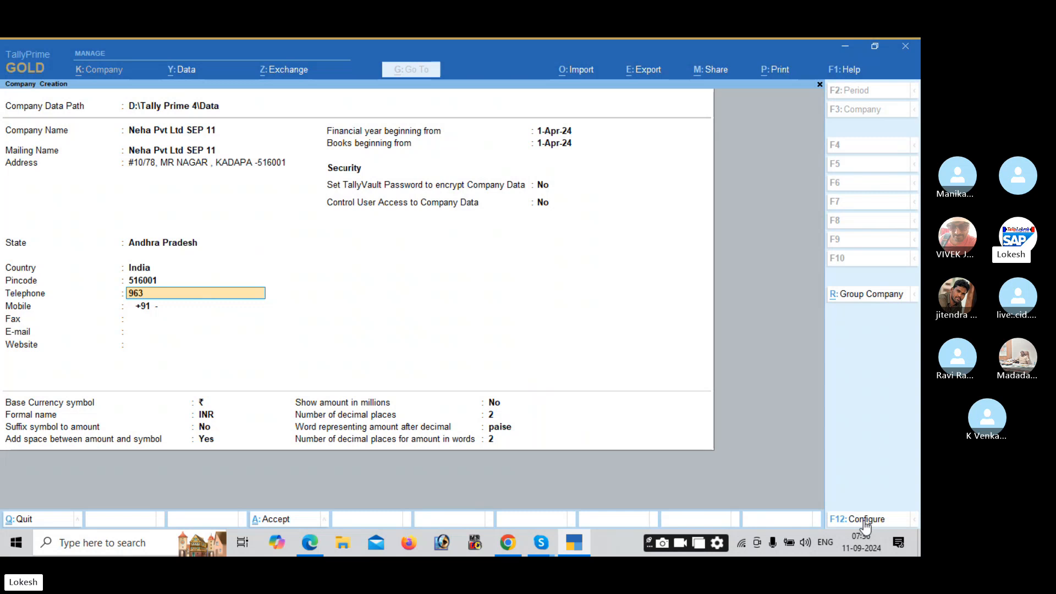
# Step: Fill in the company's telephone, mobile and fax numbers
pyautogui.press('Return')
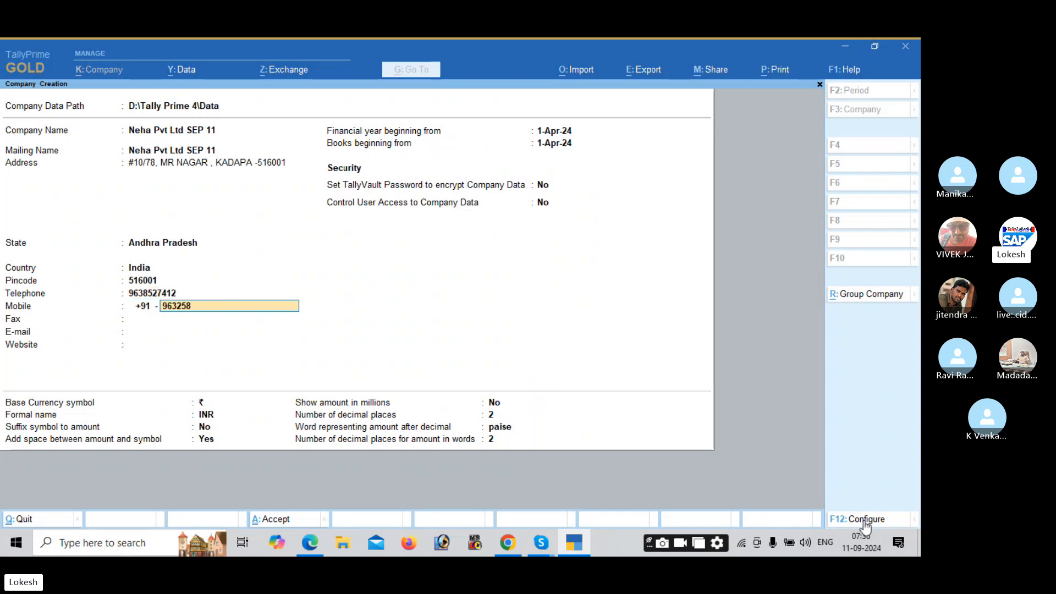
pyautogui.press('Return')
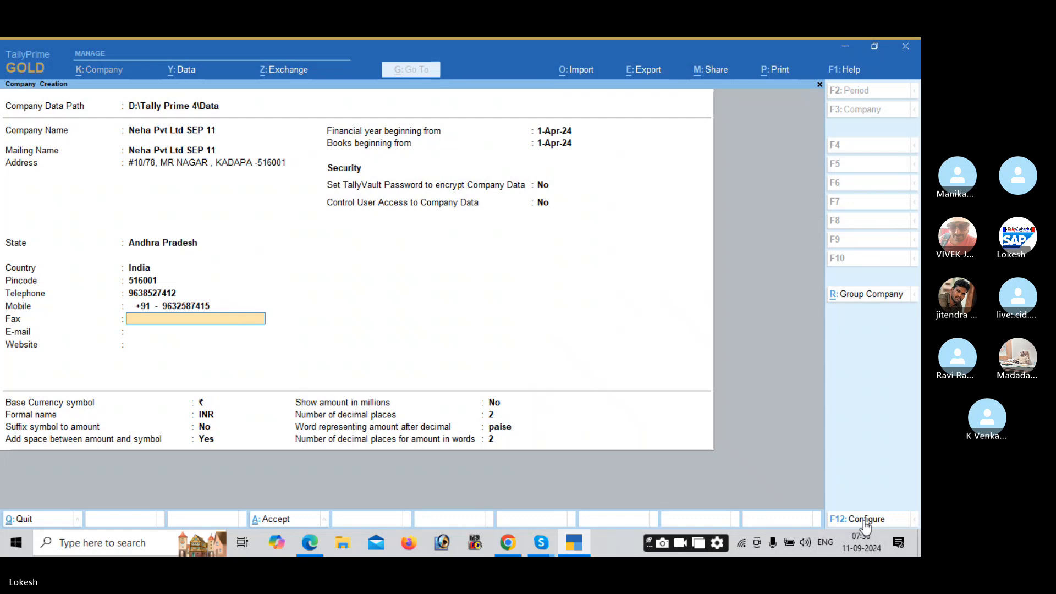
pyautogui.write('54788')
pyautogui.press('Return')
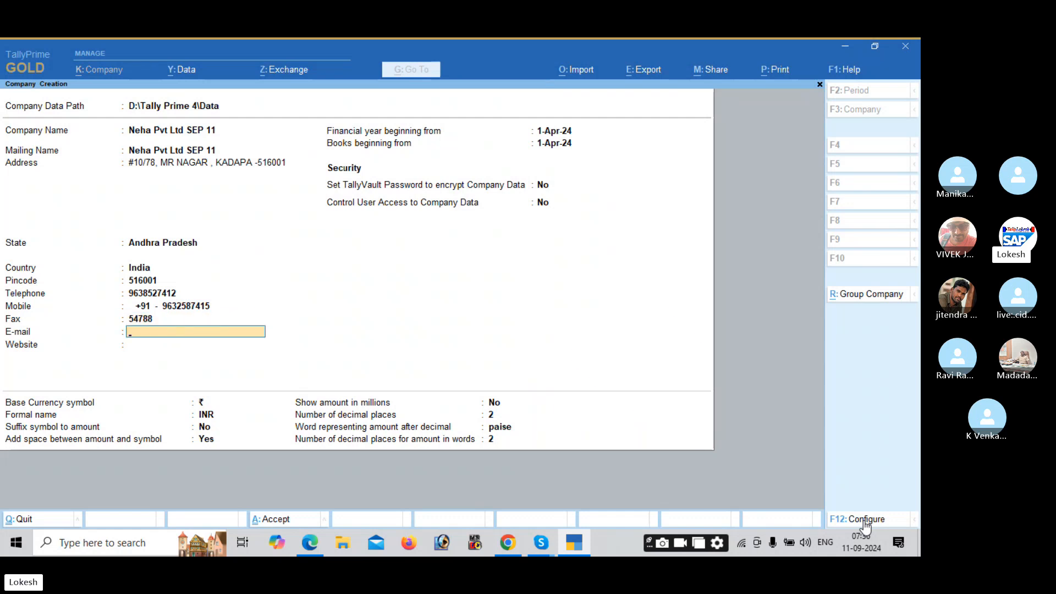
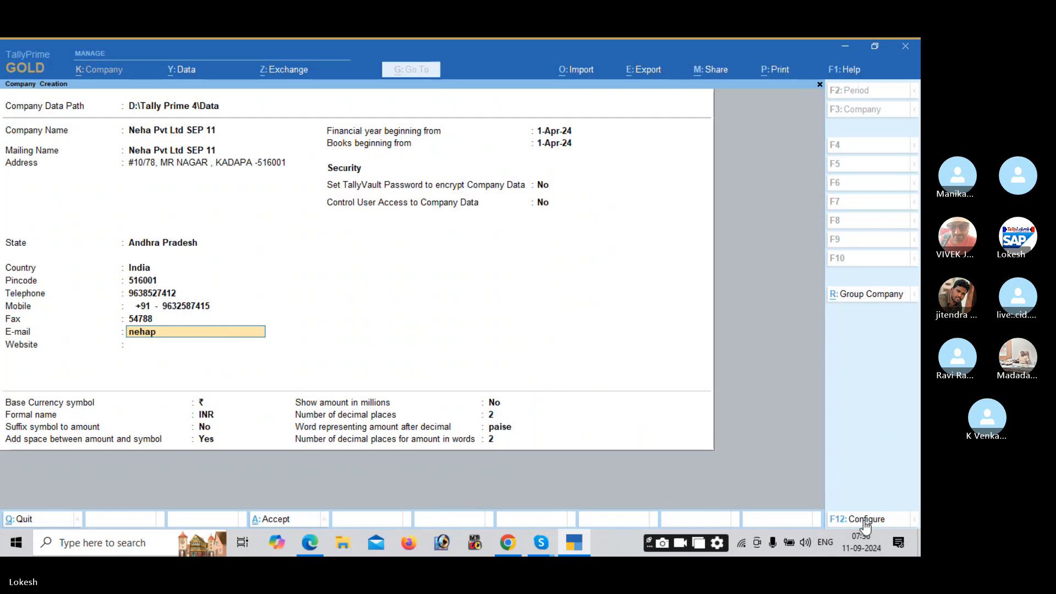
pyautogui.press('Return')
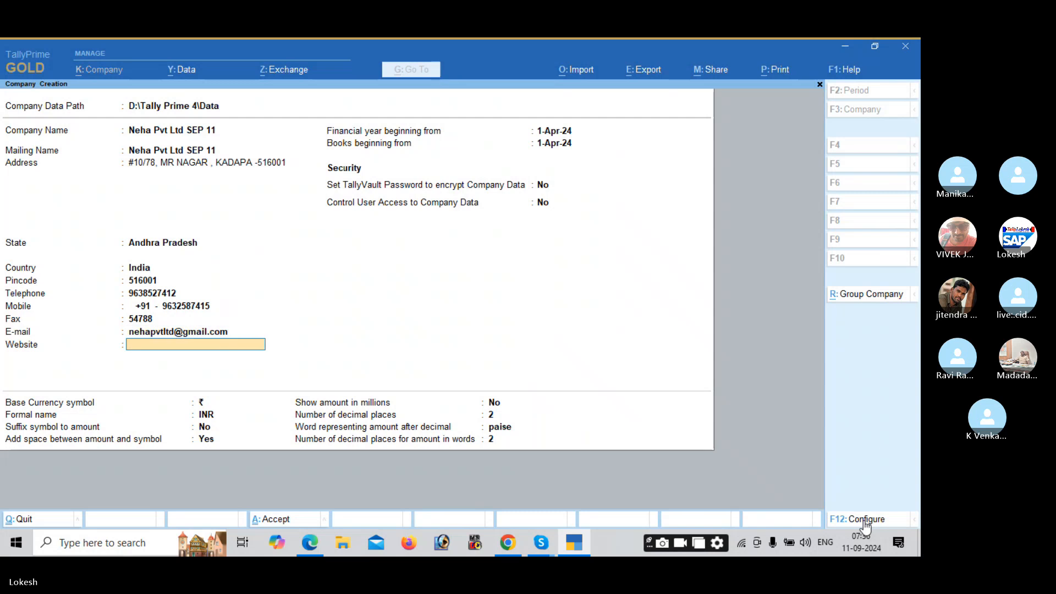
pyautogui.write('www.nehapvtltd.com')
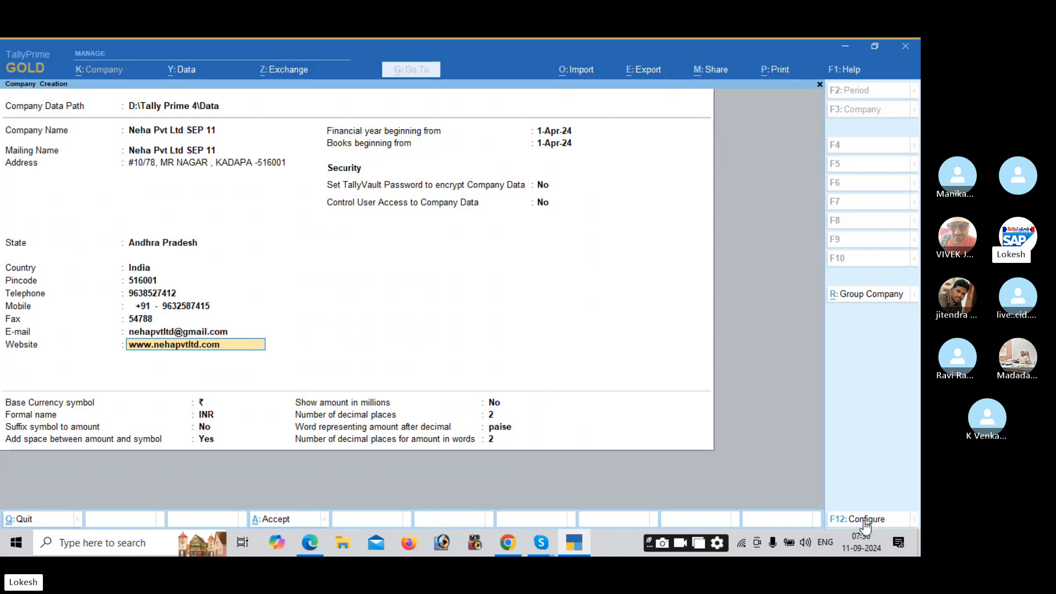
pyautogui.press('Return')
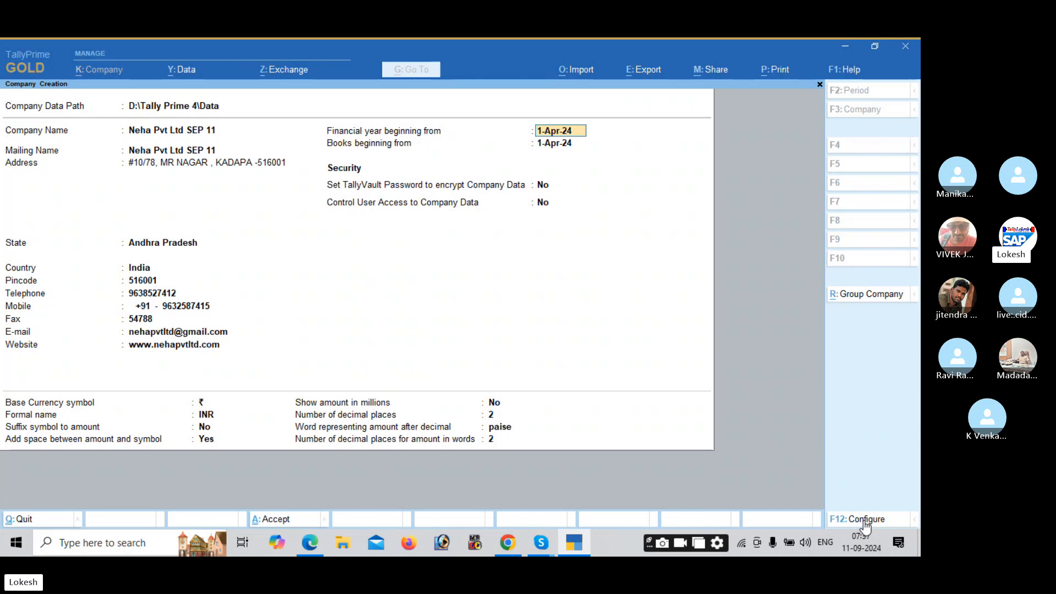
pyautogui.press('Return')
pyautogui.press('Return')
pyautogui.press('Return')
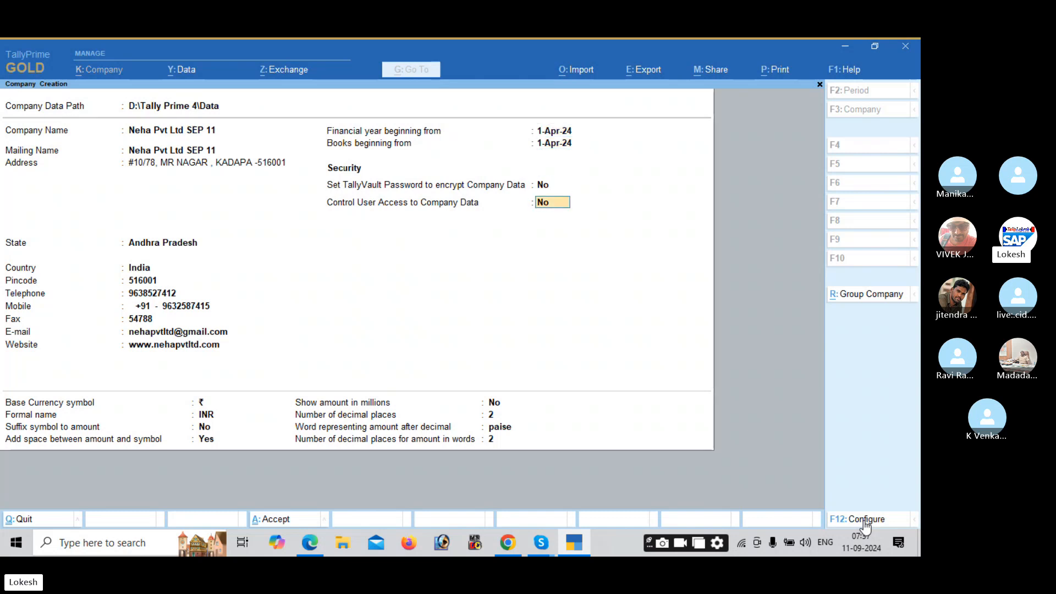
pyautogui.press('Return')
pyautogui.press('Return')
pyautogui.press('Return')
pyautogui.press('Return')
pyautogui.press('Return')
pyautogui.press('Return')
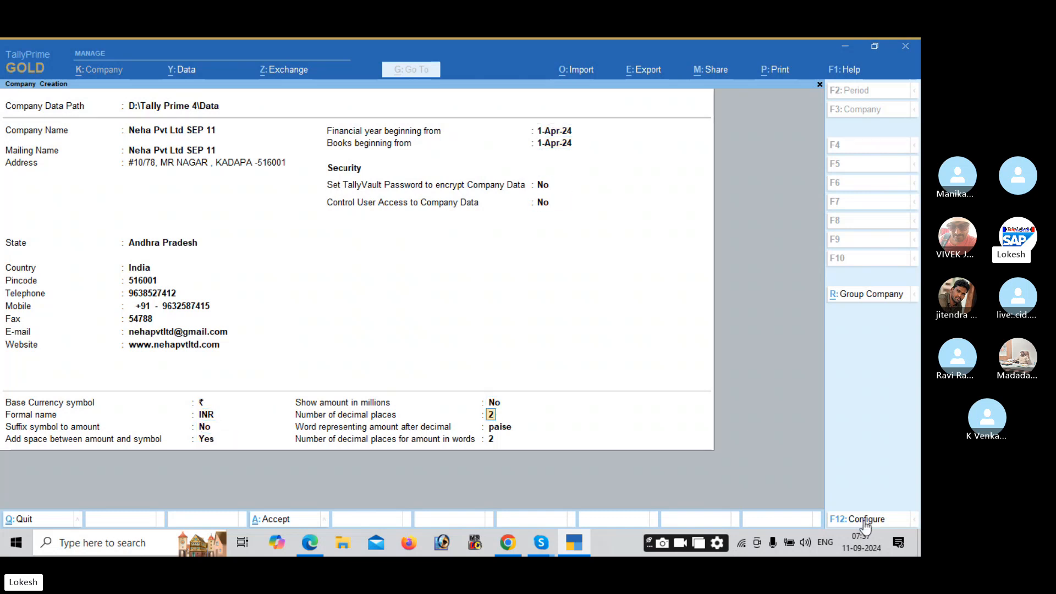
pyautogui.press('Return')
pyautogui.press('Return')
pyautogui.press('Return')
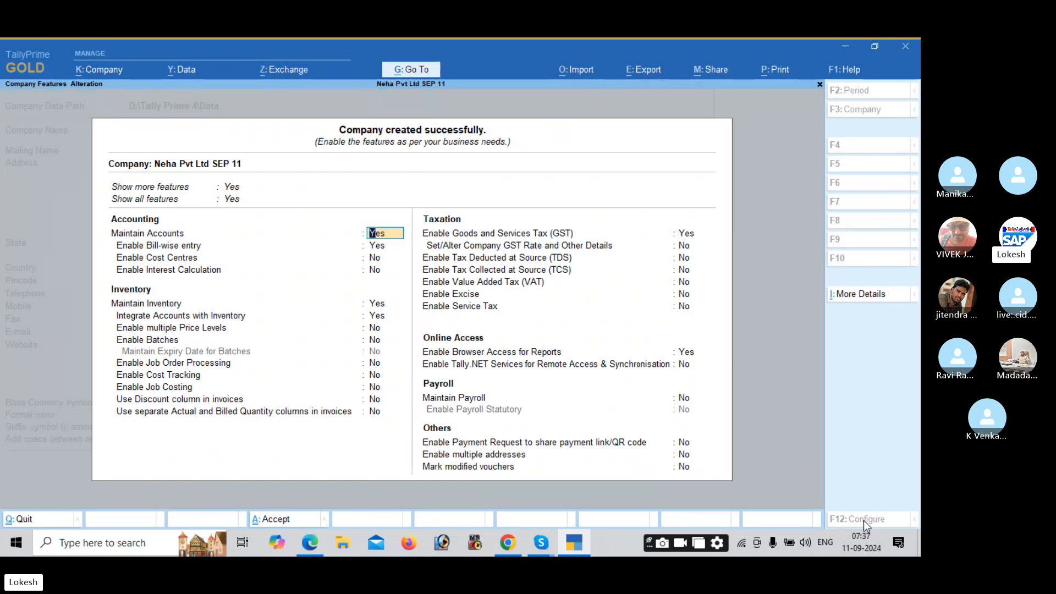
# Step: Set Show more features and Show all features to Yes
pyautogui.press('Up')
pyautogui.press('Up')
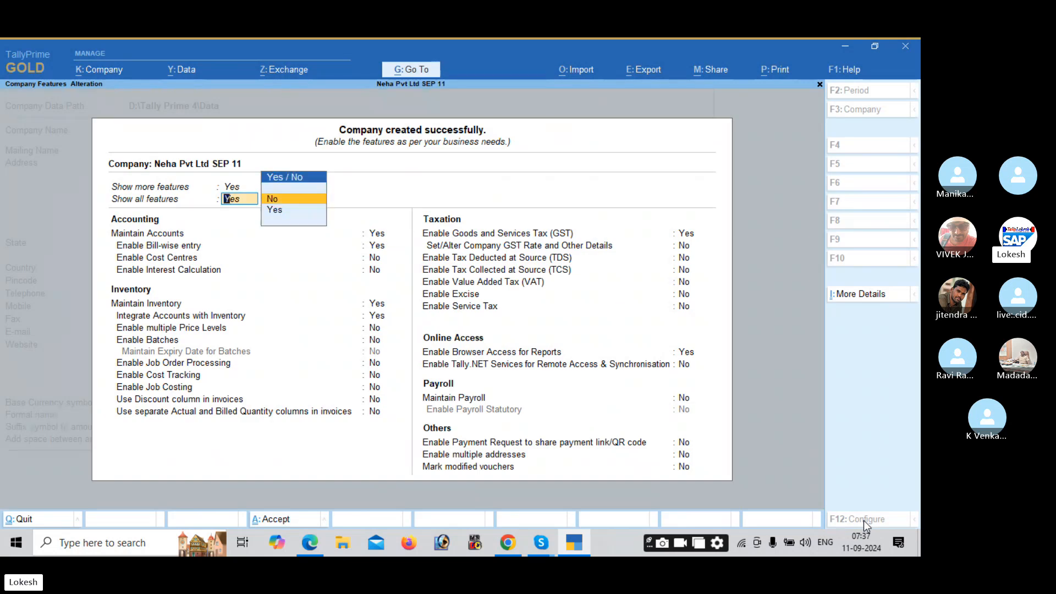
pyautogui.press('Return')
pyautogui.press('Up')
pyautogui.press('Up')
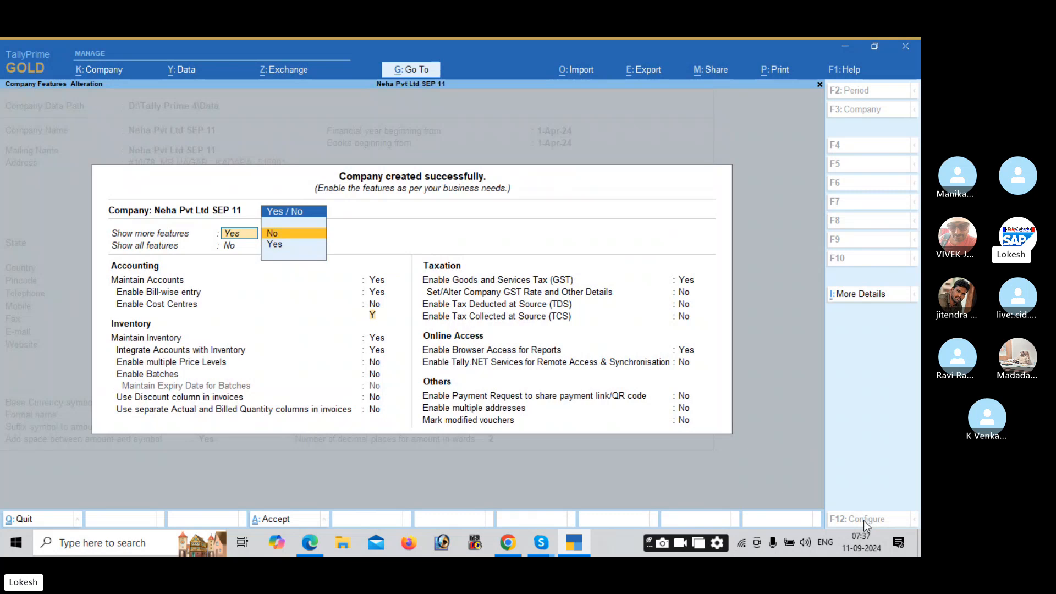
pyautogui.press('Return')
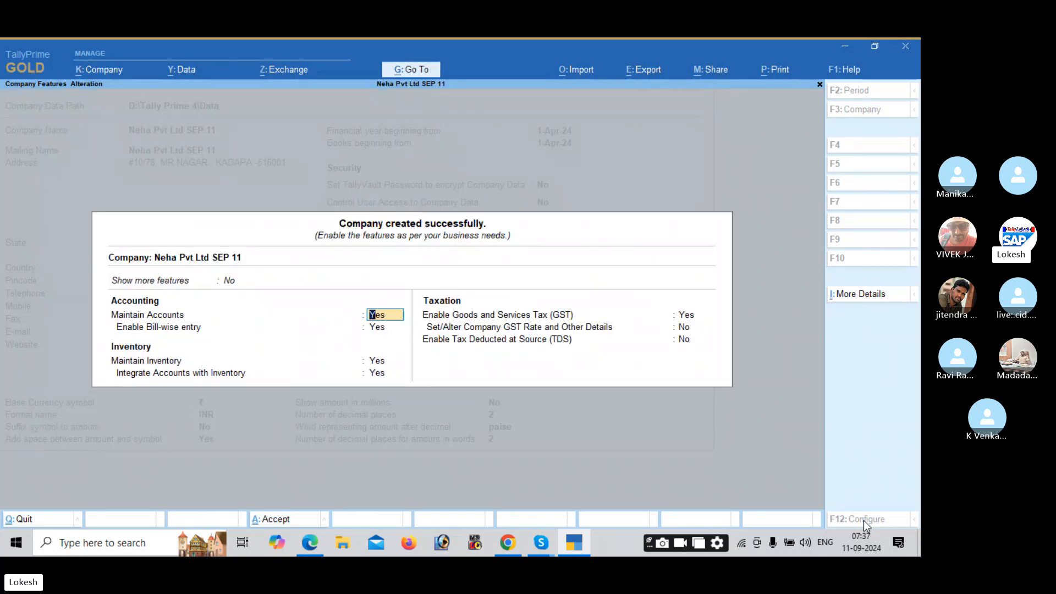
pyautogui.press('Up')
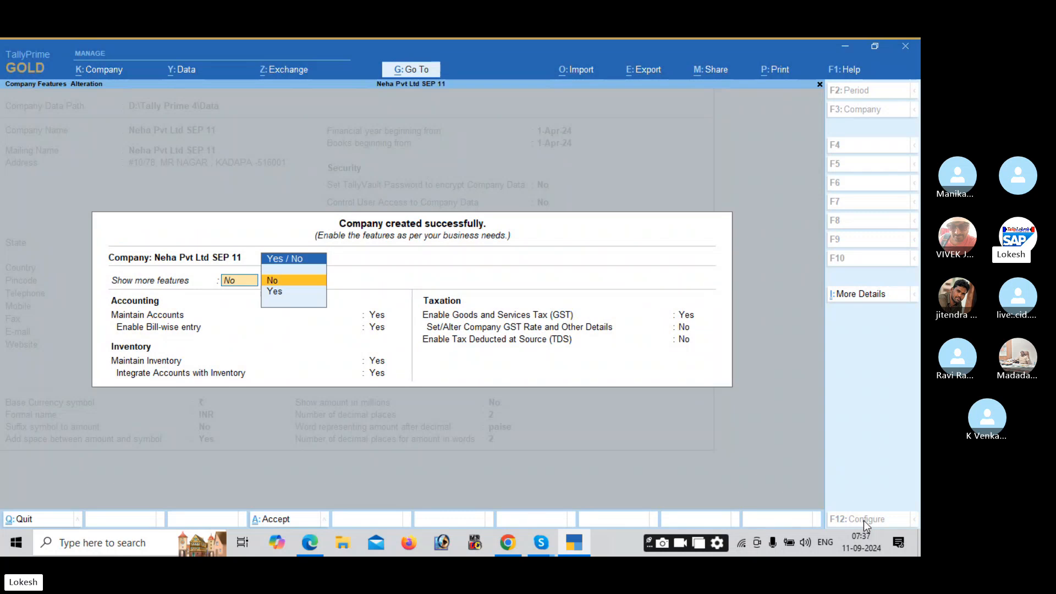
pyautogui.press('Down')
pyautogui.press('Return')
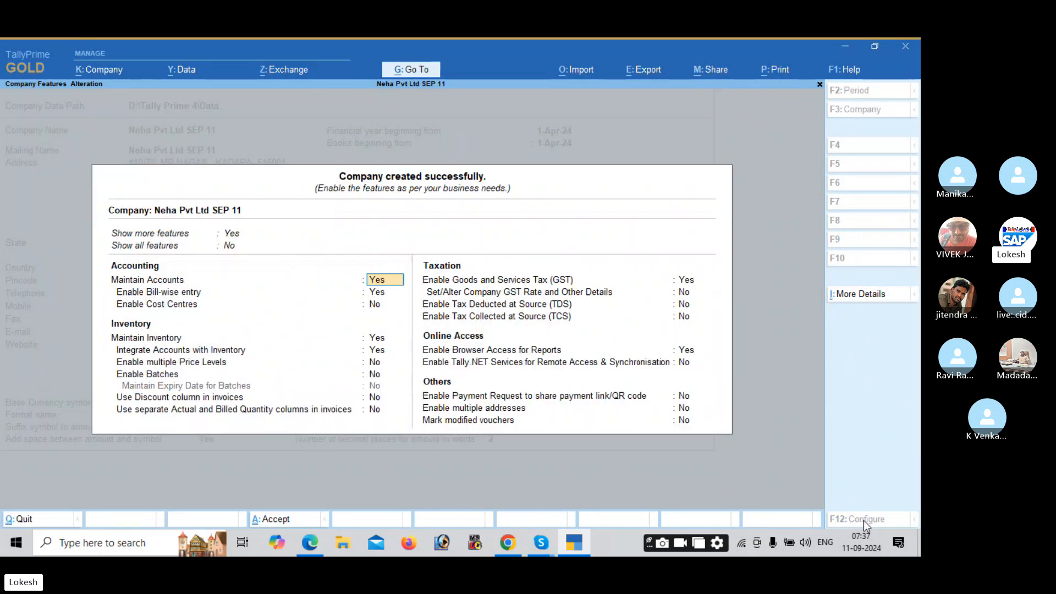
pyautogui.press('Up')
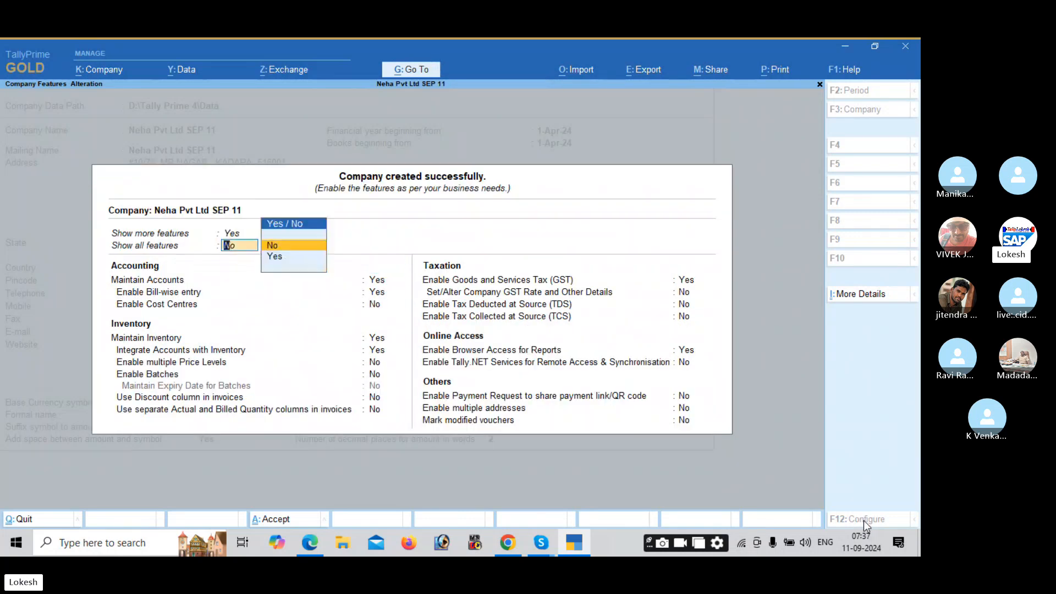
pyautogui.press('Down')
pyautogui.press('Return')
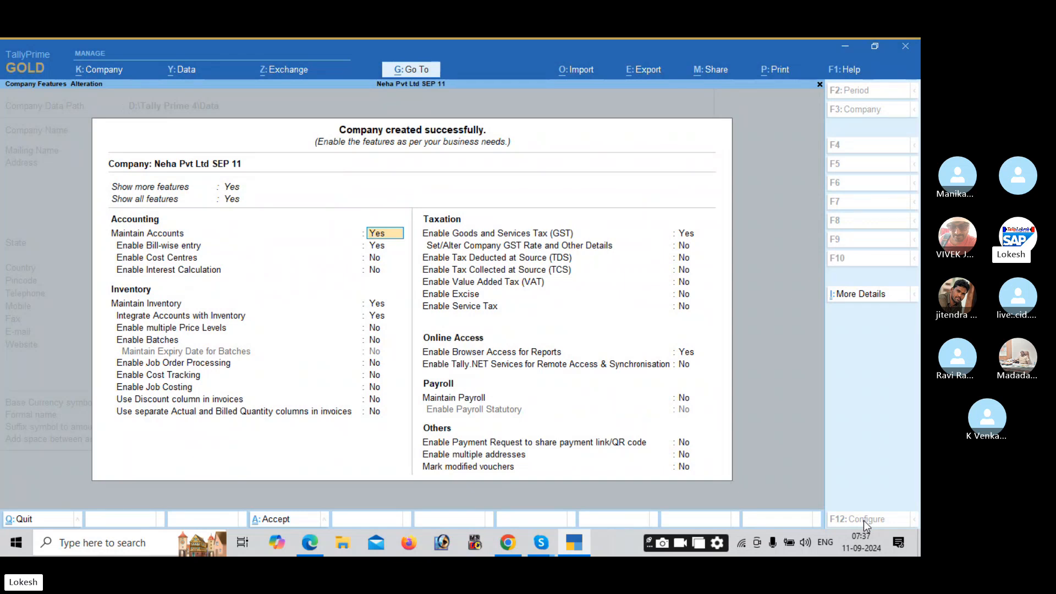
# Step: Turn off bill-wise entry, inventory, GST and browser access, reaching the Accept prompt
pyautogui.press('Return')
pyautogui.write('n')
pyautogui.press('Return')
pyautogui.press('Return')
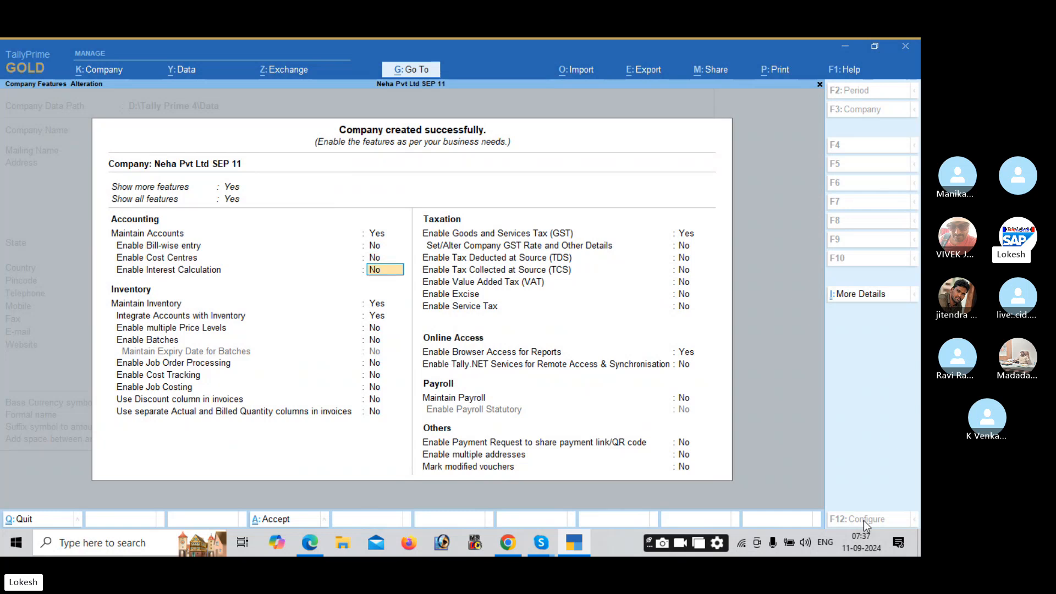
pyautogui.press('Return')
pyautogui.write('n')
pyautogui.press('Return')
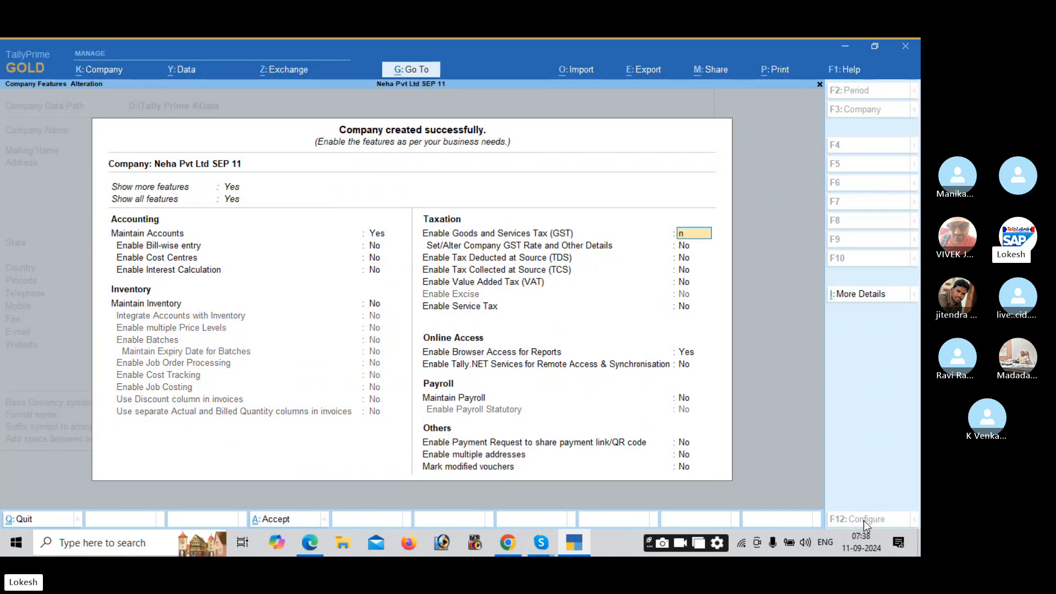
pyautogui.write('n')
pyautogui.press('Return')
pyautogui.press('Return')
pyautogui.press('Return')
pyautogui.press('Return')
pyautogui.press('Return')
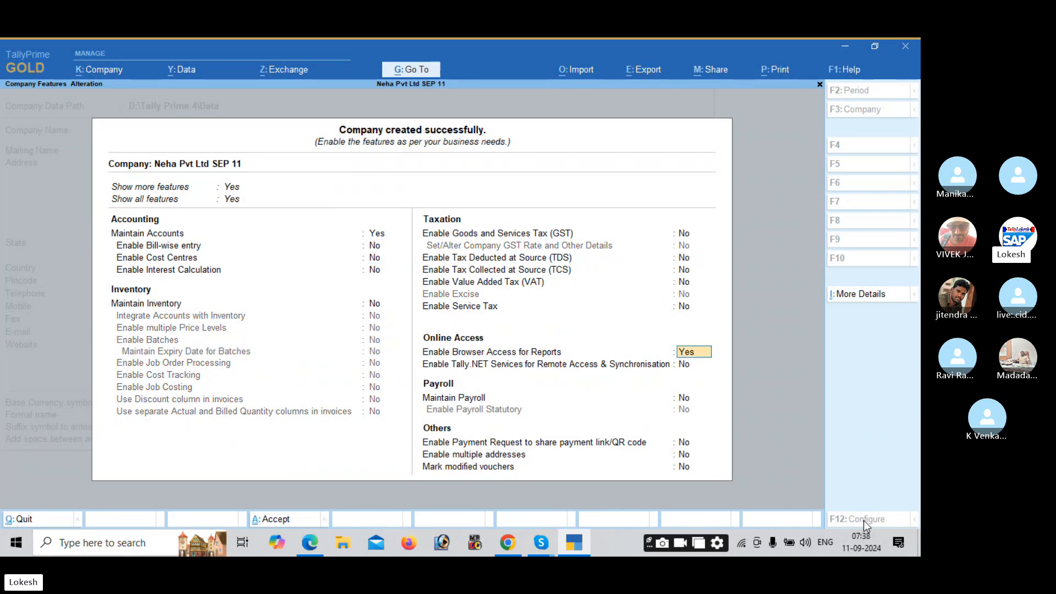
pyautogui.write('n')
pyautogui.press('Return')
pyautogui.press('Return')
pyautogui.press('Return')
pyautogui.press('Return')
pyautogui.press('Return')
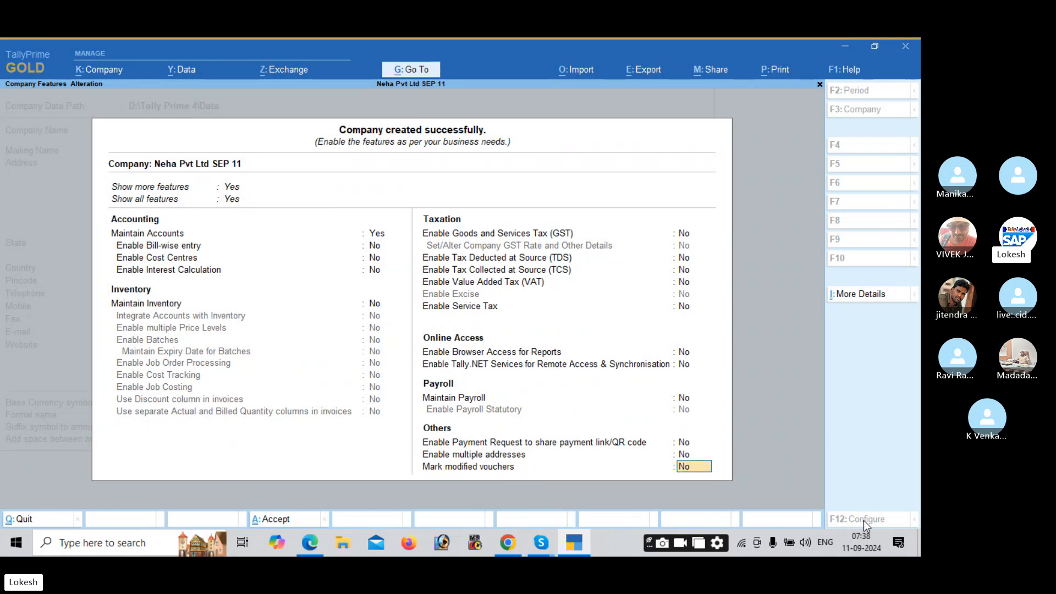
pyautogui.press('Return')
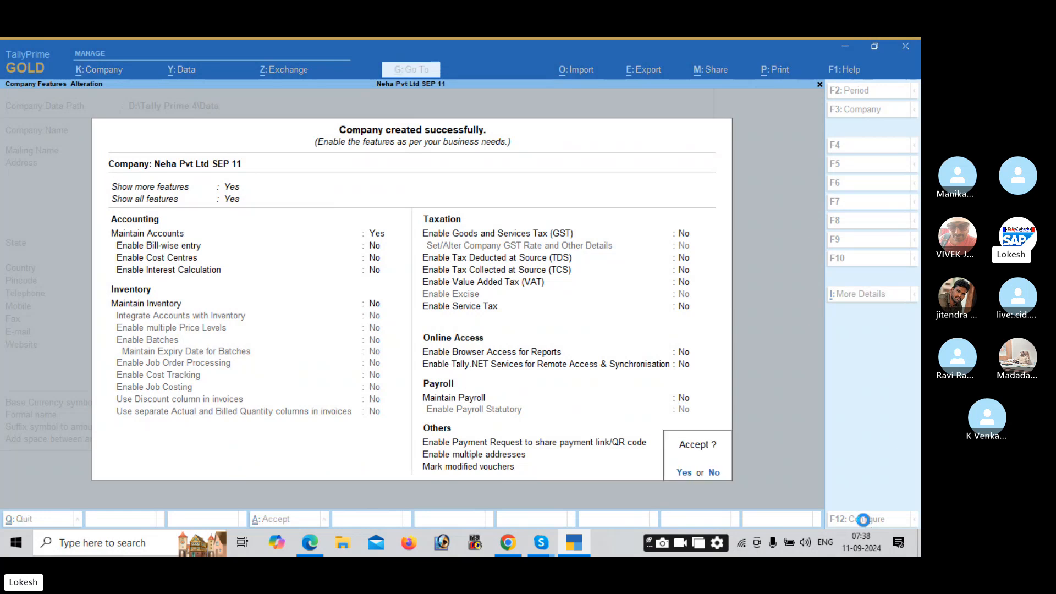
pyautogui.press('Return')
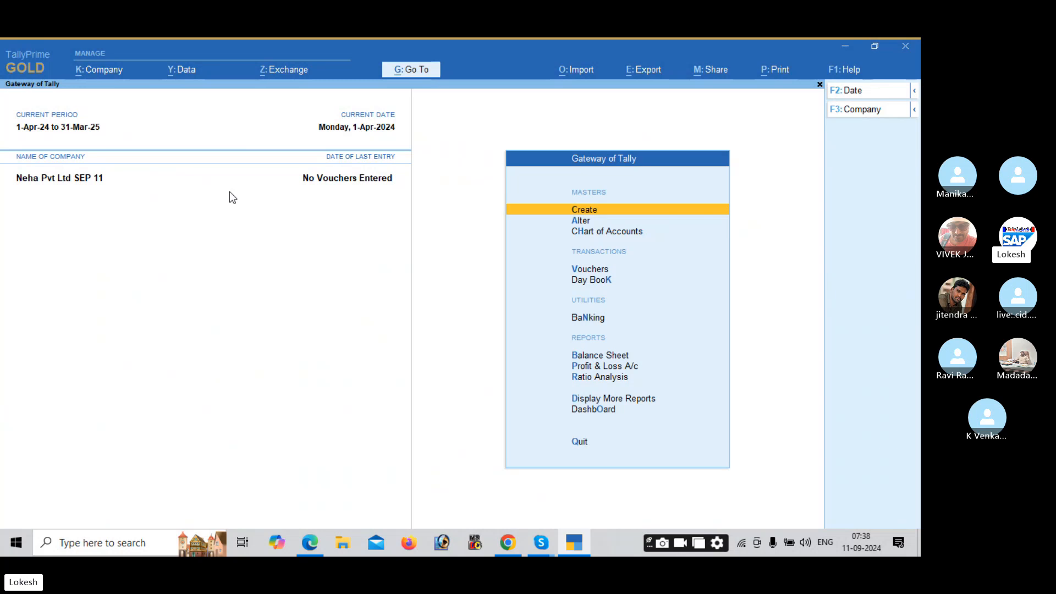
# Step: Open master alteration and review the existing groups and ledgers
pyautogui.press('Down')
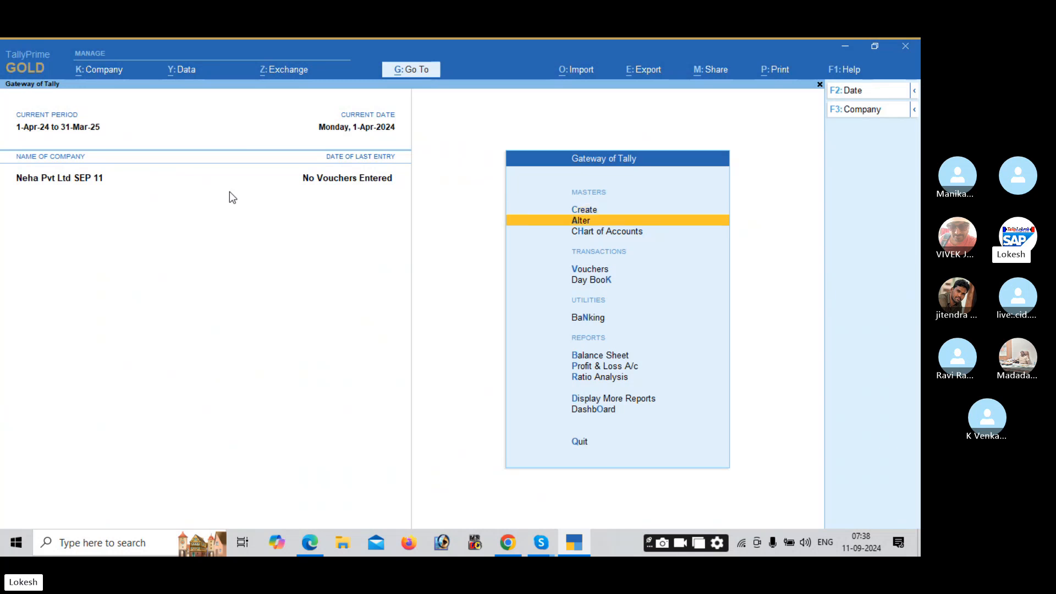
pyautogui.press('Return')
pyautogui.press('Return')
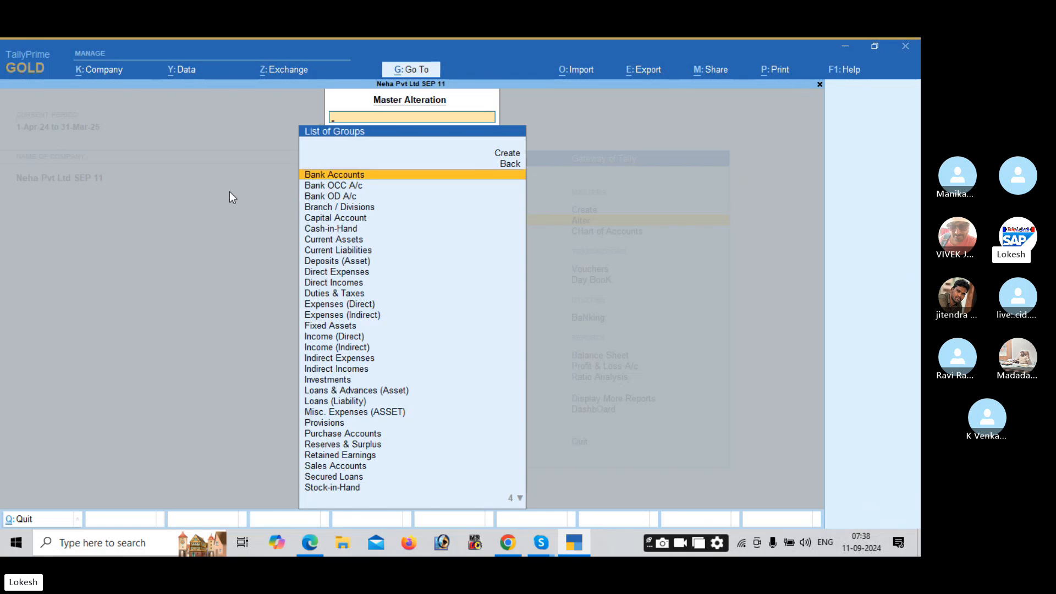
pyautogui.press('Escape')
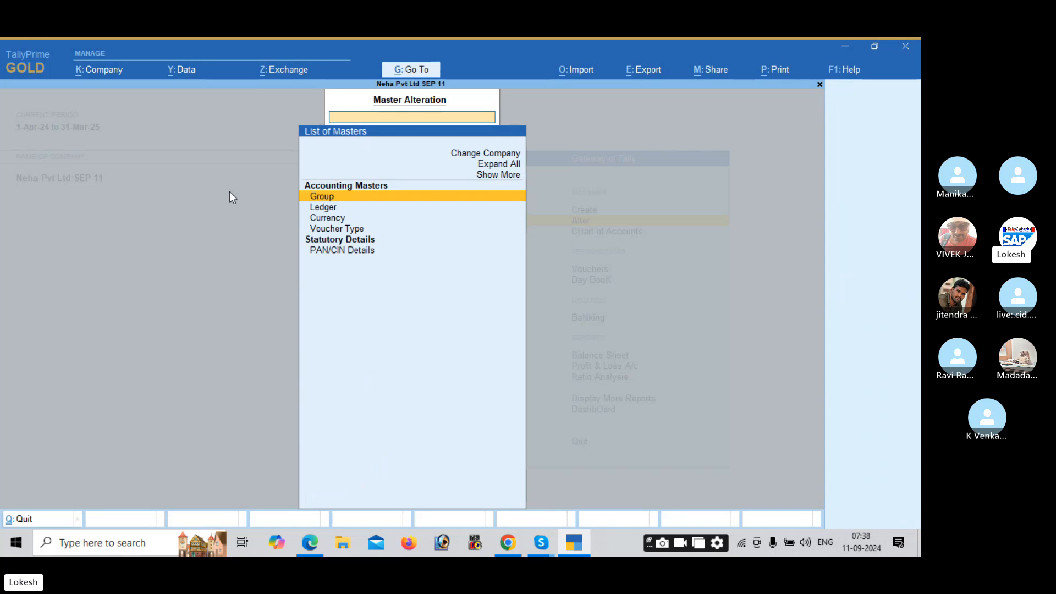
pyautogui.press('Down')
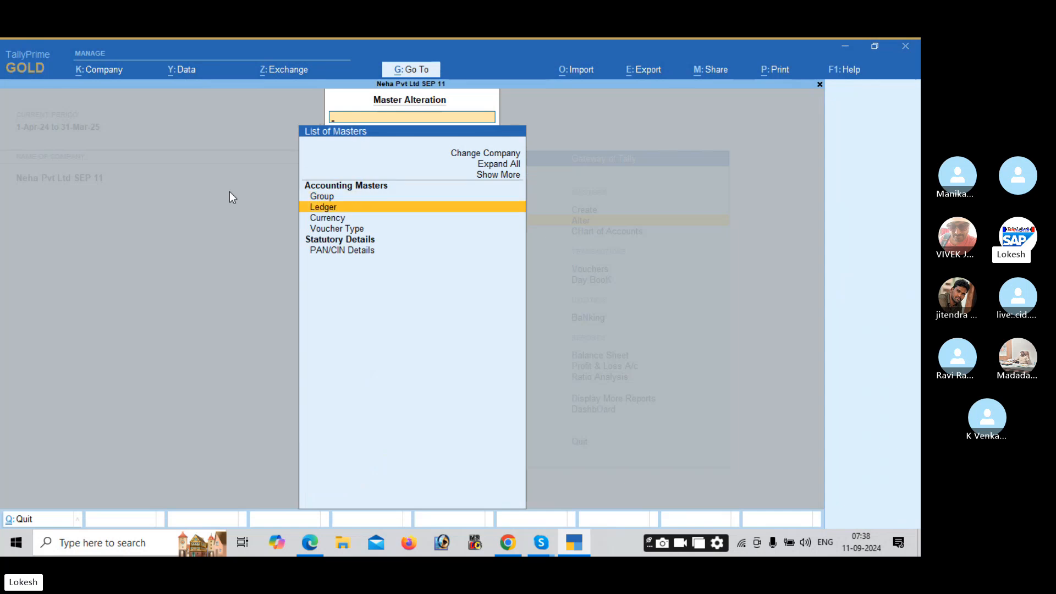
pyautogui.press('Return')
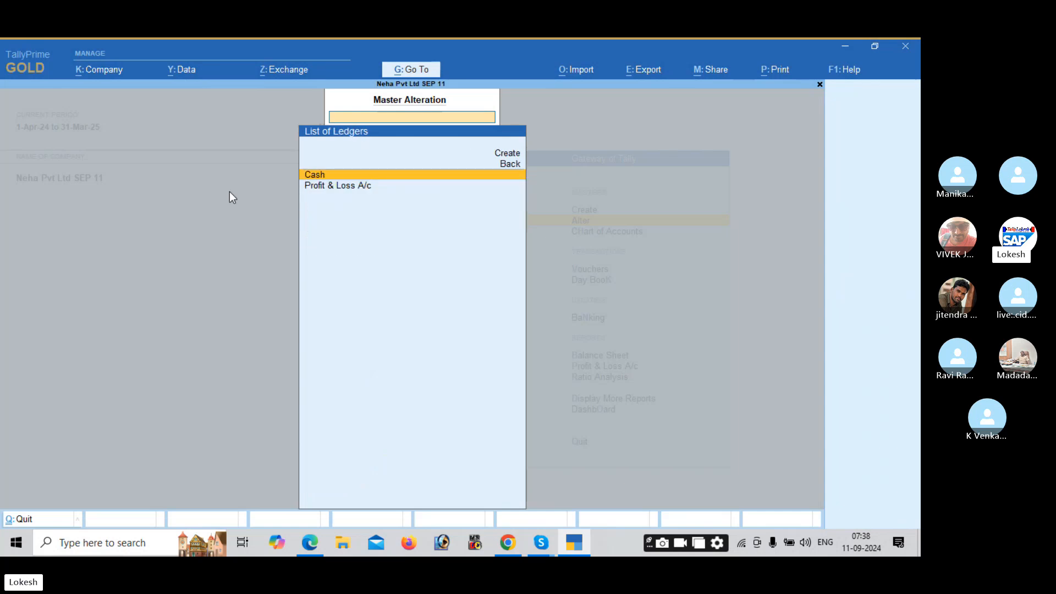
pyautogui.press('Escape')
# Step: Review the voucher types including inactive ones, then return to the Gateway of Tally
pyautogui.press('Down')
pyautogui.press('Down')
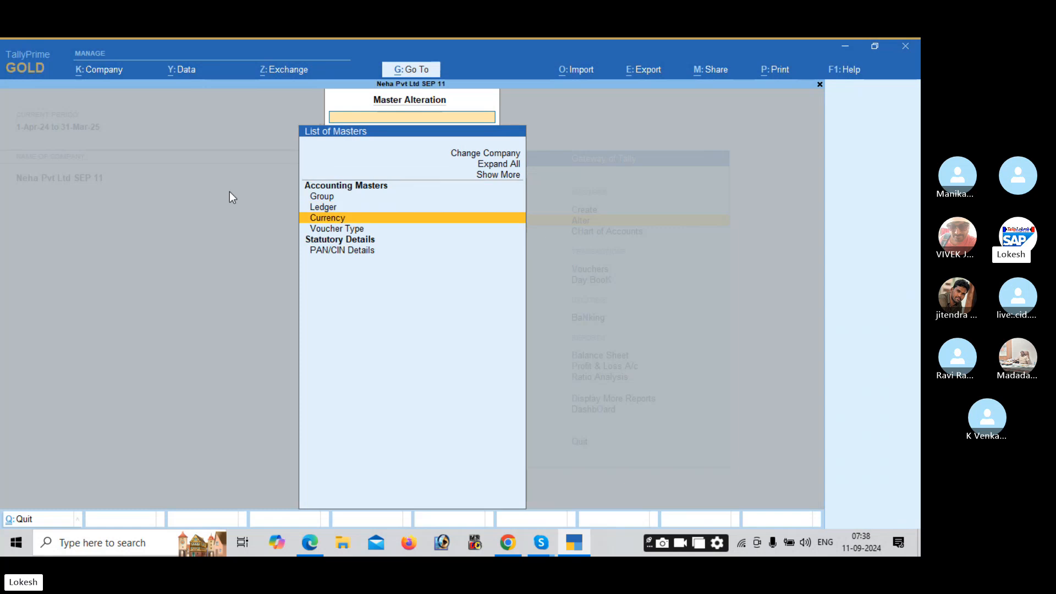
pyautogui.press('Return')
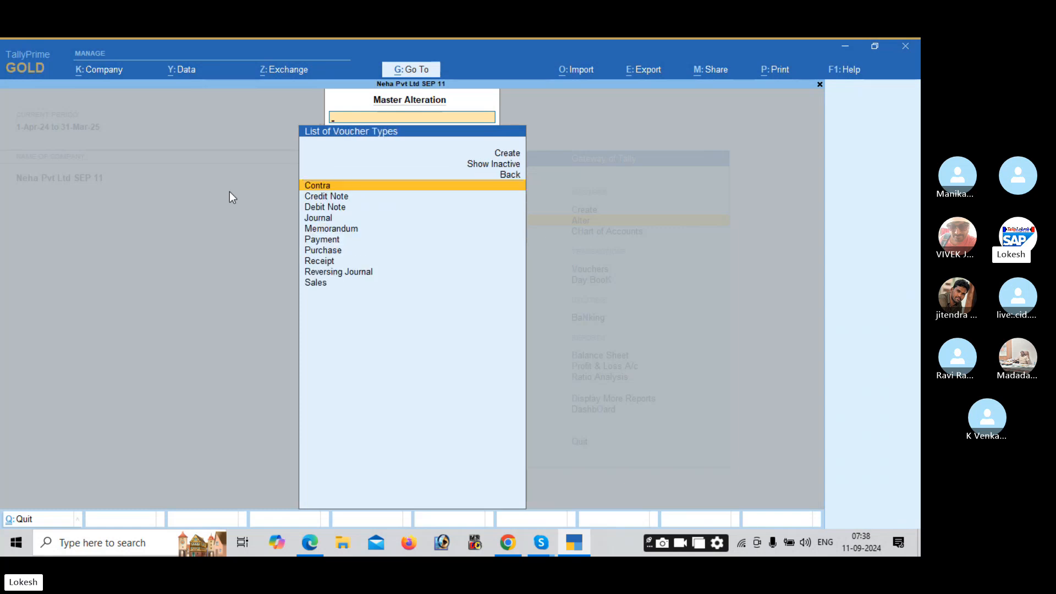
pyautogui.press('Up')
pyautogui.press('Up')
pyautogui.press('Return')
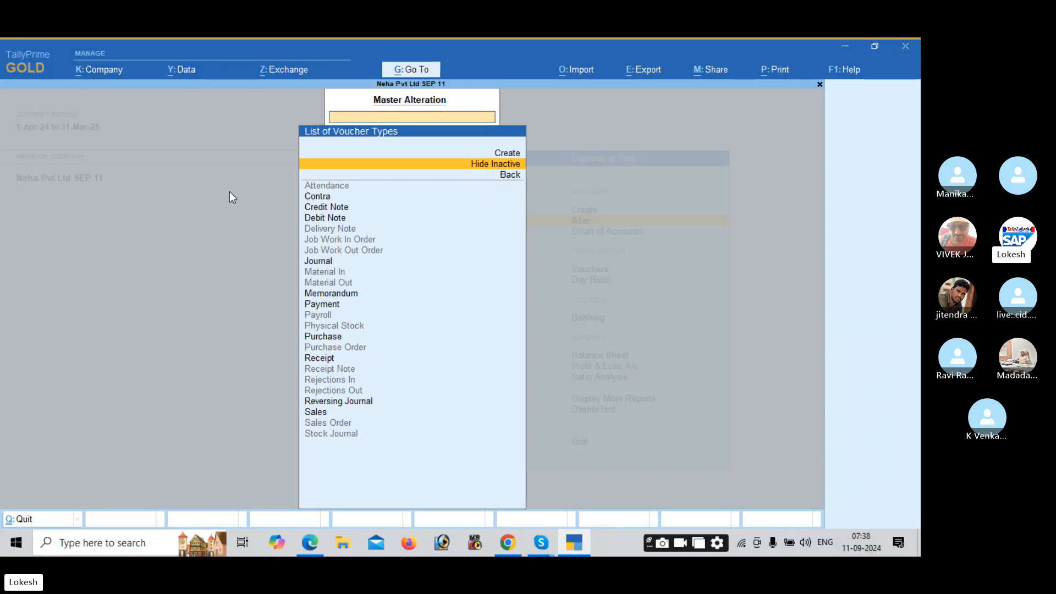
pyautogui.press('Escape')
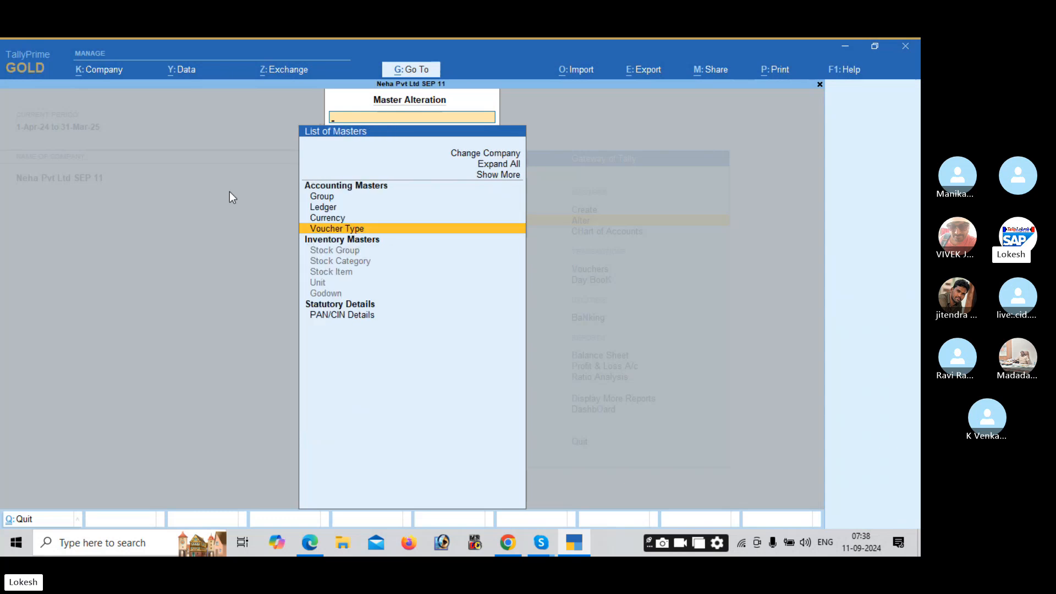
pyautogui.press('Escape')
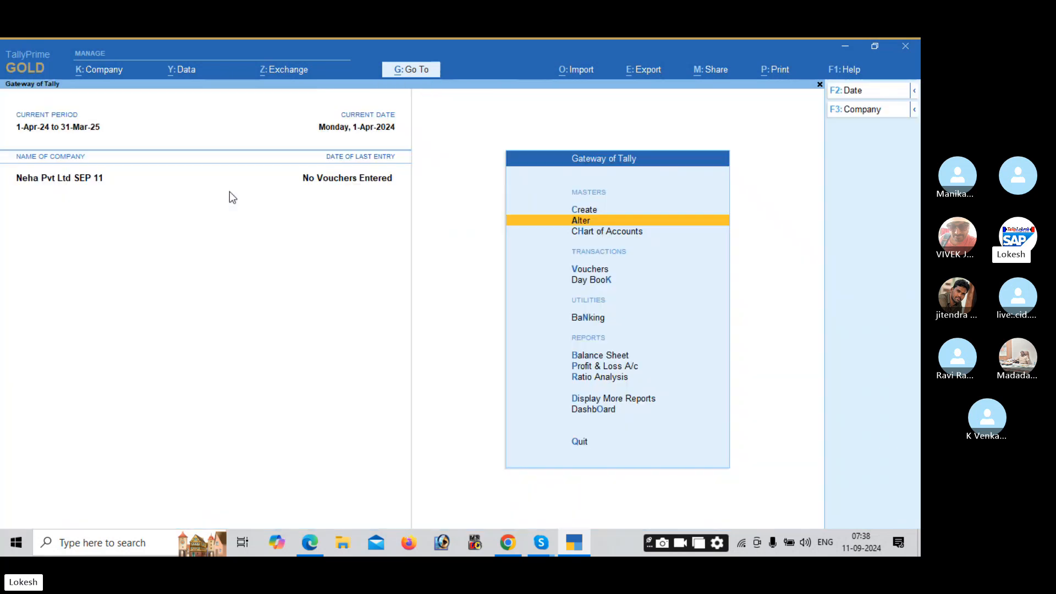
pyautogui.press('Up')
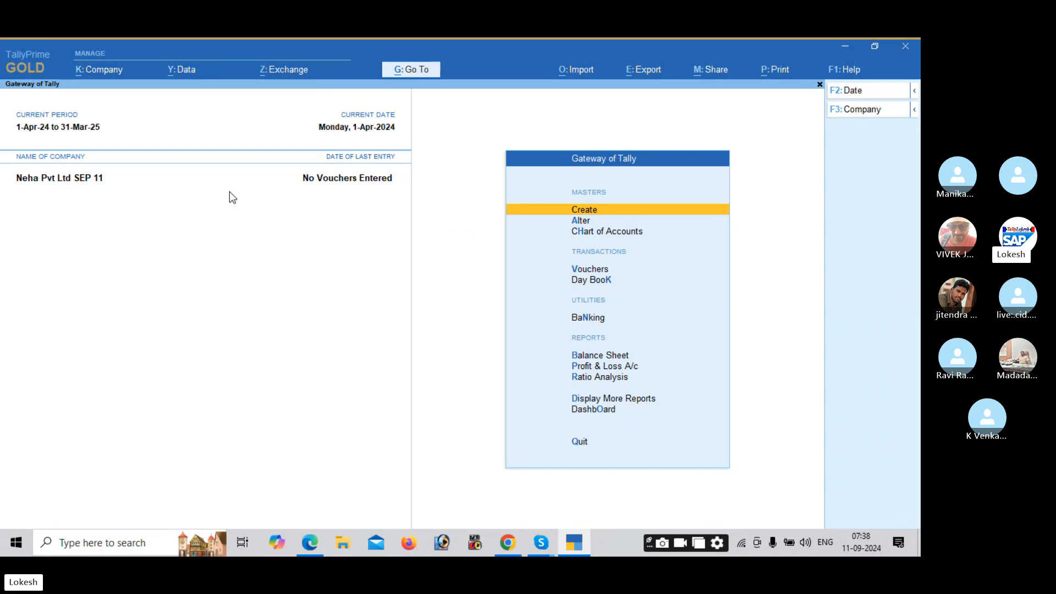
# Step: Start a new ledger and check the practice PDF's transactions
pyautogui.press('Return')
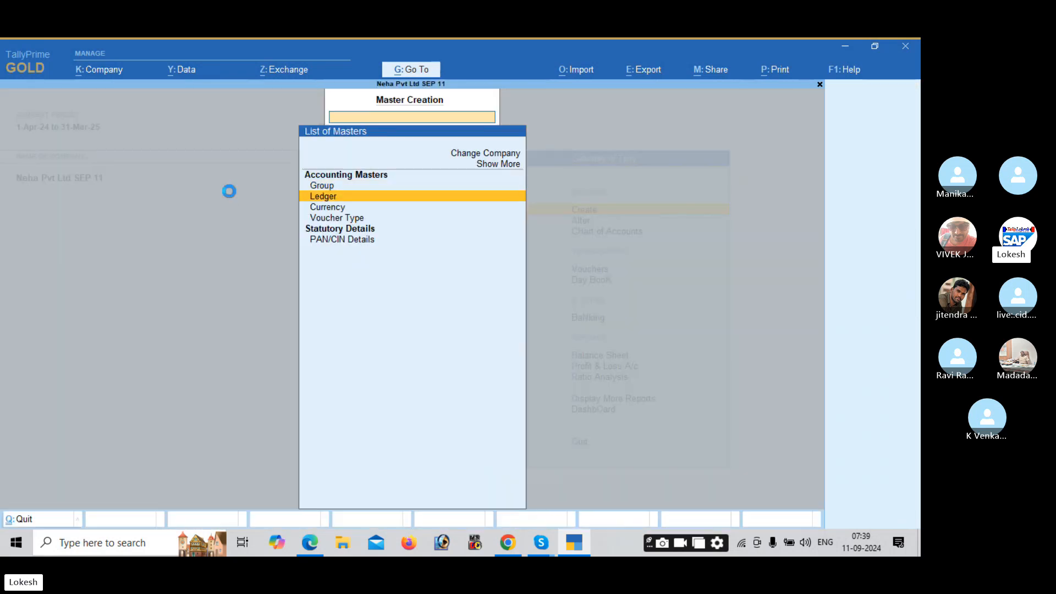
pyautogui.press('Return')
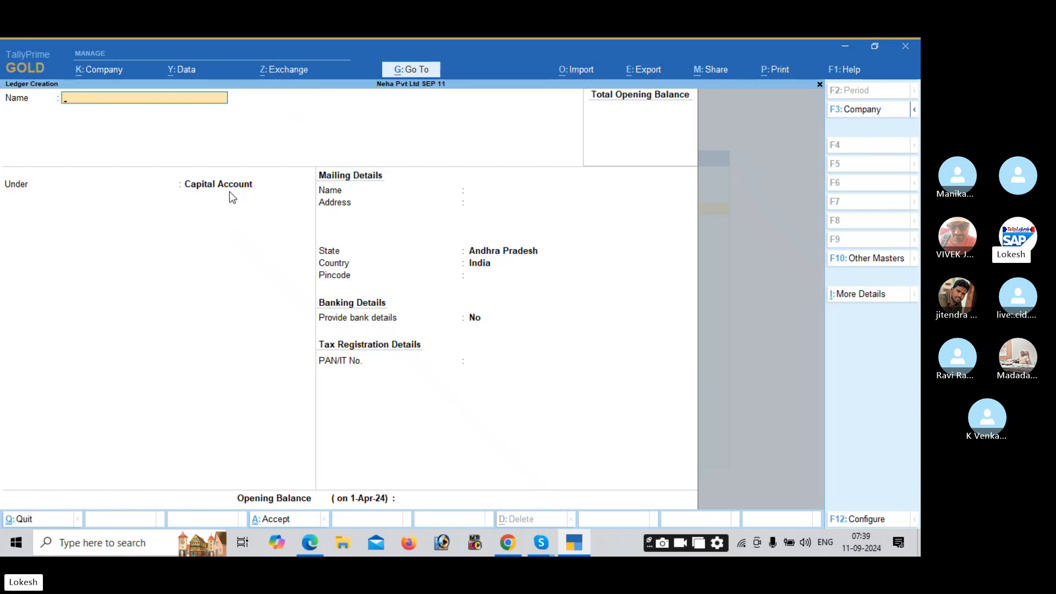
pyautogui.hotkey('alt', 'Tab')
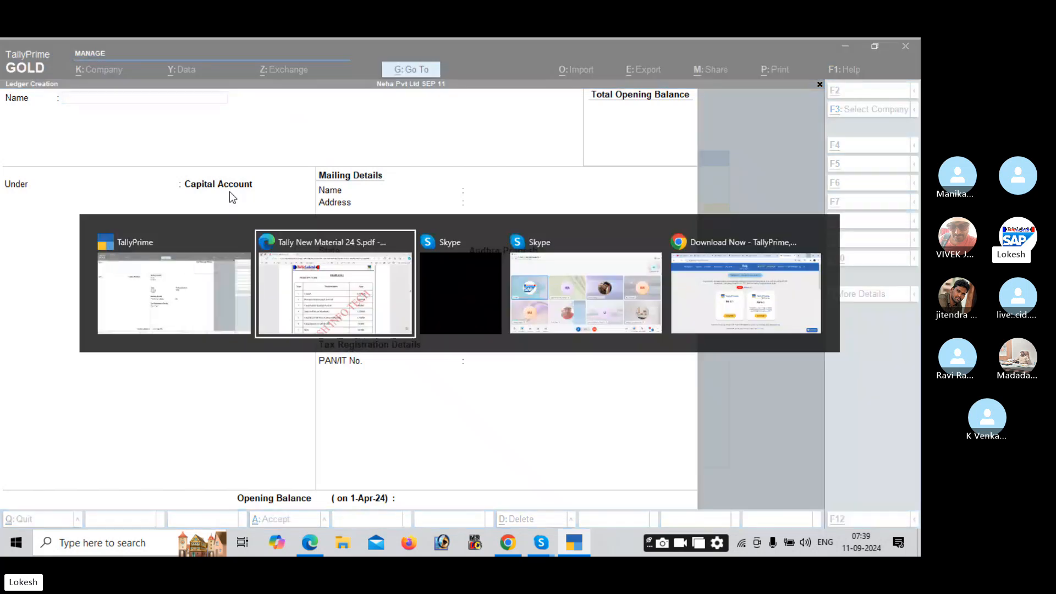
pyautogui.scroll(-3, 229, 191)
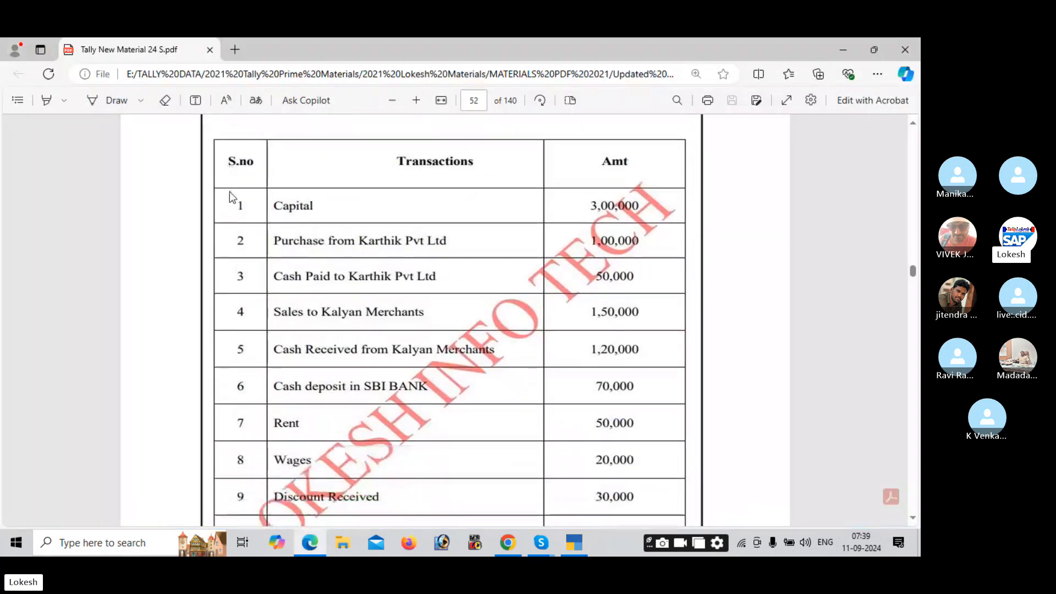
pyautogui.hotkey('alt', 'Tab')
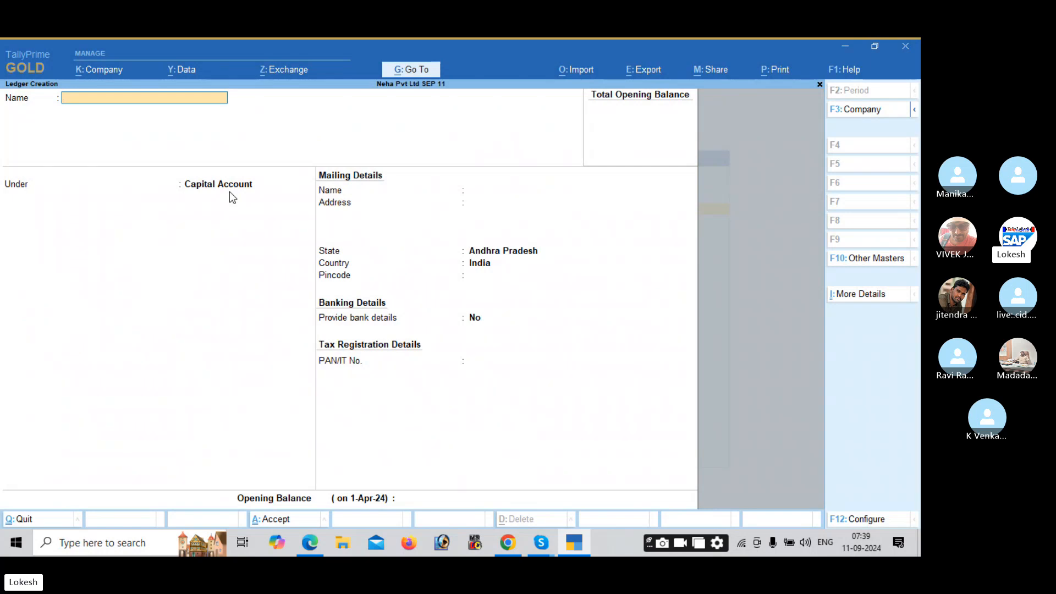
# Step: Name the ledger Capital and place it under the Capital Account group
pyautogui.write('Capital')
pyautogui.press('Return')
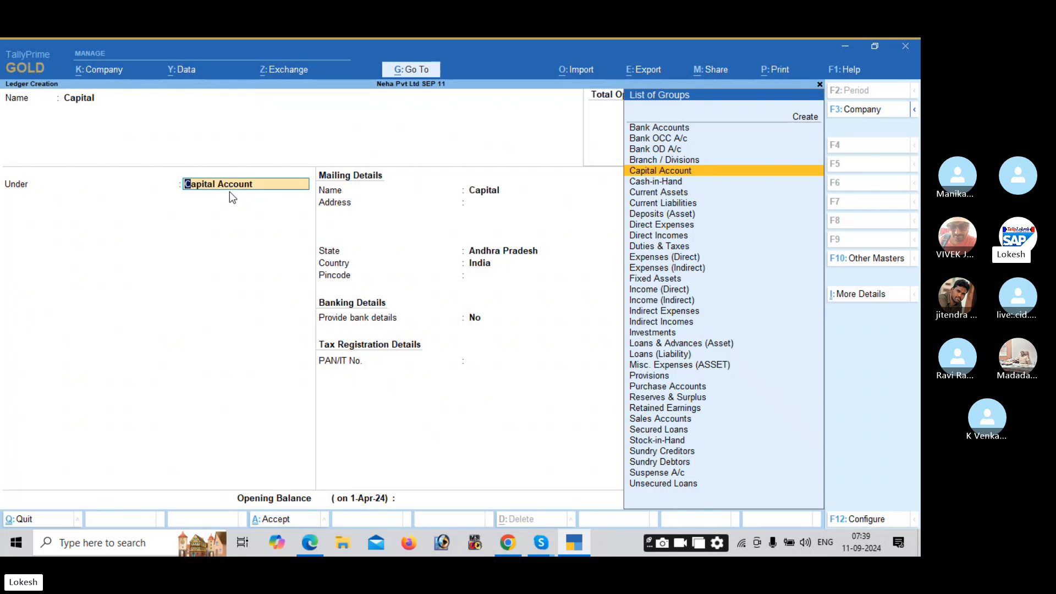
pyautogui.press('BackSpace')
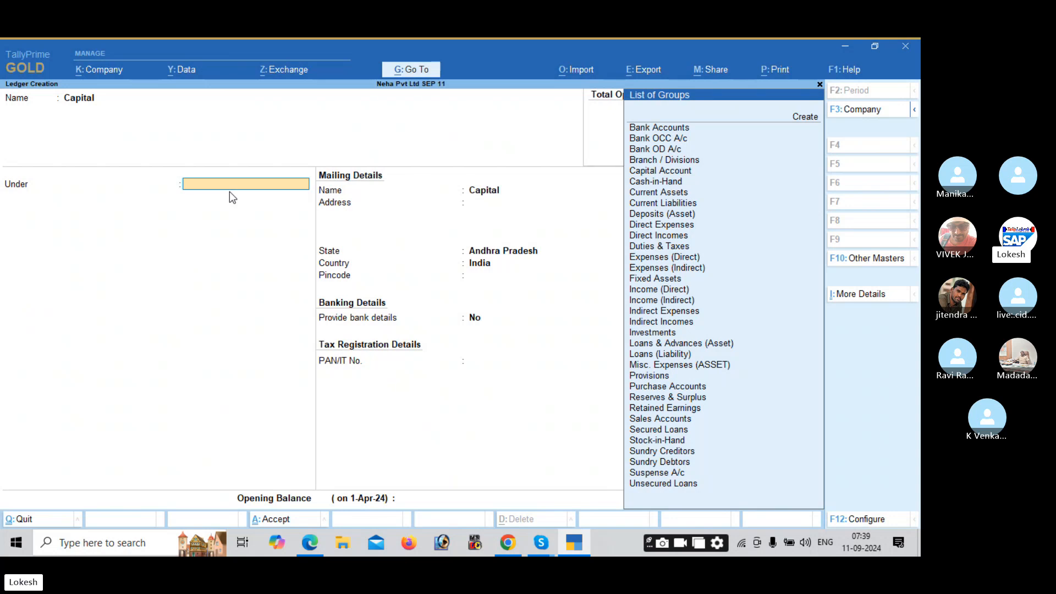
pyautogui.write('Cap')
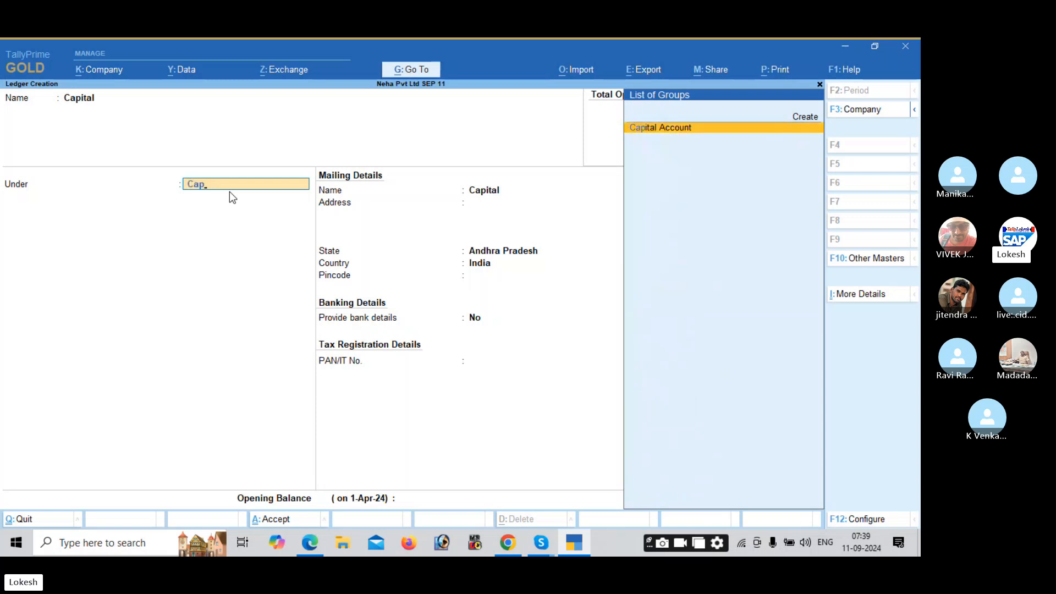
pyautogui.press('BackSpace')
pyautogui.press('BackSpace')
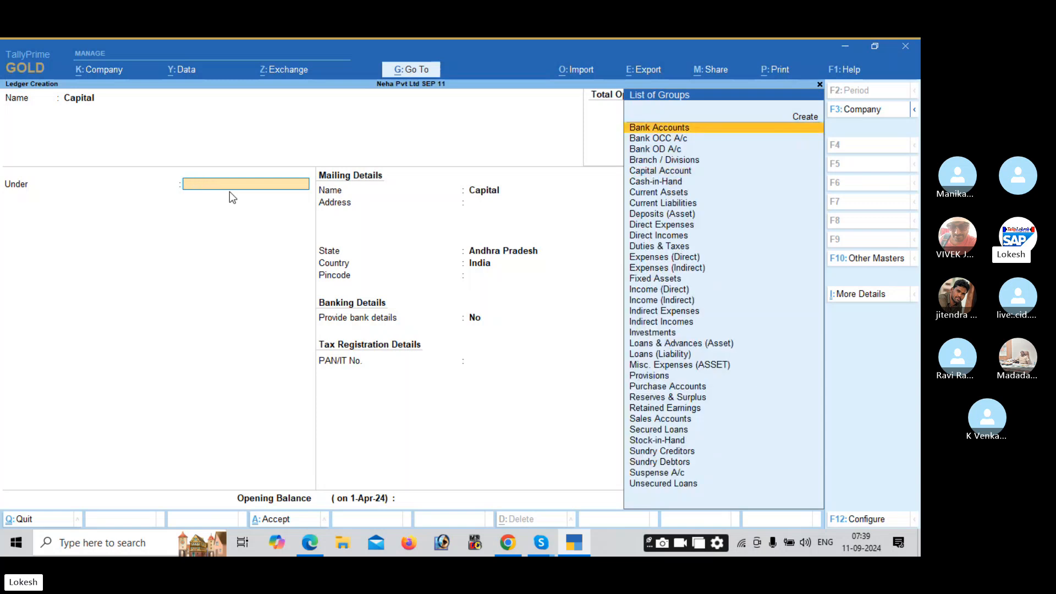
pyautogui.write('Cap')
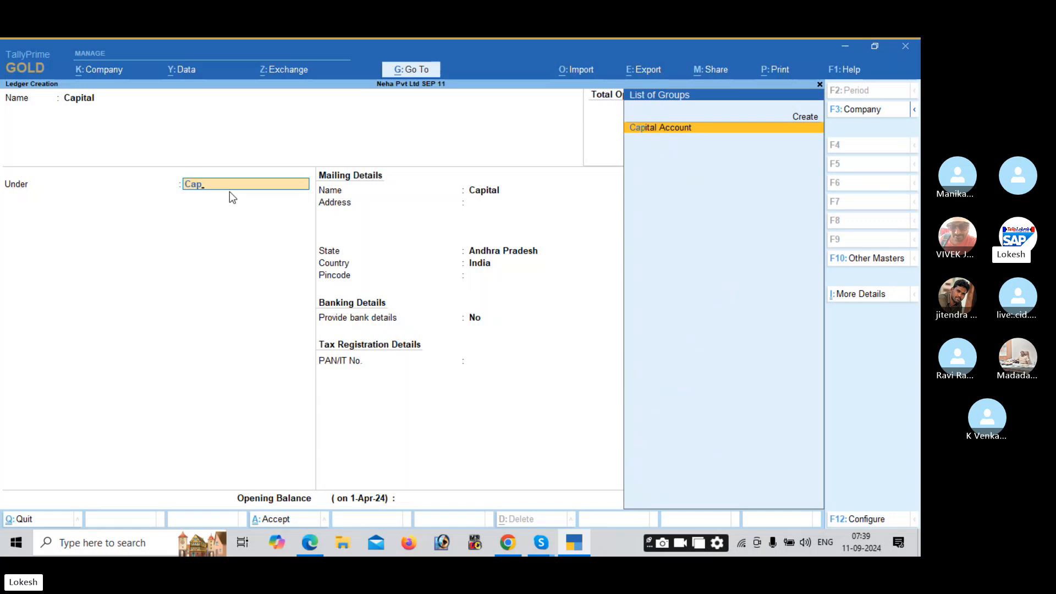
pyautogui.press('Return')
pyautogui.press('Return')
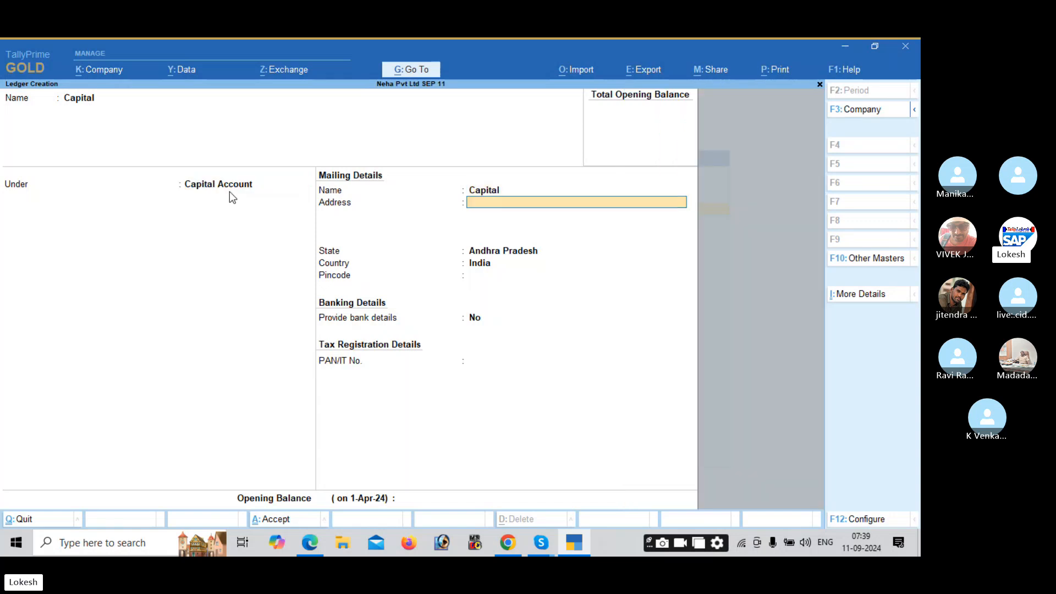
pyautogui.press('Return')
pyautogui.press('Return')
pyautogui.press('Return')
pyautogui.press('Return')
pyautogui.press('Return')
pyautogui.press('Return')
pyautogui.press('Return')
pyautogui.press('Return')
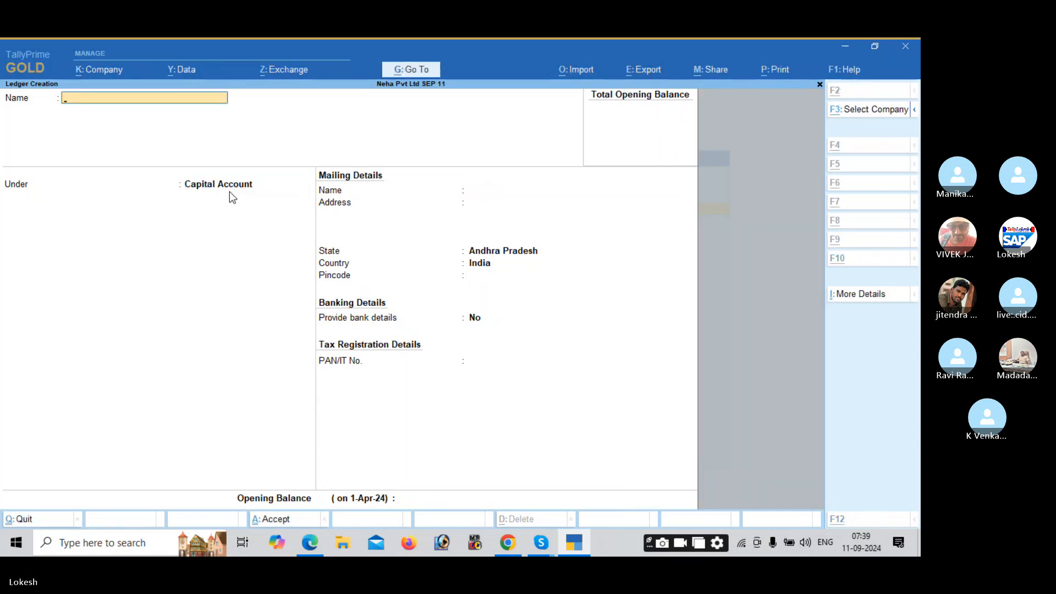
# Step: Create the Purchase ledger under Purchase Accounts
pyautogui.hotkey('alt', 'Tab')
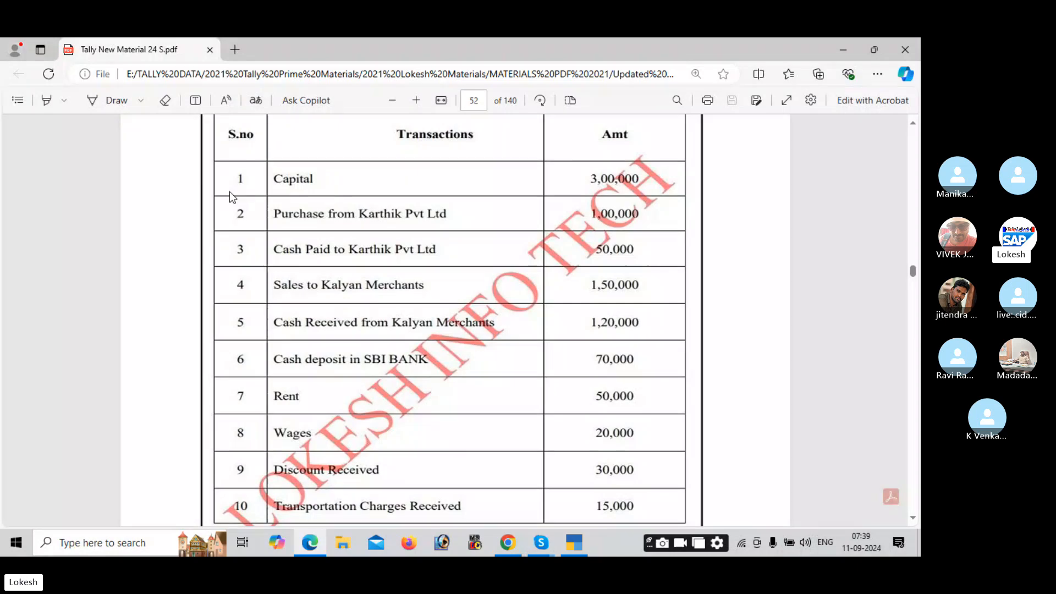
pyautogui.hotkey('alt', 'Tab')
pyautogui.write('Purchase')
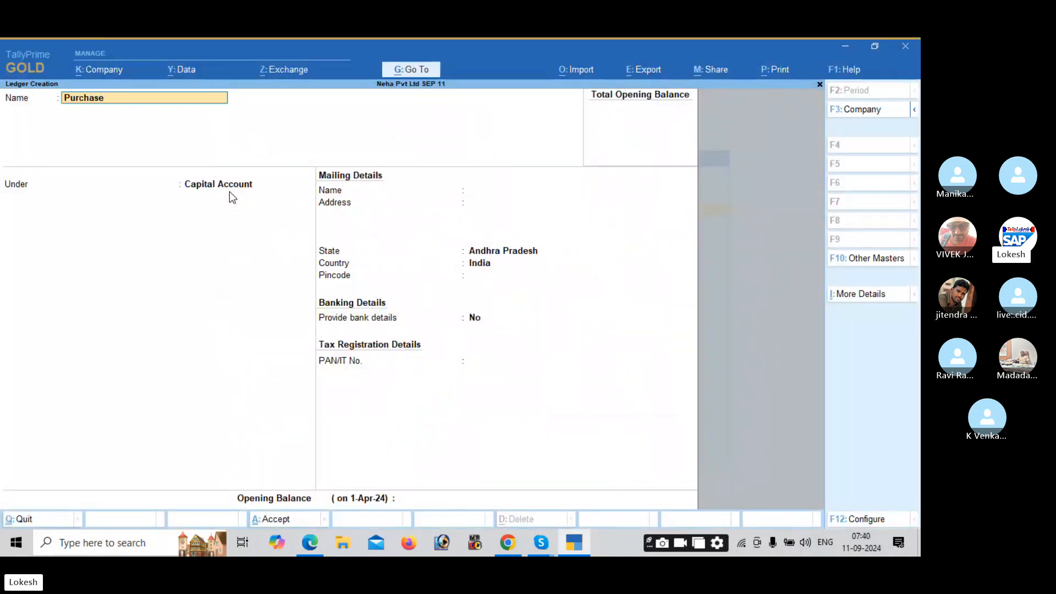
pyautogui.press('Return')
pyautogui.write('Pur')
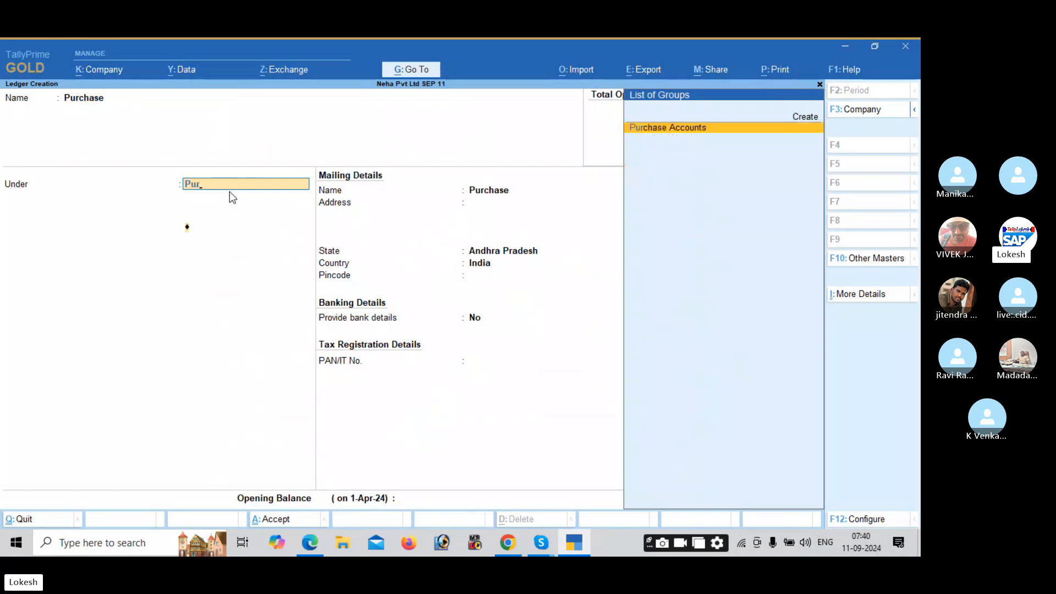
pyautogui.press('Return')
pyautogui.hotkey('ctrl', 'a')
# Step: Create the Karthik Pvt Ltd ledger under Sundry Creditors
pyautogui.write('Kart')
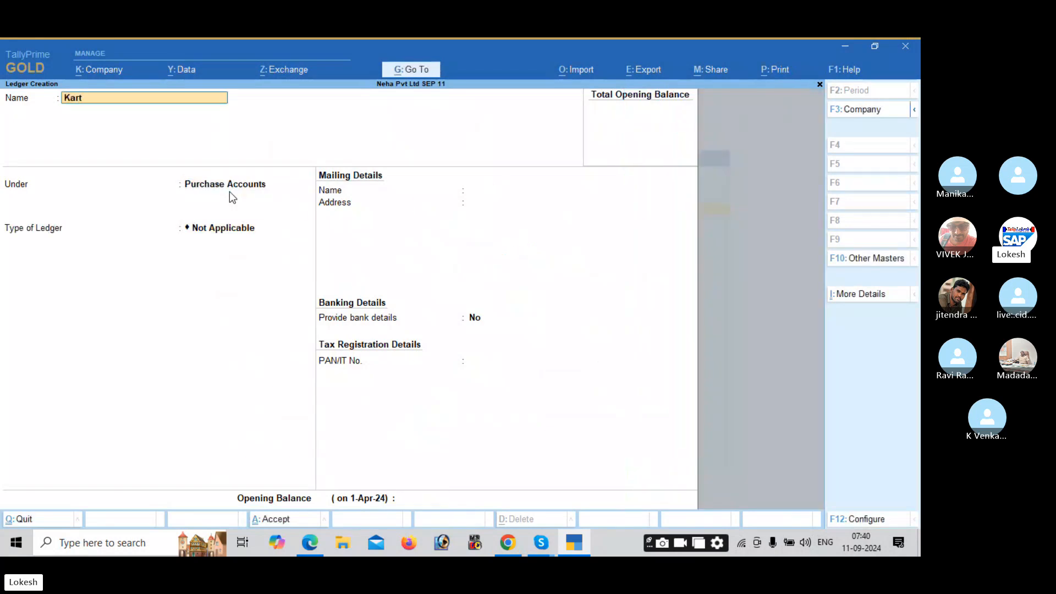
pyautogui.write('hik Pvt Ltd')
pyautogui.press('Return')
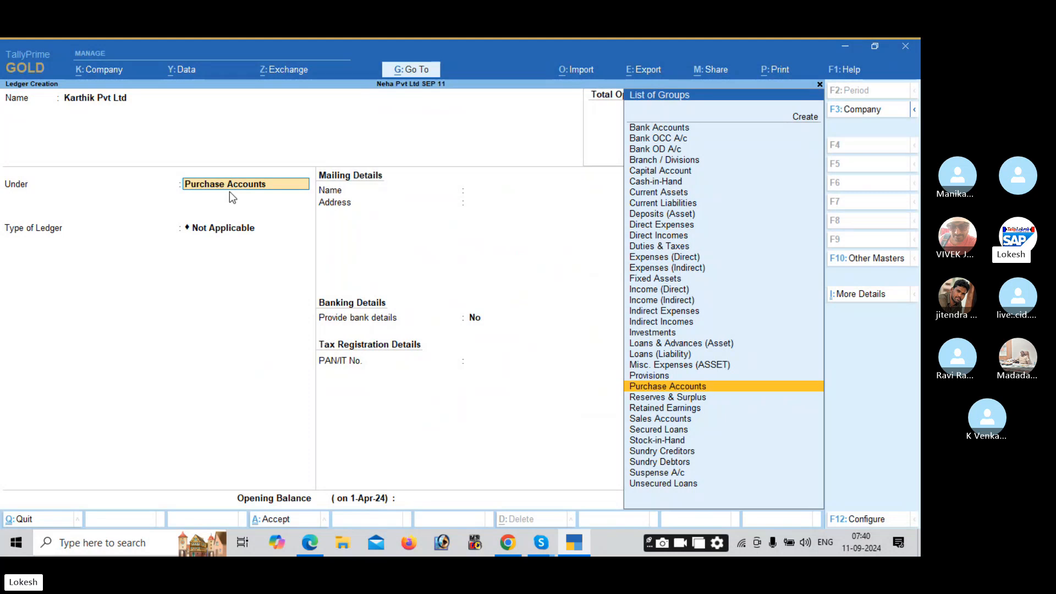
pyautogui.write('Sund')
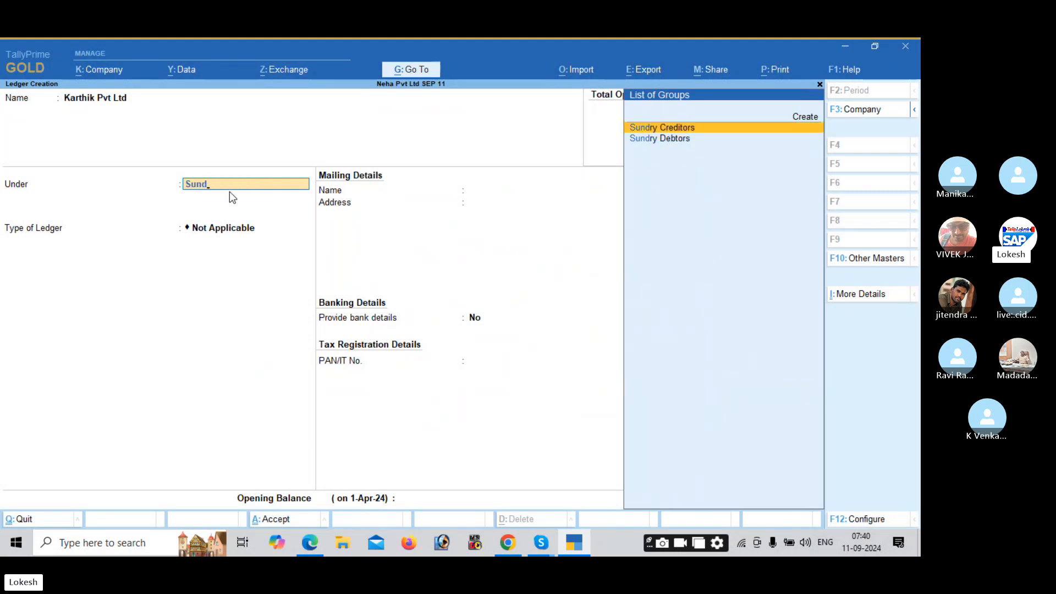
pyautogui.press('Return')
pyautogui.press('Return')
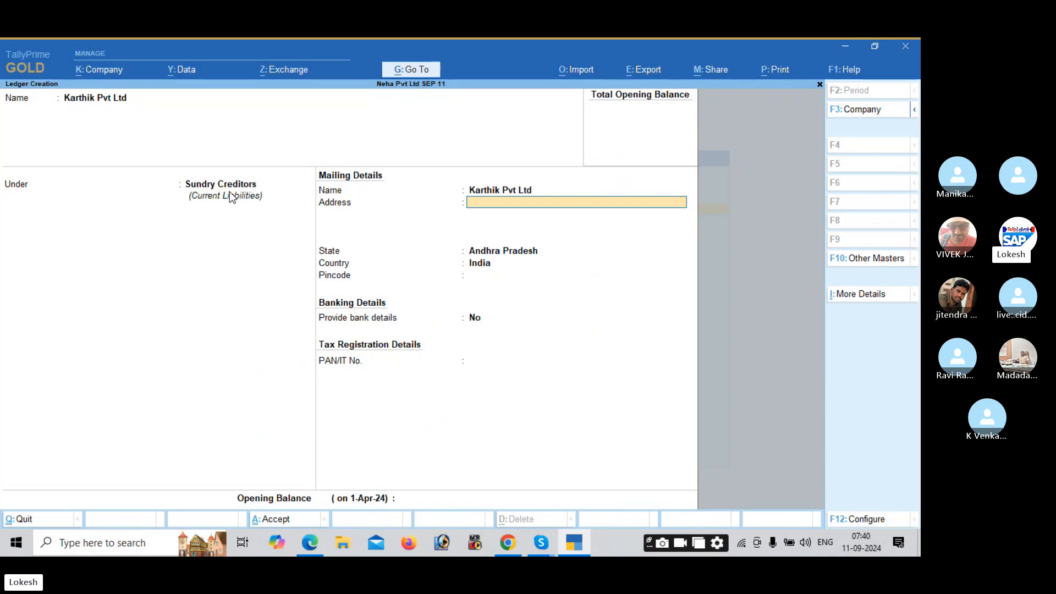
pyautogui.press('Return')
pyautogui.press('Return')
pyautogui.press('Return')
pyautogui.press('Return')
pyautogui.press('Return')
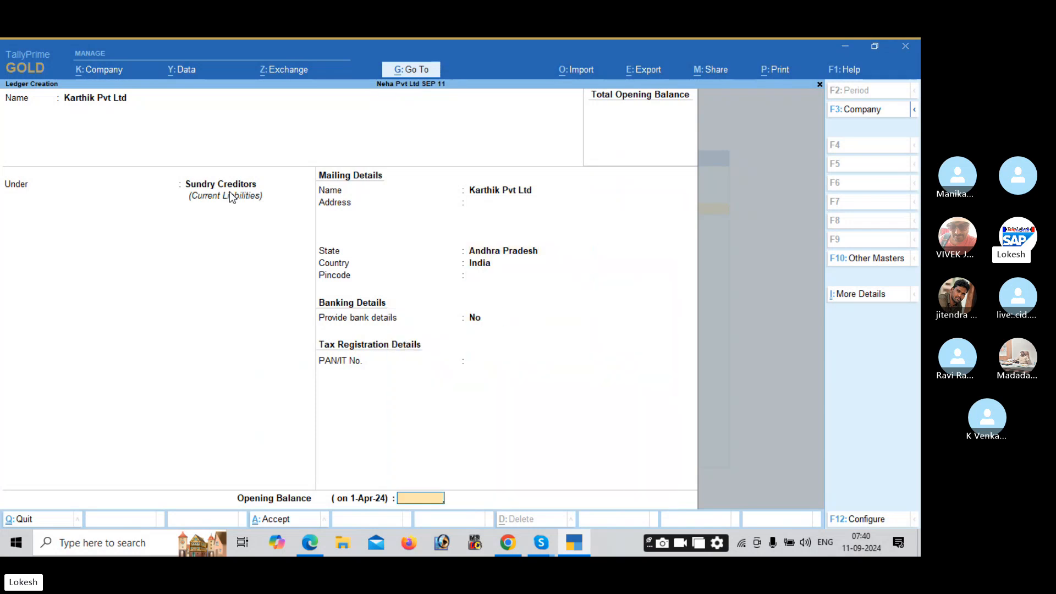
pyautogui.press('Return')
pyautogui.press('Return')
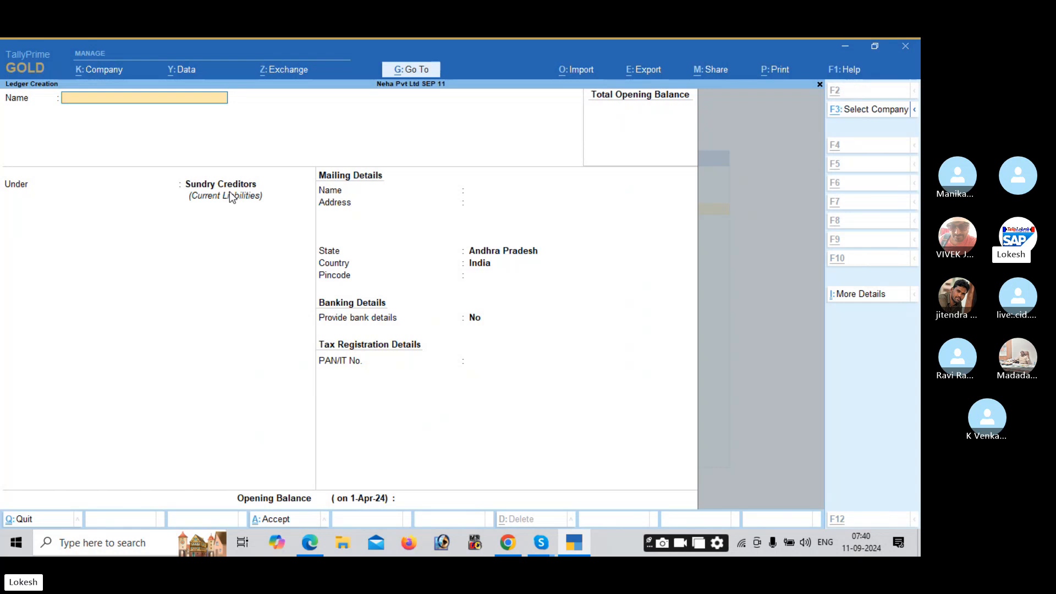
# Step: Create the Sales ledger under Sales Accounts
pyautogui.hotkey('alt', 'Tab')
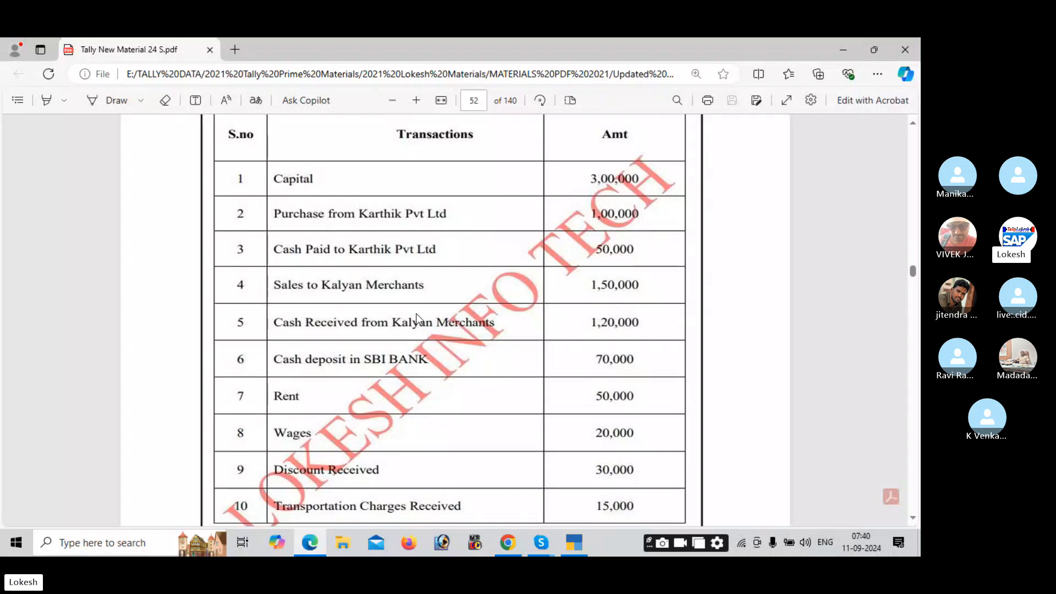
pyautogui.hotkey('alt', 'Tab')
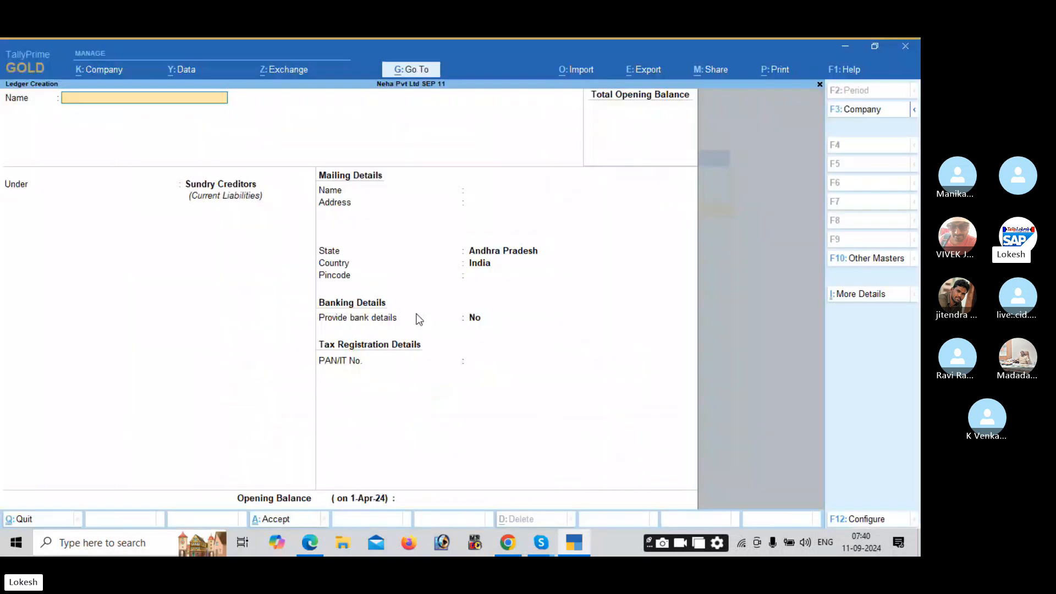
pyautogui.write('Sales')
pyautogui.press('Return')
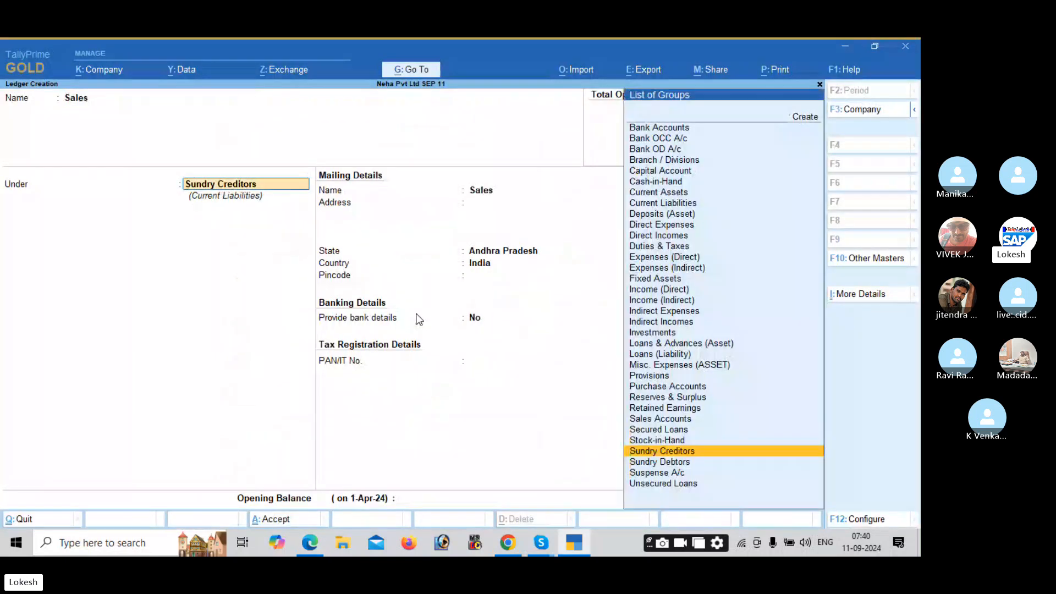
pyautogui.write('Sa')
pyautogui.press('Return')
pyautogui.press('Return')
pyautogui.press('Return')
# Step: Create the Kalyan Merchants ledger under Sundry Debtors, then check the practice PDF
pyautogui.write('Ka')
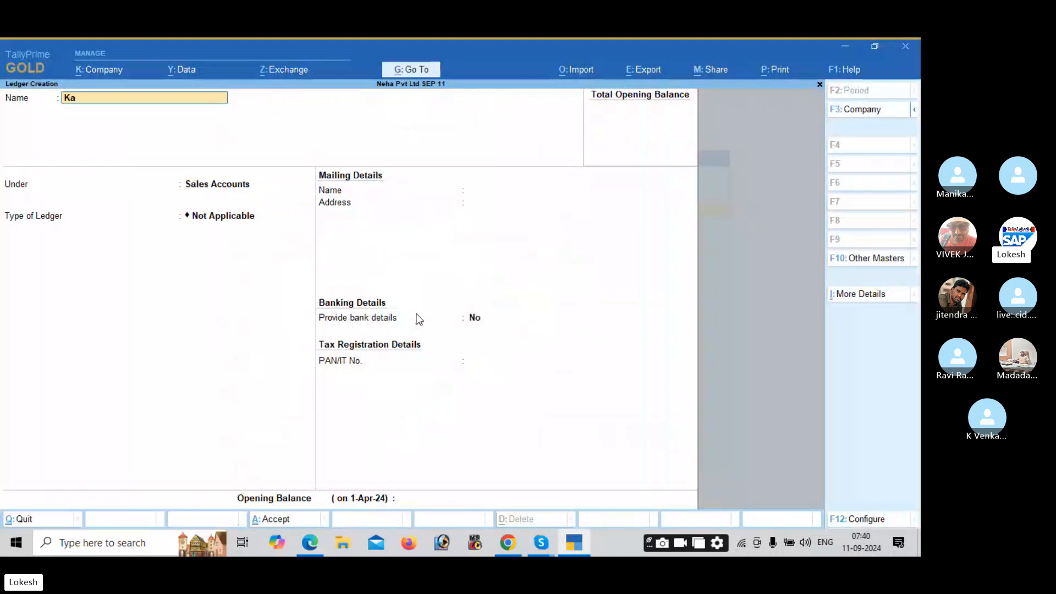
pyautogui.write('lyan Merchants')
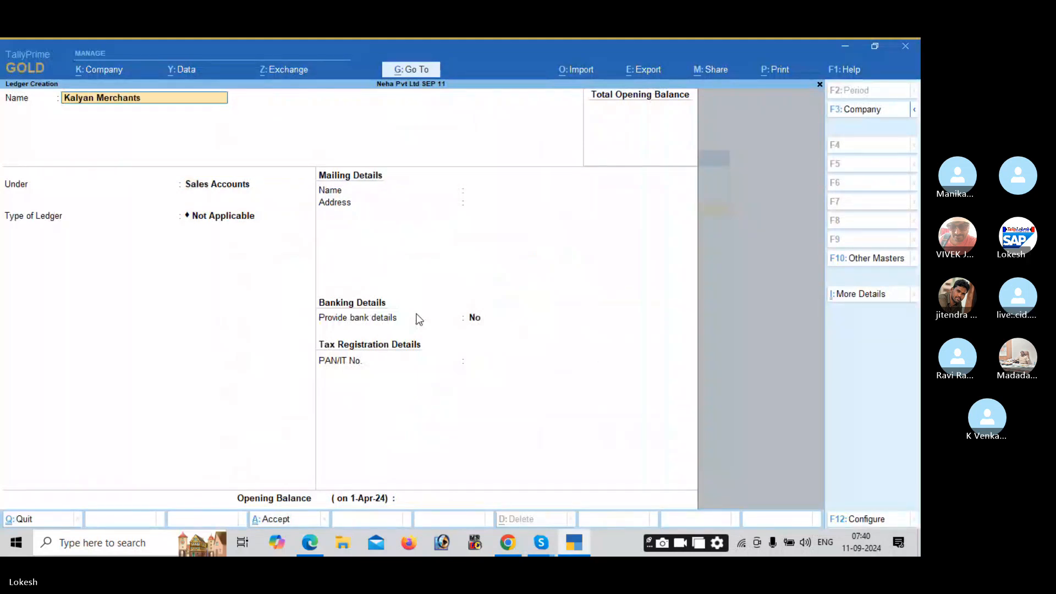
pyautogui.press('Return')
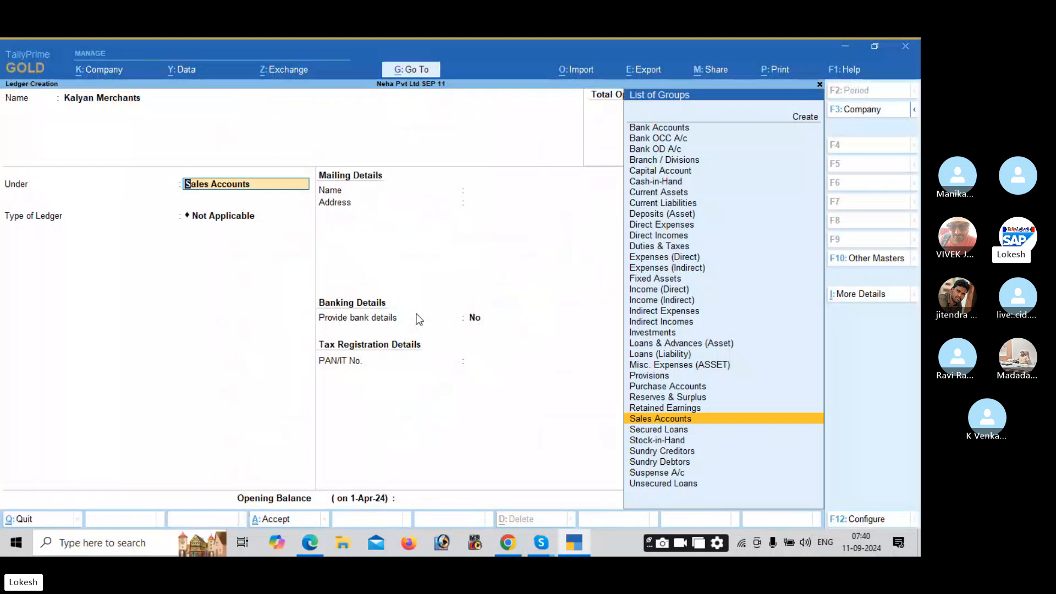
pyautogui.write('sun')
pyautogui.press('Down')
pyautogui.press('Return')
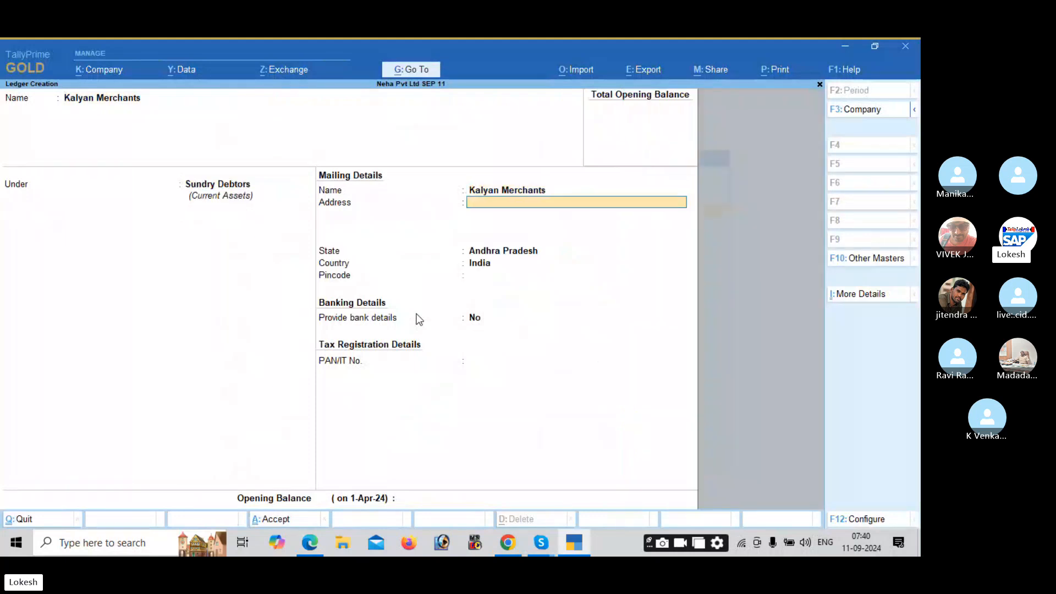
pyautogui.press('Return')
pyautogui.press('Return')
pyautogui.press('Return')
pyautogui.press('Return')
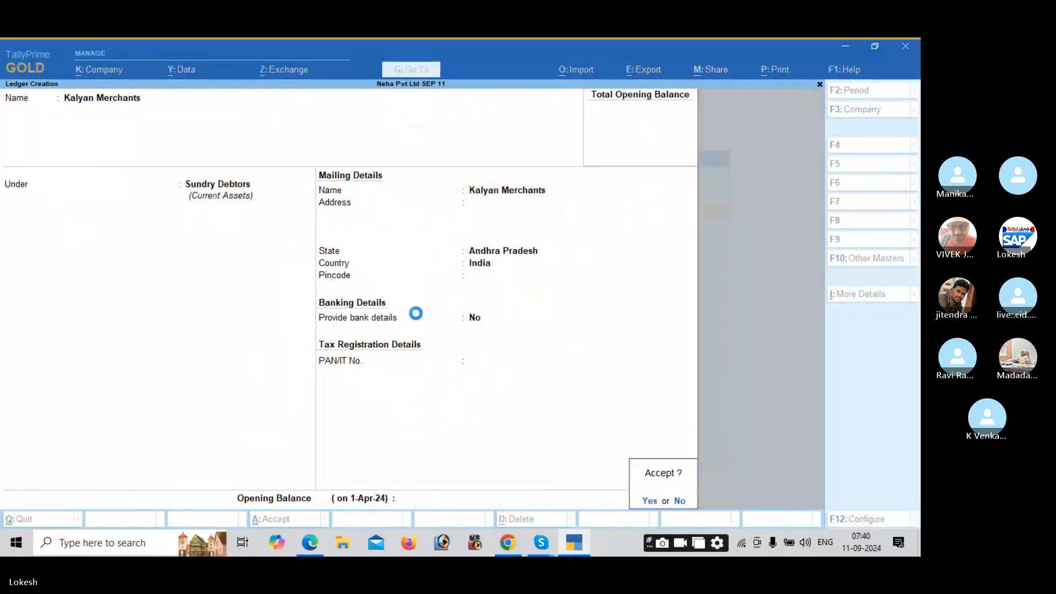
pyautogui.press('Return')
pyautogui.hotkey('alt', 'Tab')
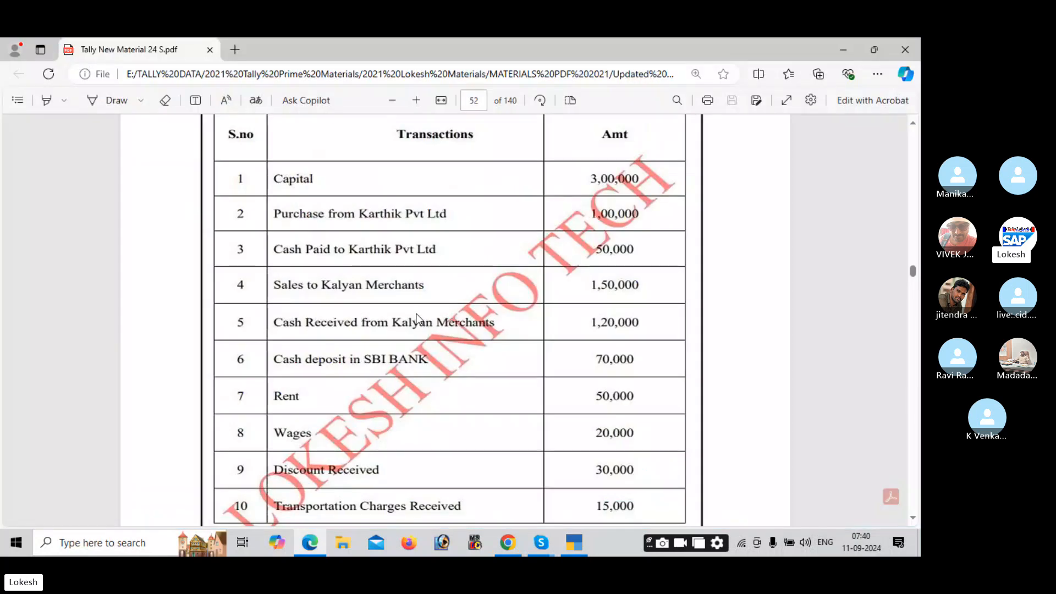
pyautogui.scroll(-3, 417, 318)
# Step: Create the Sbi Bank ledger under Bank Accounts
pyautogui.hotkey('alt', 'Tab')
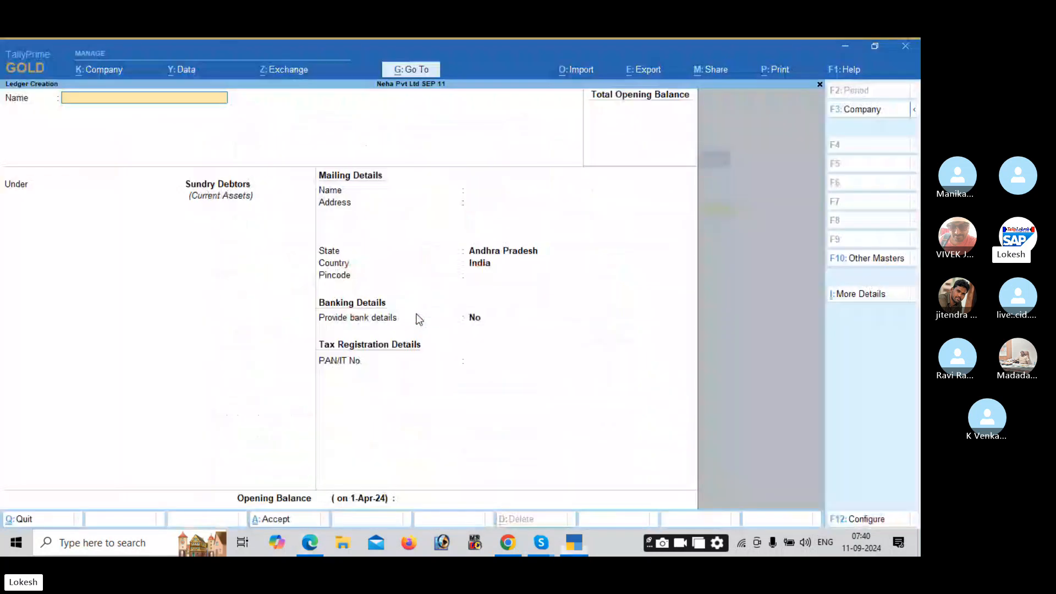
pyautogui.write('Sbi Bank')
pyautogui.press('Return')
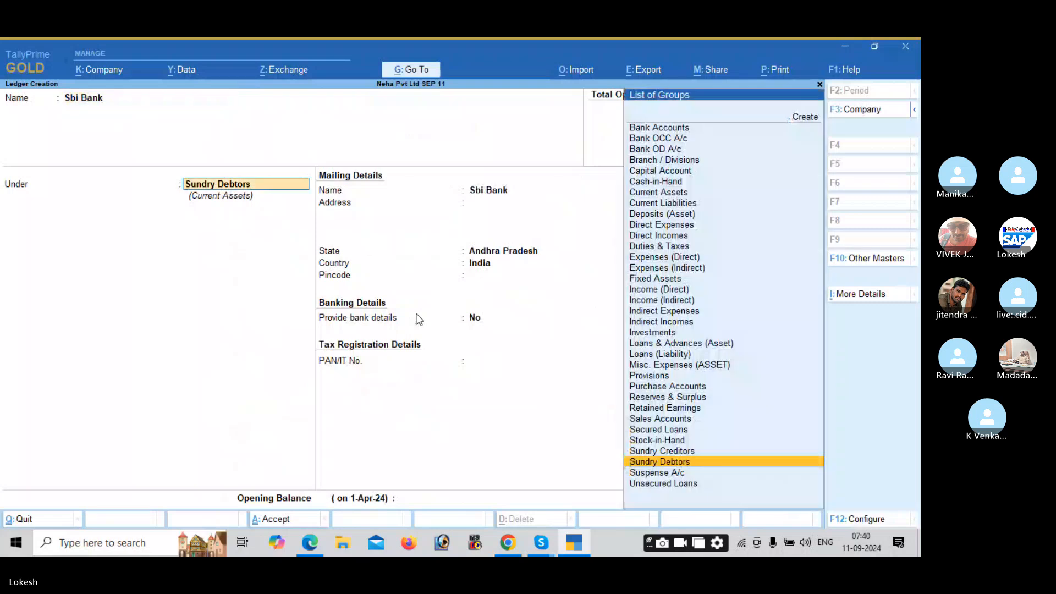
pyautogui.write('Ba')
pyautogui.press('Return')
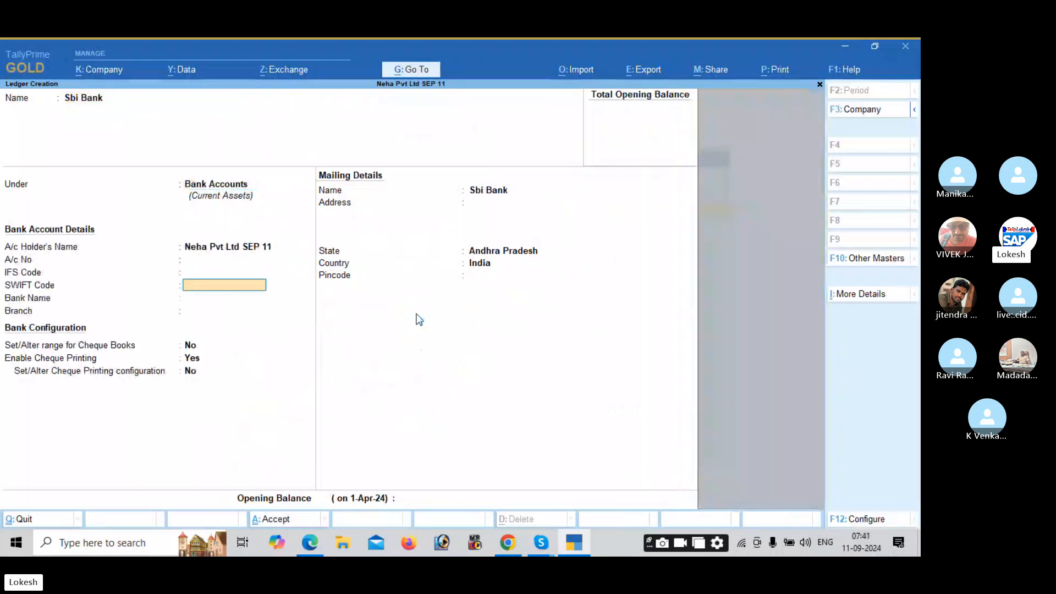
pyautogui.press('Return')
pyautogui.press('Return')
pyautogui.press('Return')
pyautogui.press('Return')
pyautogui.press('Return')
pyautogui.press('Return')
pyautogui.press('Return')
pyautogui.press('Return')
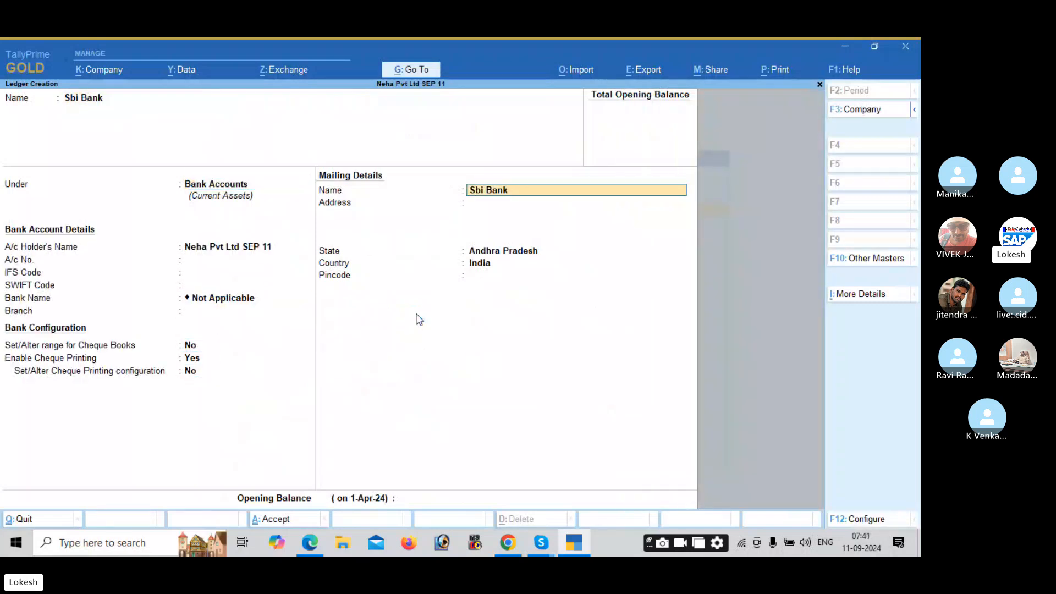
pyautogui.press('Return')
# Step: Create the Rent ledger under Indirect Expenses
pyautogui.press('Return')
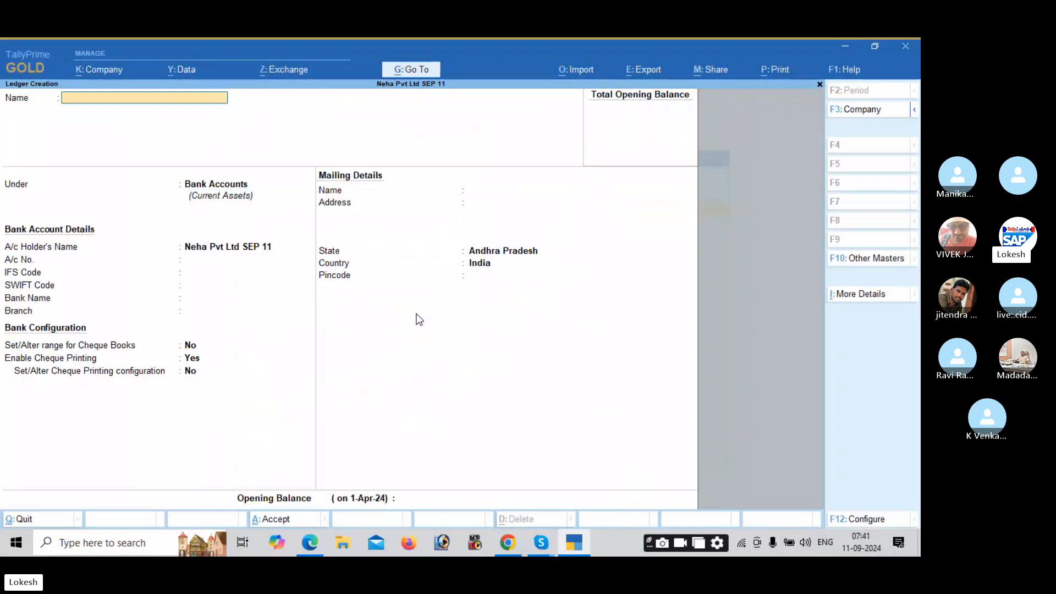
pyautogui.write('Rent')
pyautogui.press('Return')
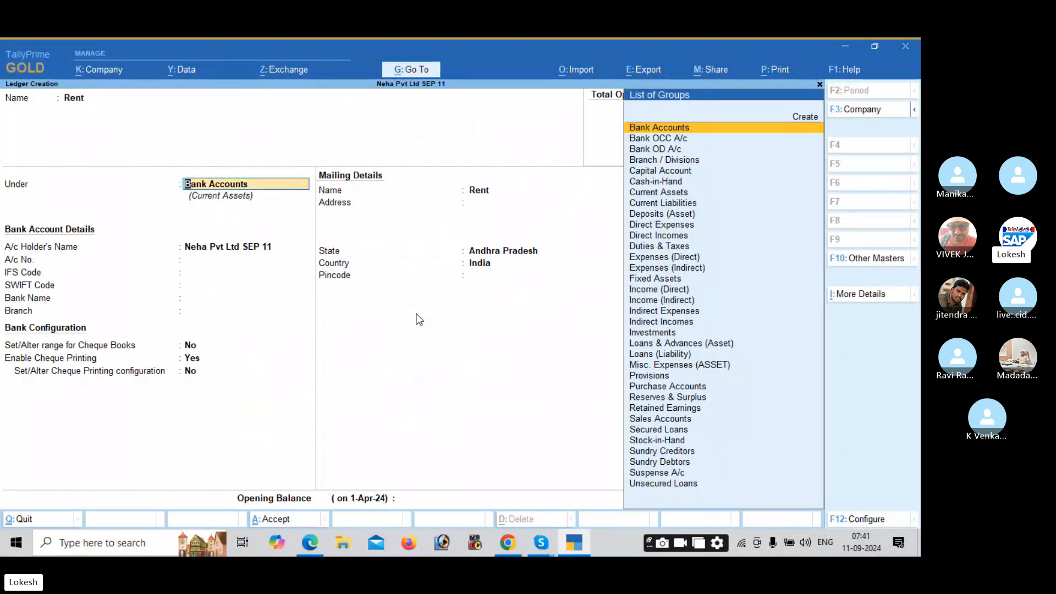
pyautogui.write('Ind')
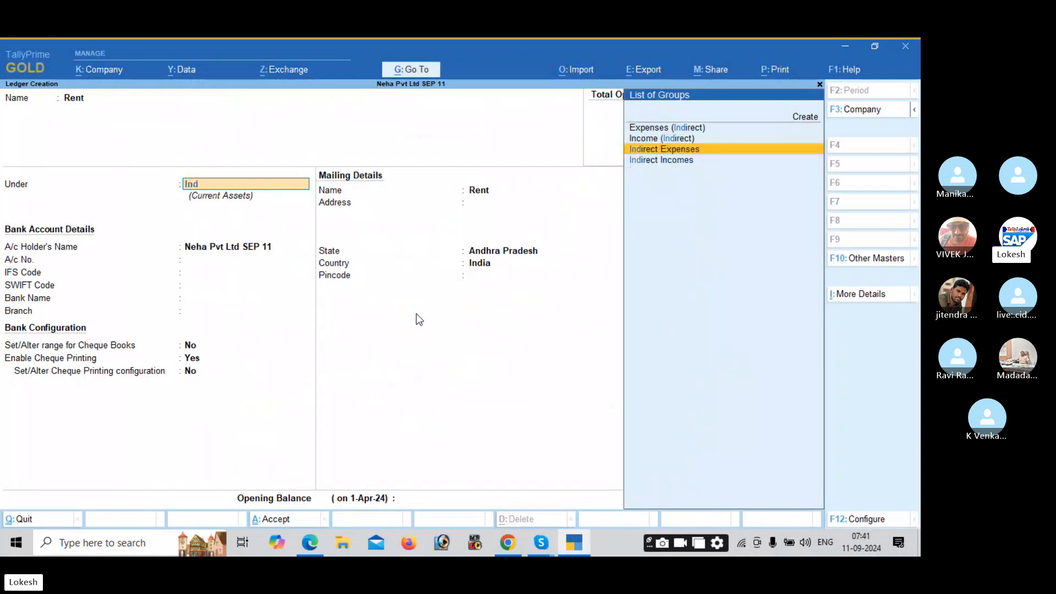
pyautogui.press('Return')
# Step: Create the Wages ledger under Direct Expenses, then view the practice PDF
pyautogui.press('Return')
pyautogui.press('Return')
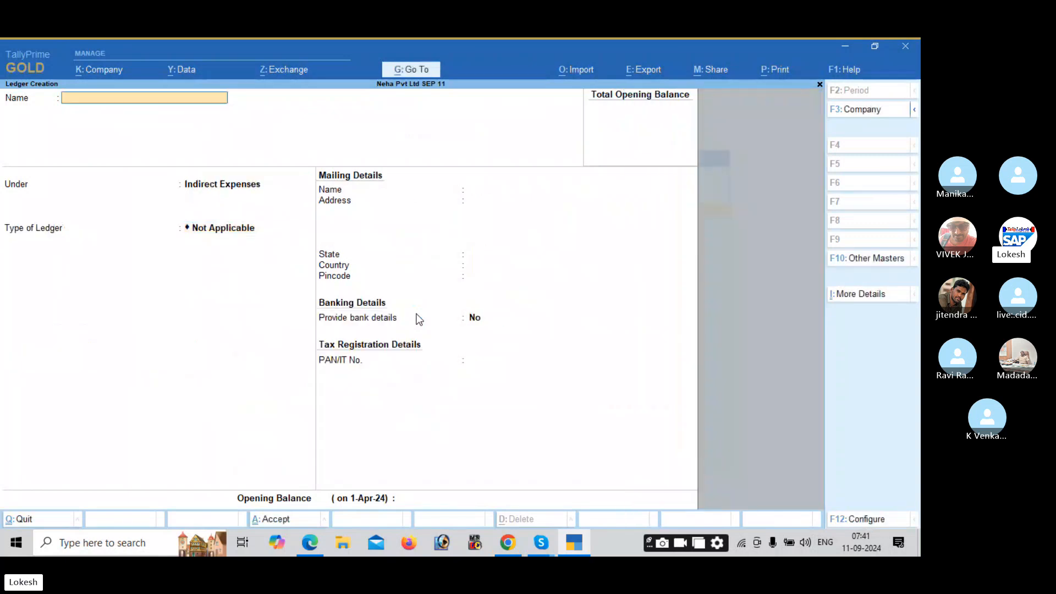
pyautogui.write('Wages')
pyautogui.press('Return')
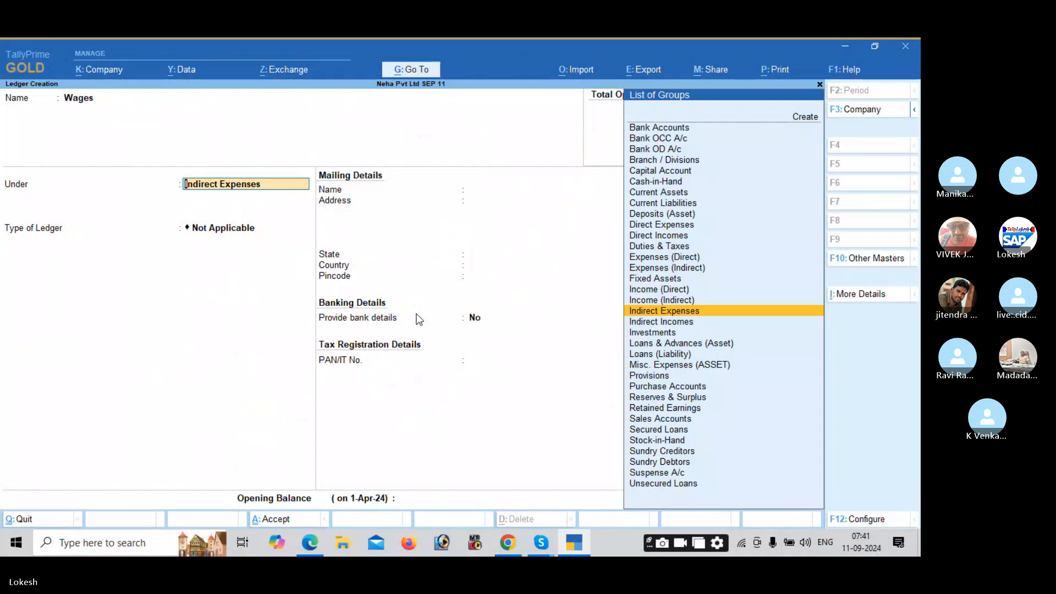
pyautogui.write('di')
pyautogui.press('Return')
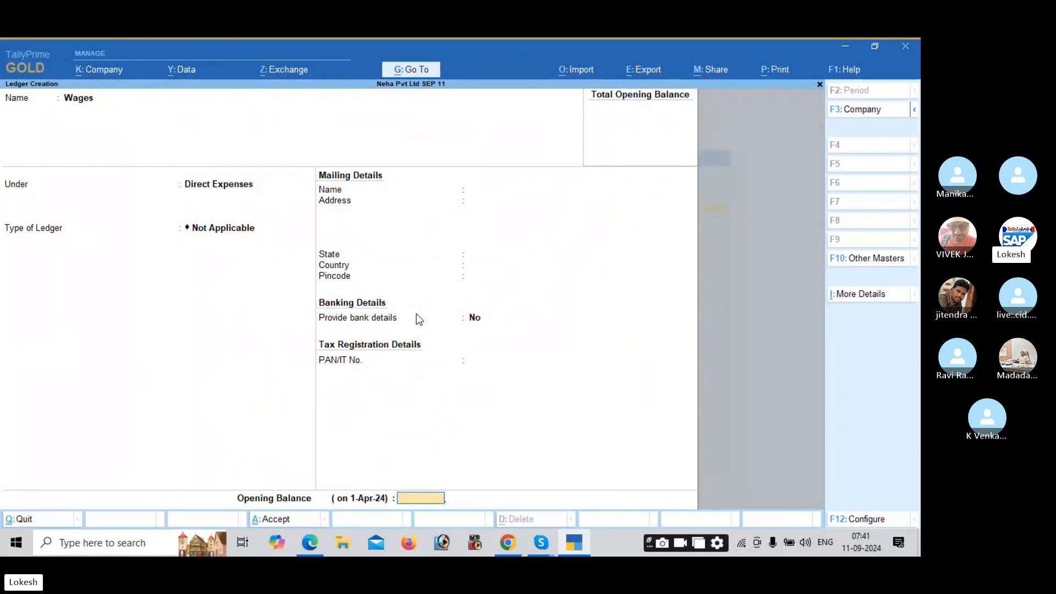
pyautogui.press('Return')
pyautogui.press('Return')
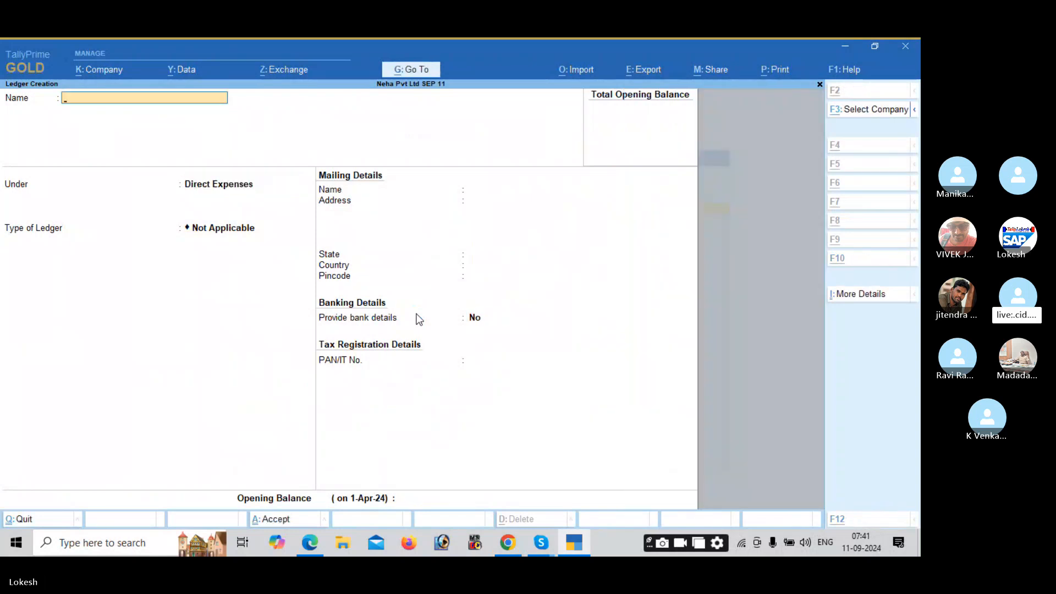
pyautogui.hotkey('alt', 'Tab')
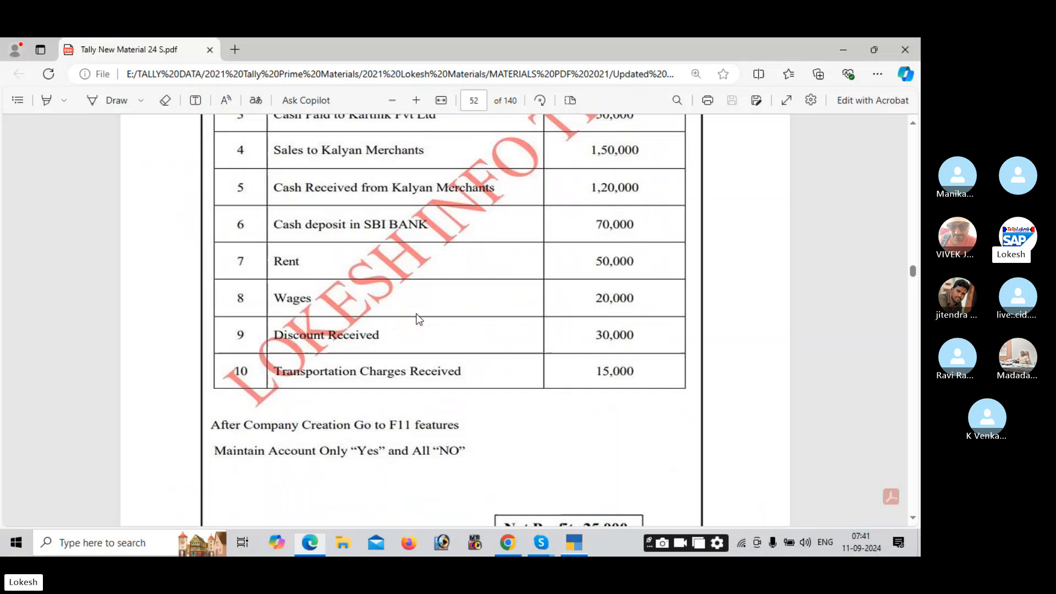
# Step: Create the Discount Received ledger under Indirect Incomes
pyautogui.hotkey('alt', 'Tab')
pyautogui.write('Disco')
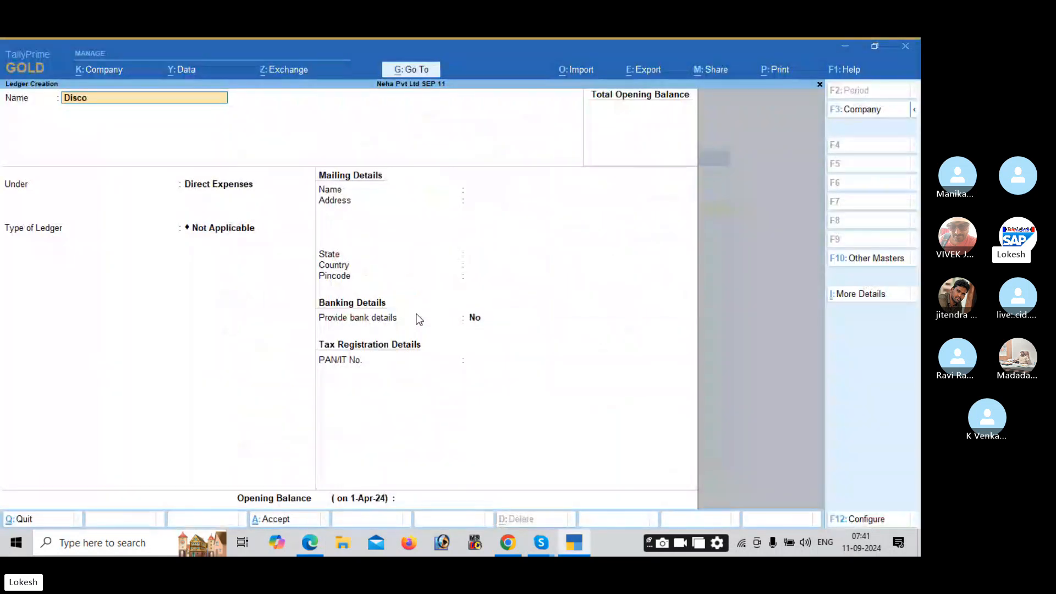
pyautogui.write('unt Received')
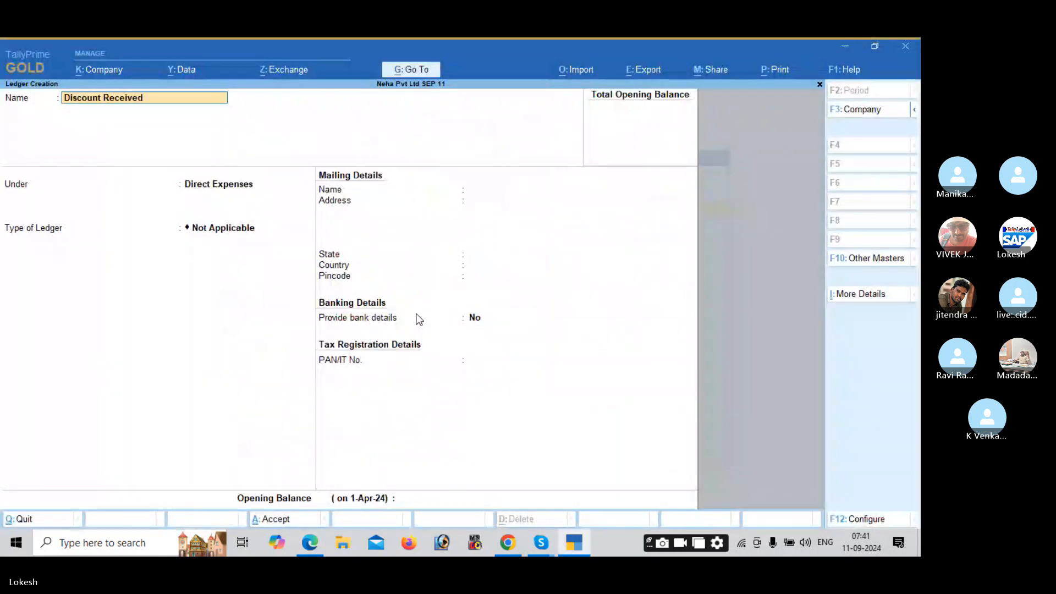
pyautogui.press('Return')
pyautogui.write('Ind')
pyautogui.press('Down')
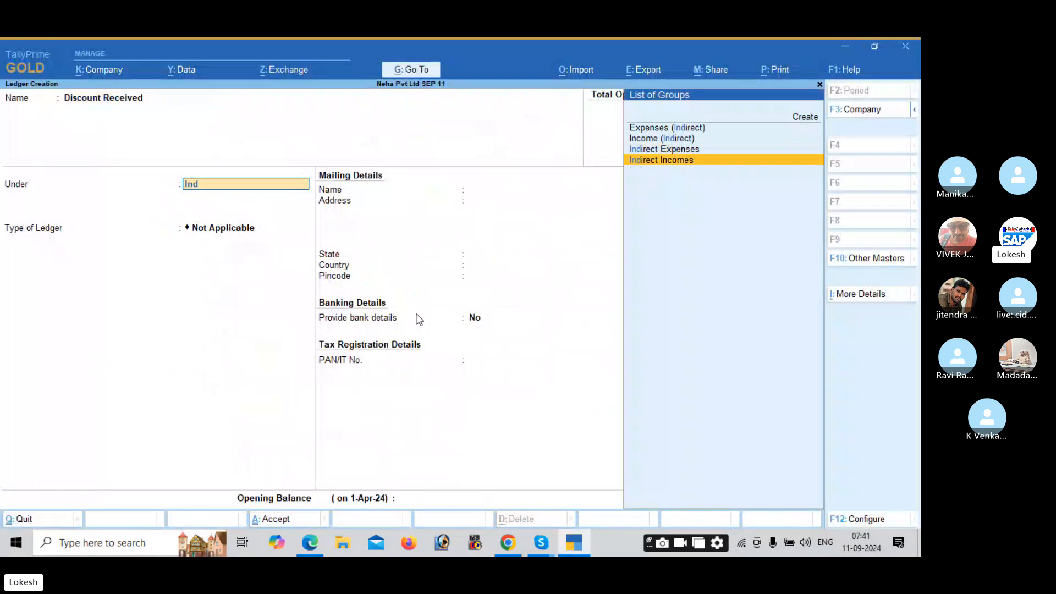
pyautogui.press('Return')
pyautogui.press('Return')
pyautogui.press('Return')
pyautogui.press('Return')
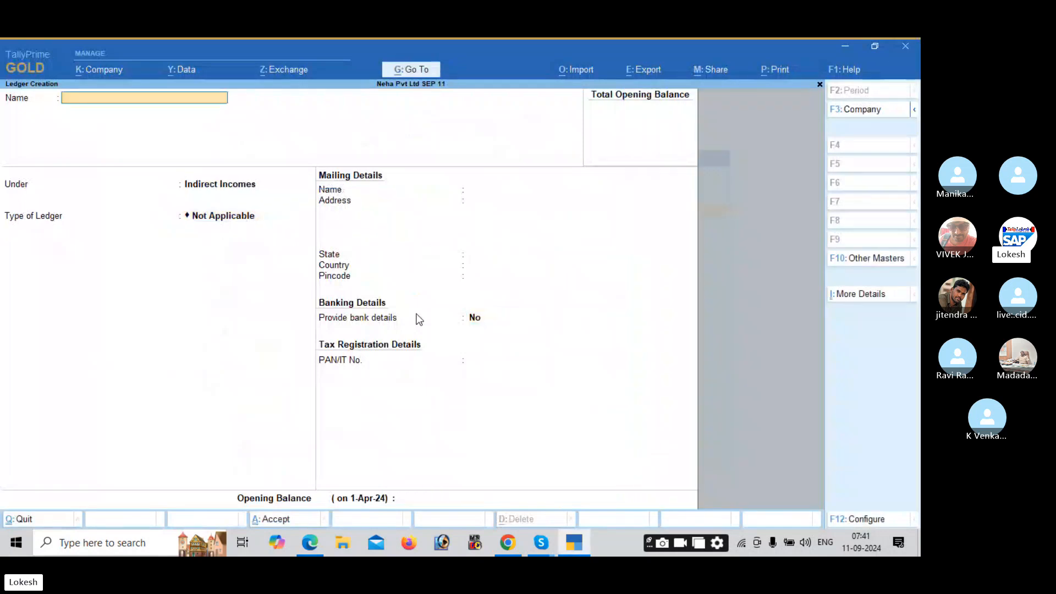
# Step: Create the Transportation Charges Received ledger under Direct Incomes
pyautogui.write('Transport')
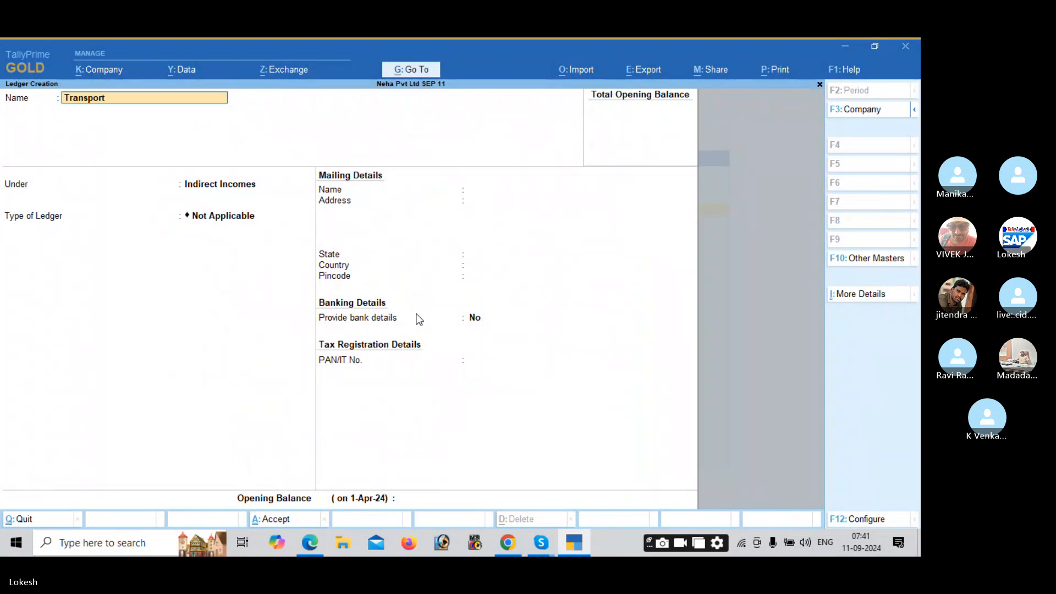
pyautogui.write('ation Charges Receive')
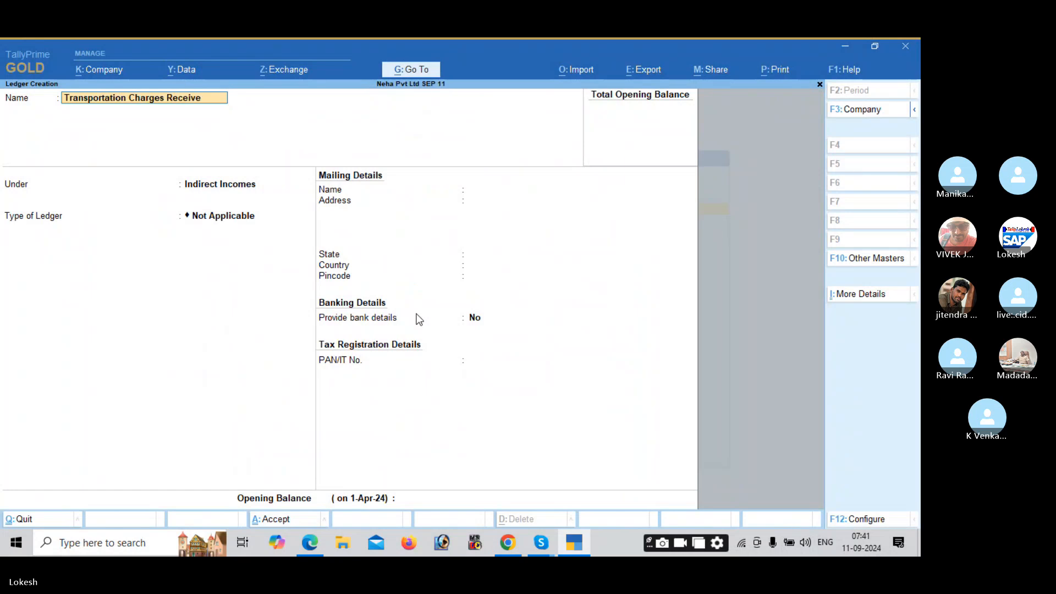
pyautogui.write('d')
pyautogui.press('Return')
pyautogui.write('Dir')
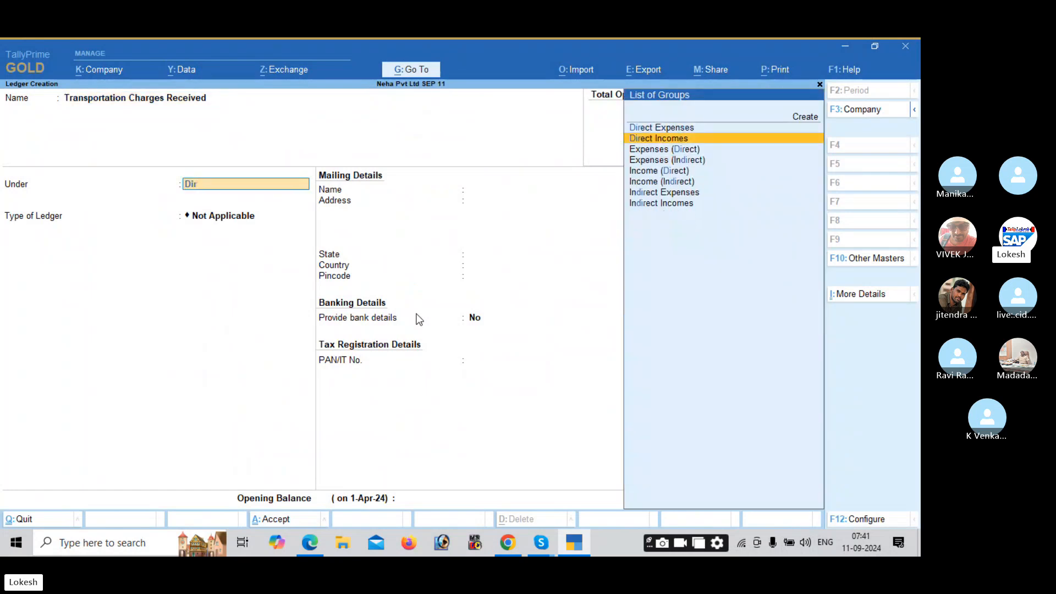
pyautogui.press('Return')
pyautogui.press('Return')
pyautogui.press('Return')
pyautogui.press('Return')
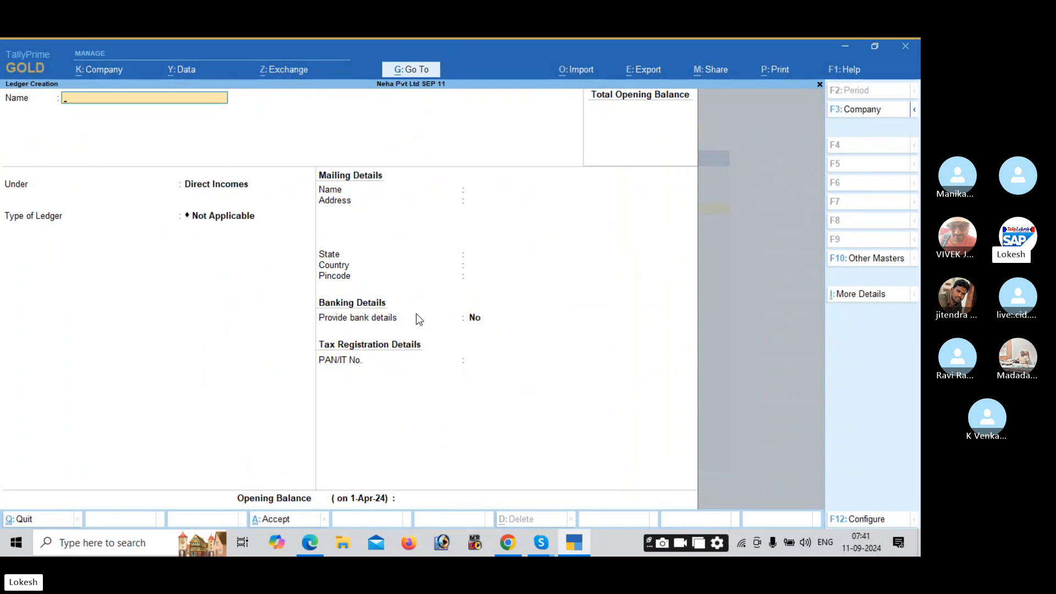
# Step: Create the Purchase Return ledger under Direct Incomes
pyautogui.write('Purchase e')
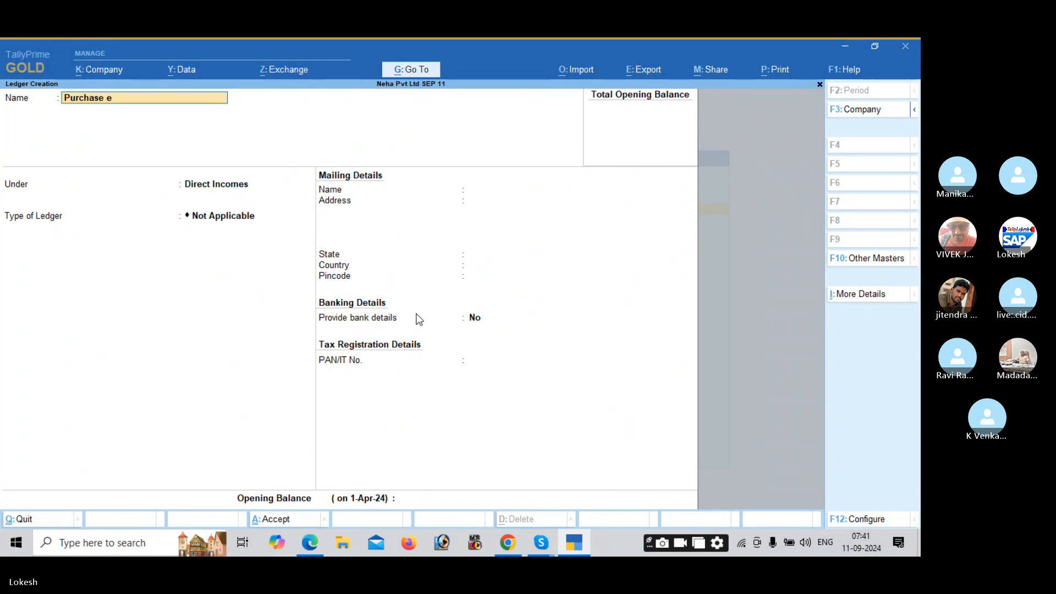
pyautogui.press('BackSpace')
pyautogui.write('Return')
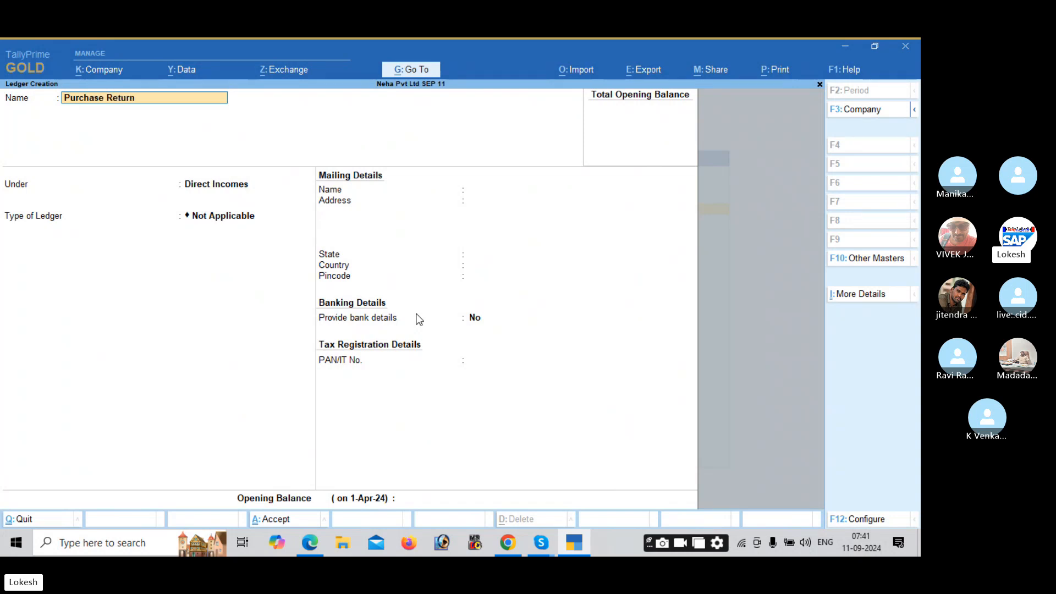
pyautogui.press('Return')
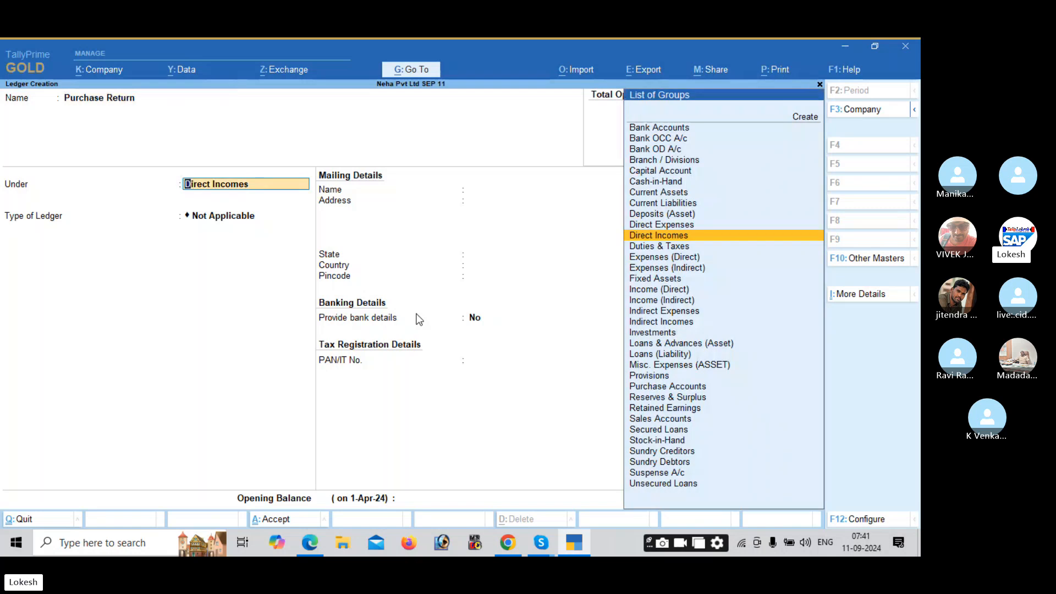
pyautogui.press('Return')
pyautogui.press('Return')
pyautogui.press('Return')
# Step: Create the Sales Return ledger under Direct Expenses
pyautogui.press('Return')
pyautogui.press('Return')
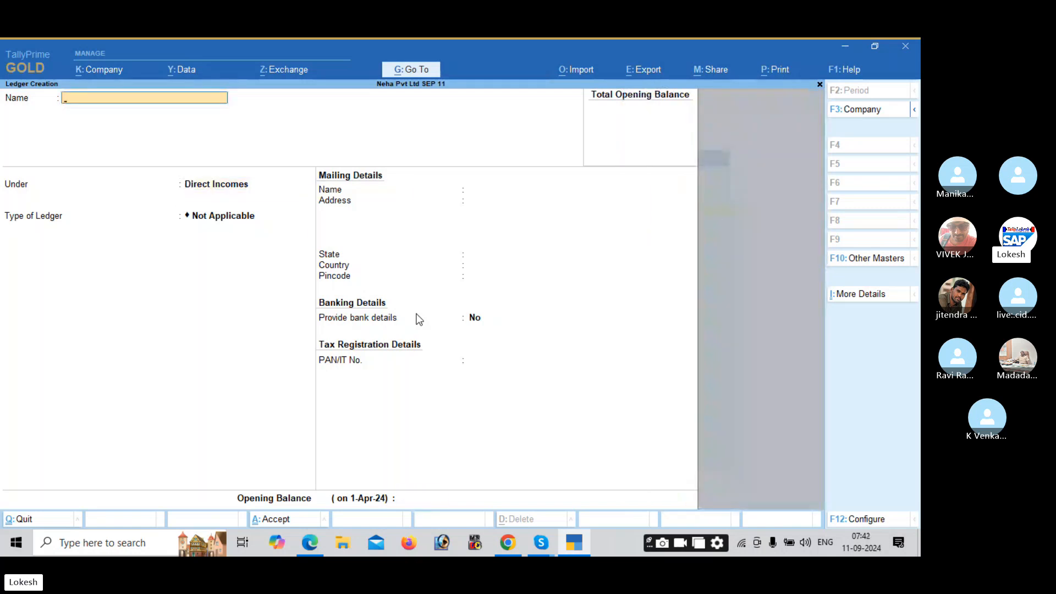
pyautogui.write('Sales Return')
pyautogui.press('Return')
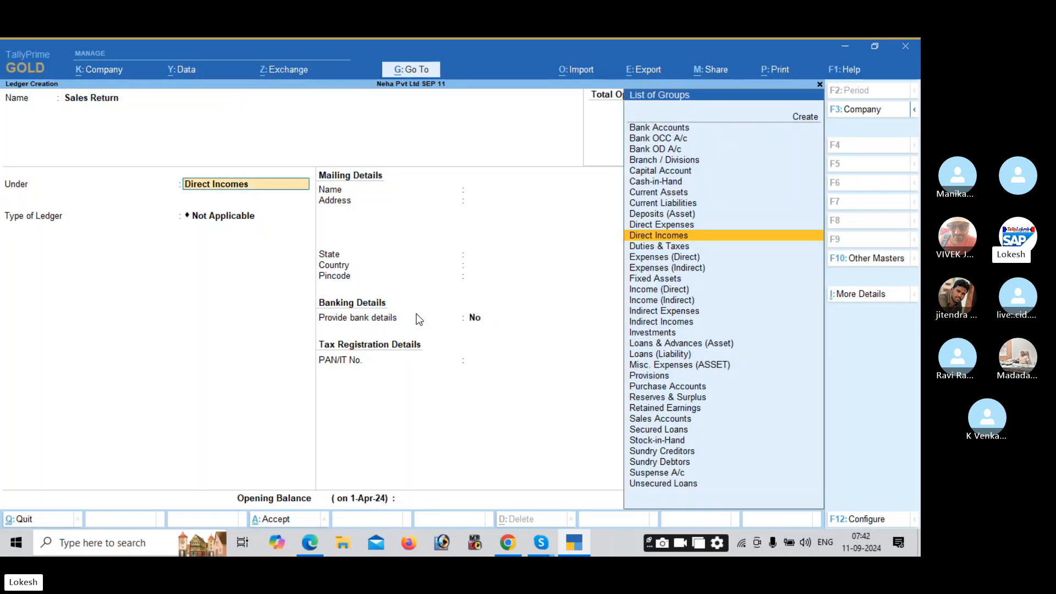
pyautogui.press('Up')
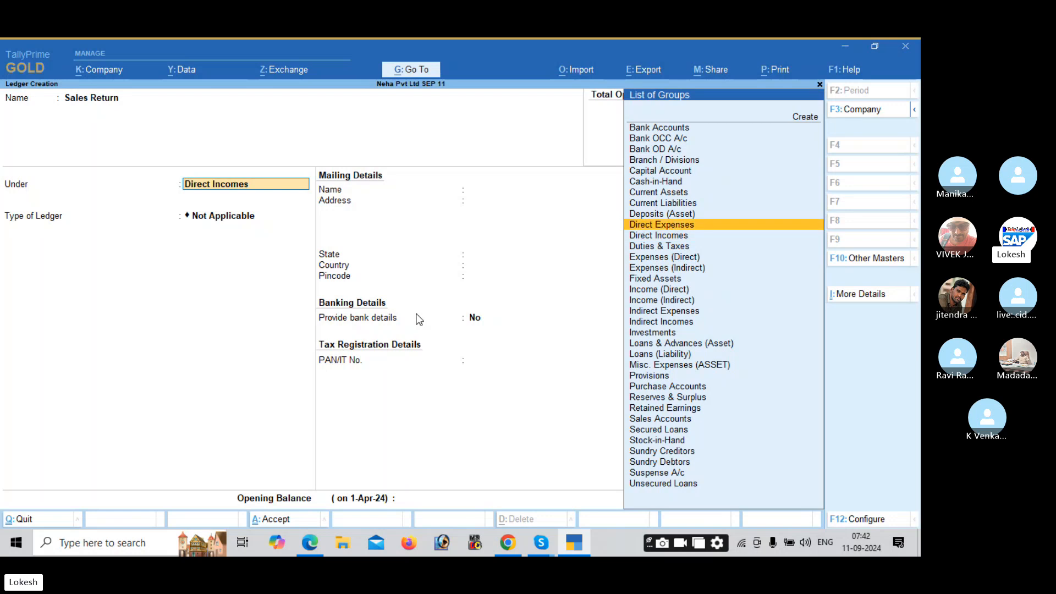
pyautogui.press('Return')
pyautogui.press('Return')
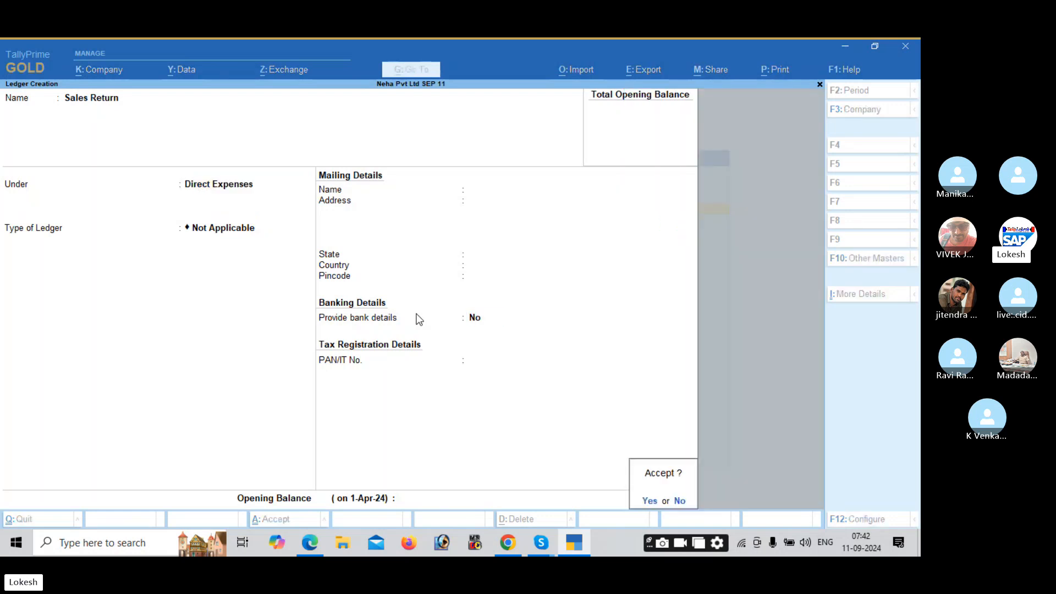
pyautogui.press('Return')
# Step: Create the Depreciation ledger under Duties & Taxes (type Others), then quit ledger creation
pyautogui.write('Deprec')
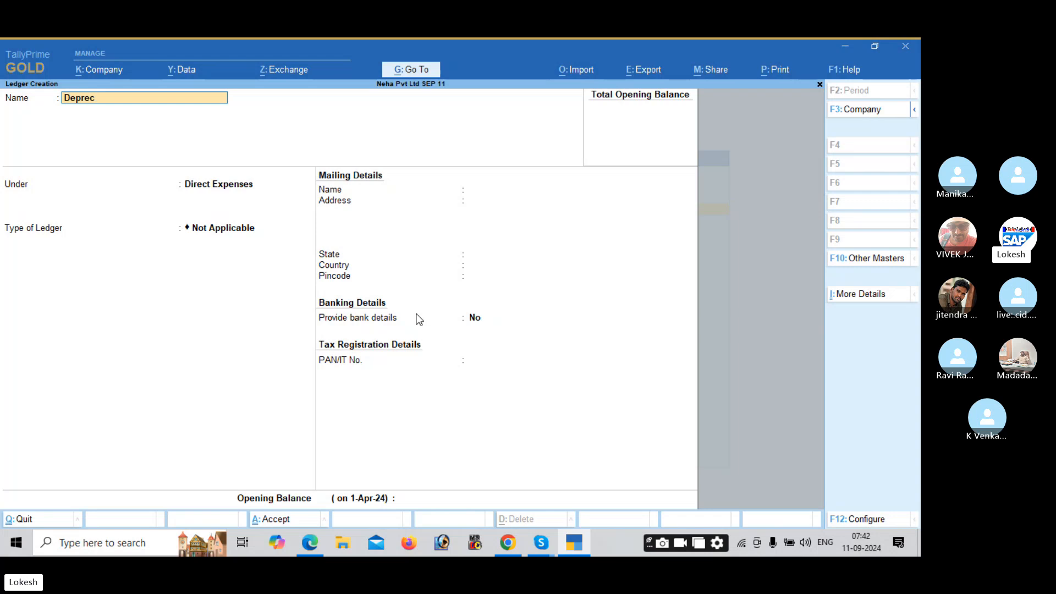
pyautogui.write('iation')
pyautogui.press('Return')
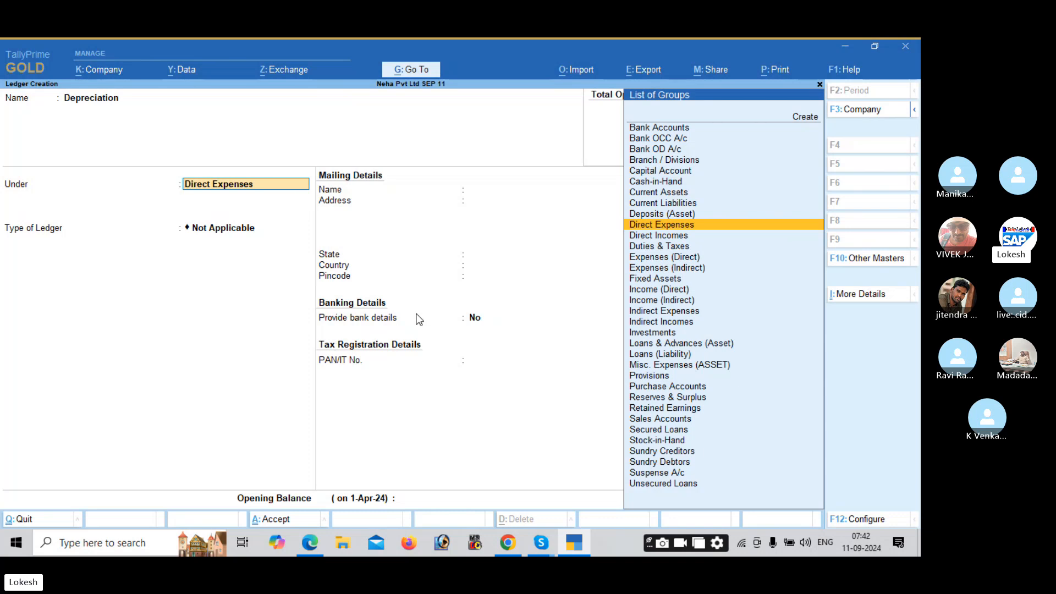
pyautogui.press('Down')
pyautogui.press('Down')
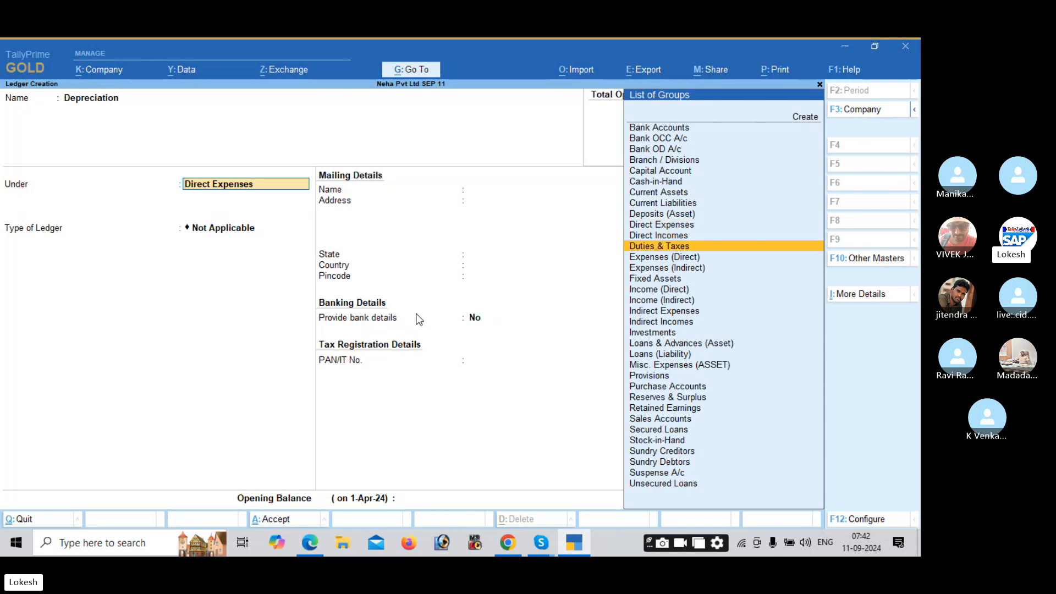
pyautogui.press('Return')
pyautogui.press('Return')
pyautogui.press('Return')
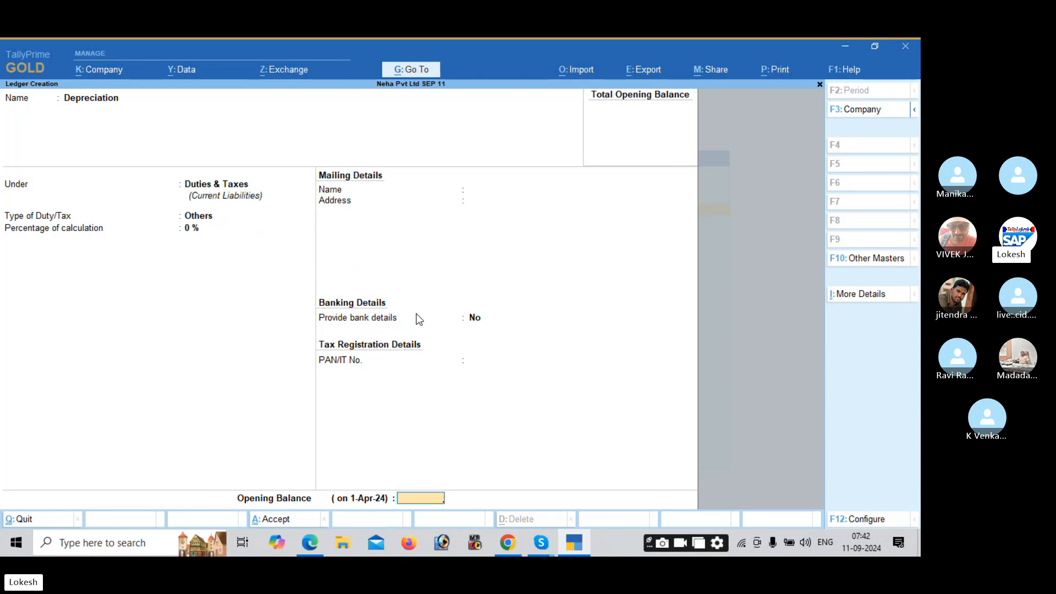
pyautogui.press('Return')
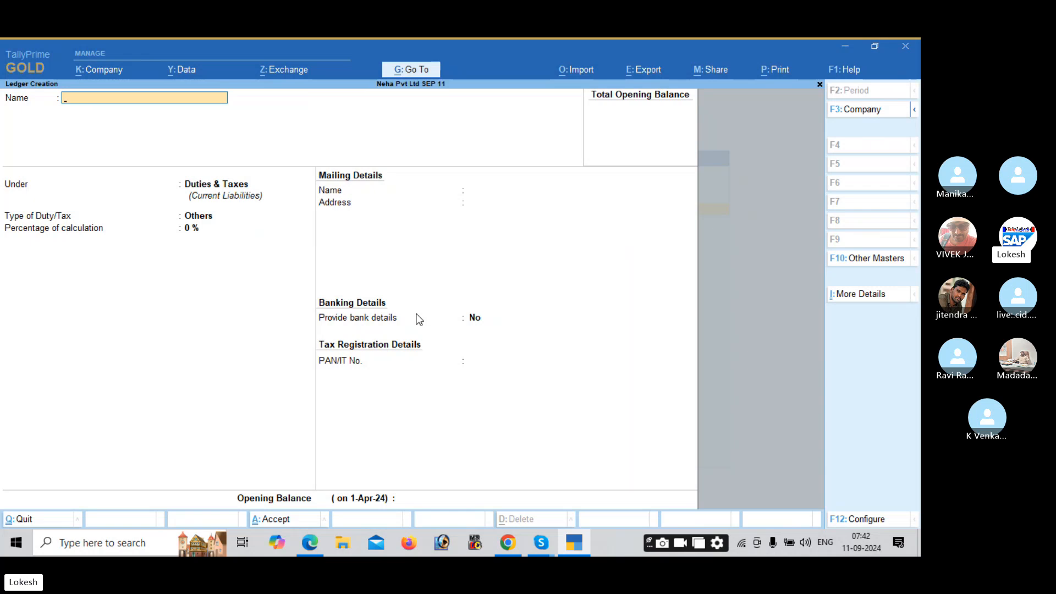
pyautogui.press('Escape')
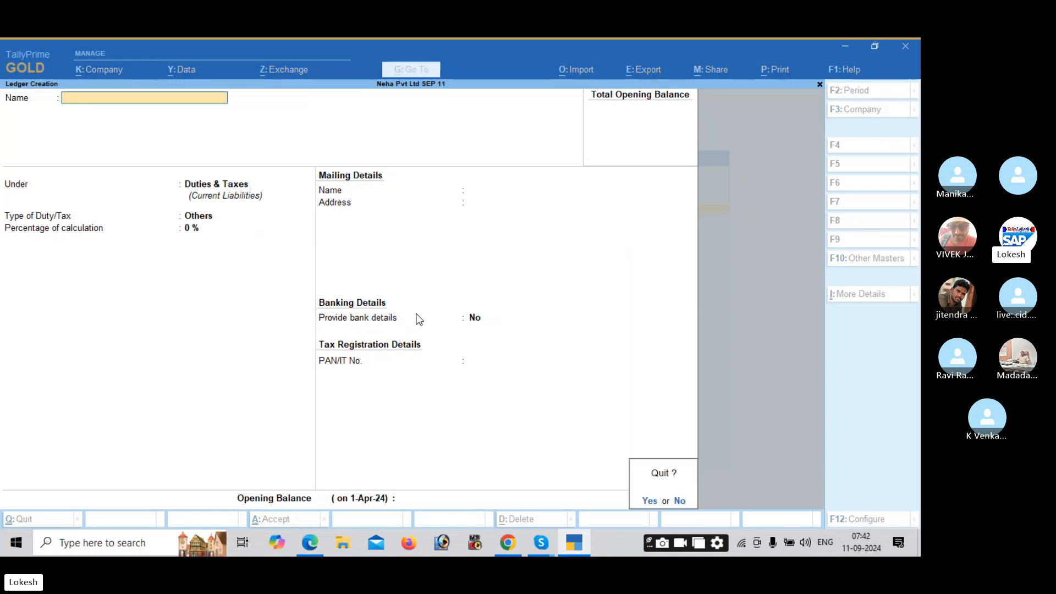
pyautogui.press('y')
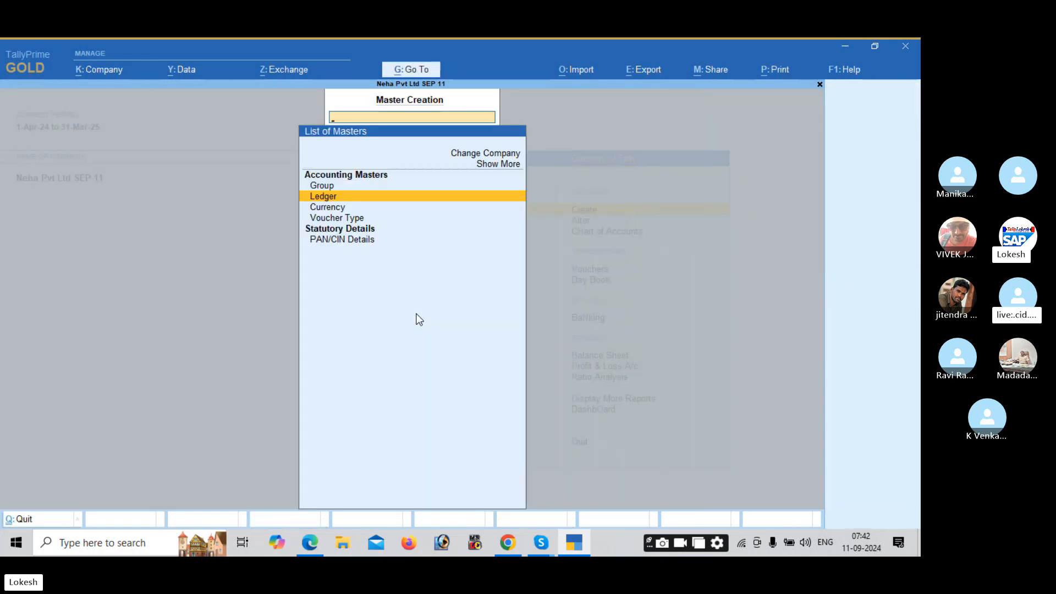
pyautogui.press('Escape')
# Step: Alter the Depreciation ledger's group to Indirect Expenses
pyautogui.press('Down')
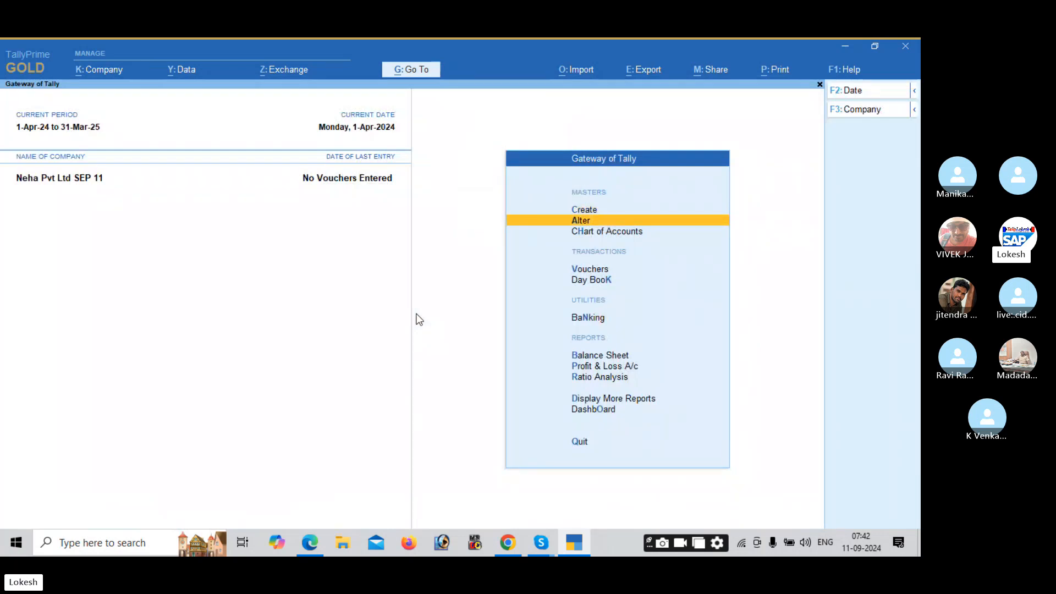
pyautogui.press('Return')
pyautogui.press('Down')
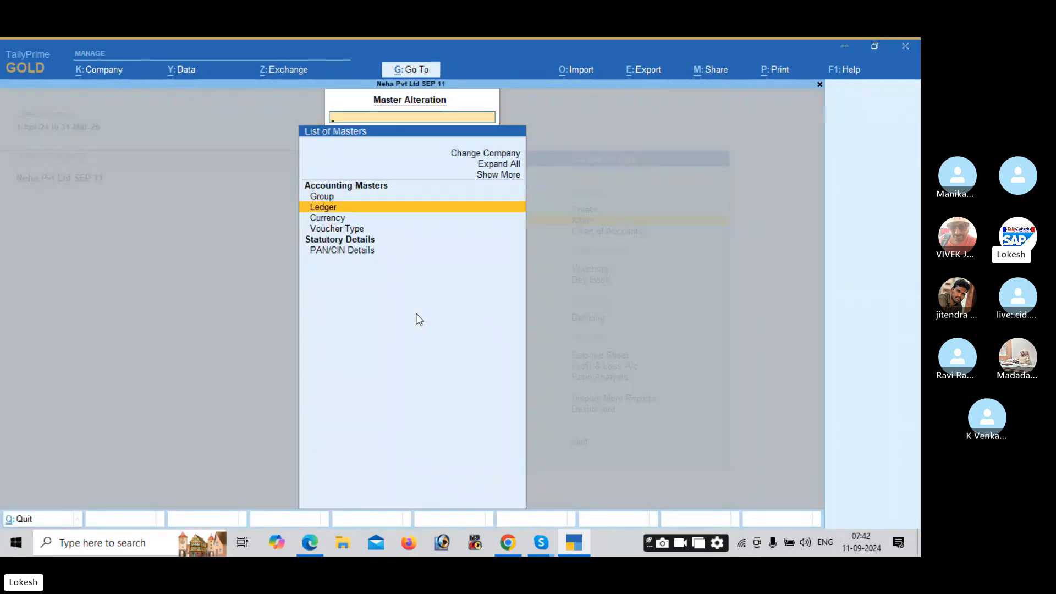
pyautogui.press('Return')
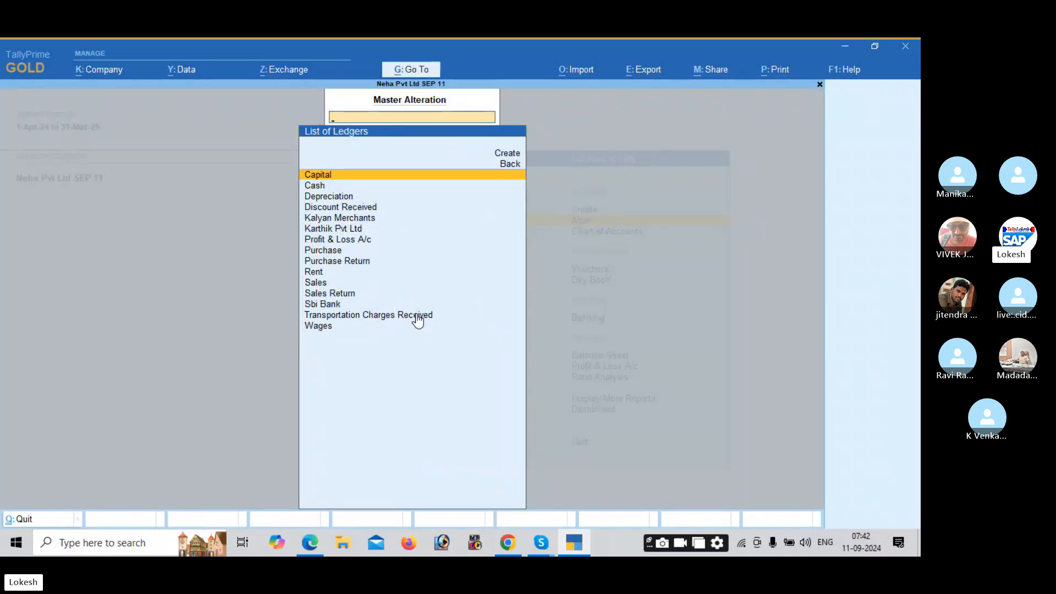
pyautogui.press('Down')
pyautogui.press('Down')
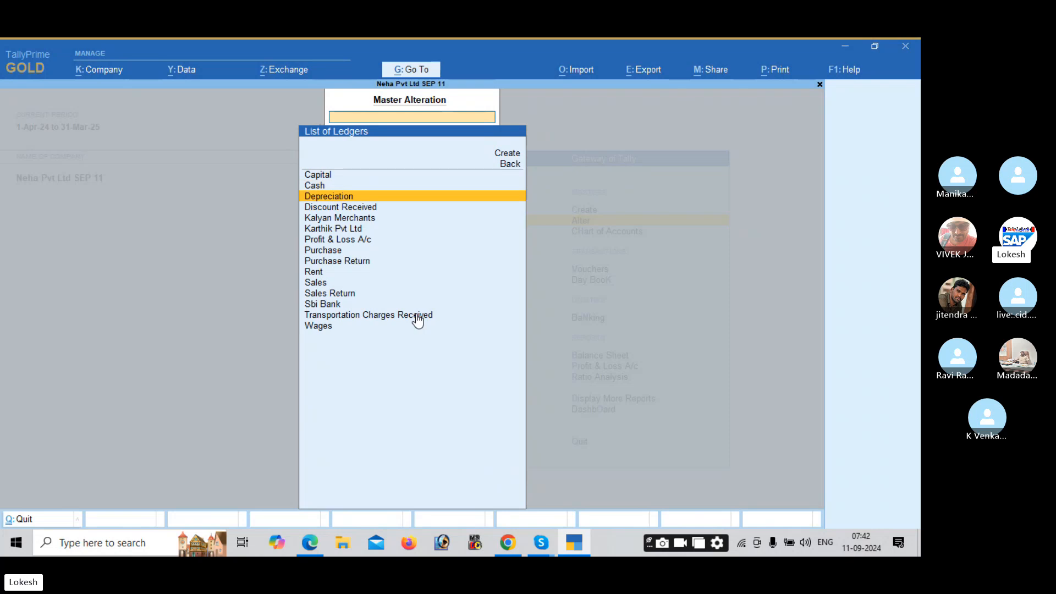
pyautogui.press('Return')
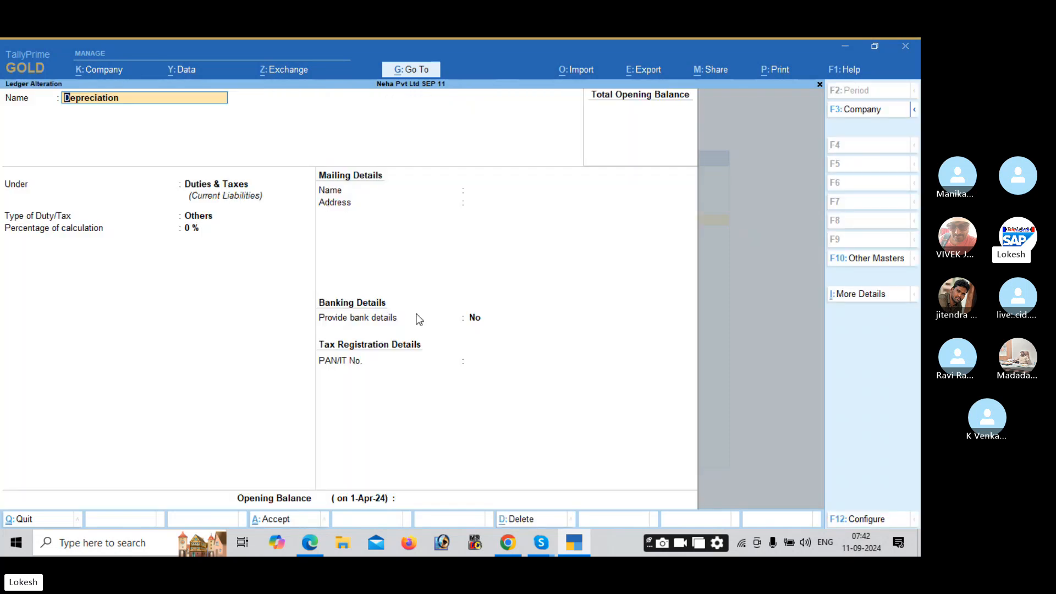
pyautogui.press('Return')
pyautogui.write('ind')
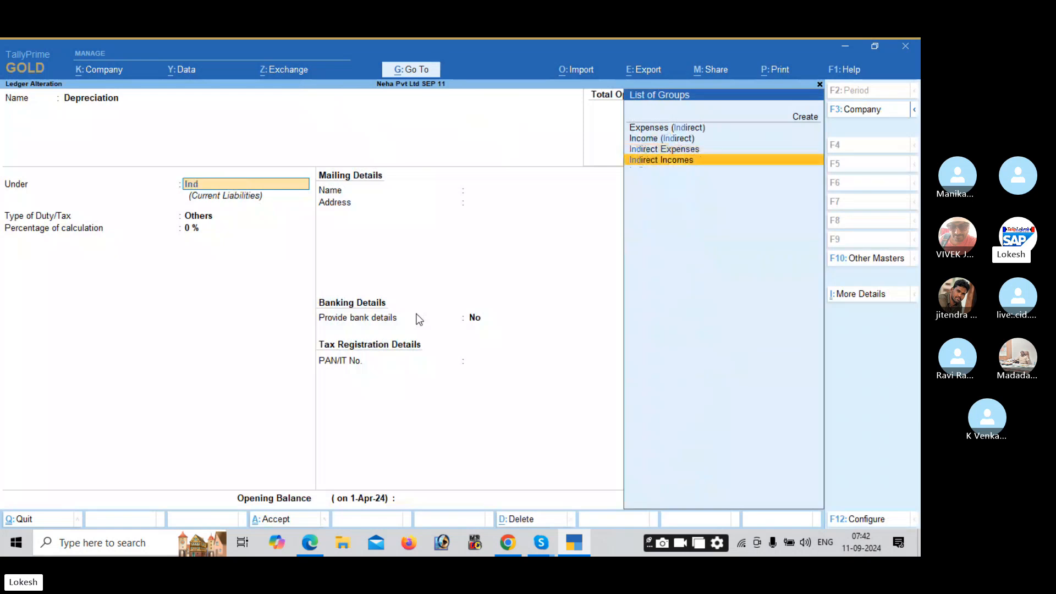
pyautogui.press('Return')
# Step: Open the Purchase Return ledger and edit its group, entering 'pur'
pyautogui.press('Return')
pyautogui.press('Return')
pyautogui.press('Down')
pyautogui.press('Down')
pyautogui.press('Down')
pyautogui.press('Down')
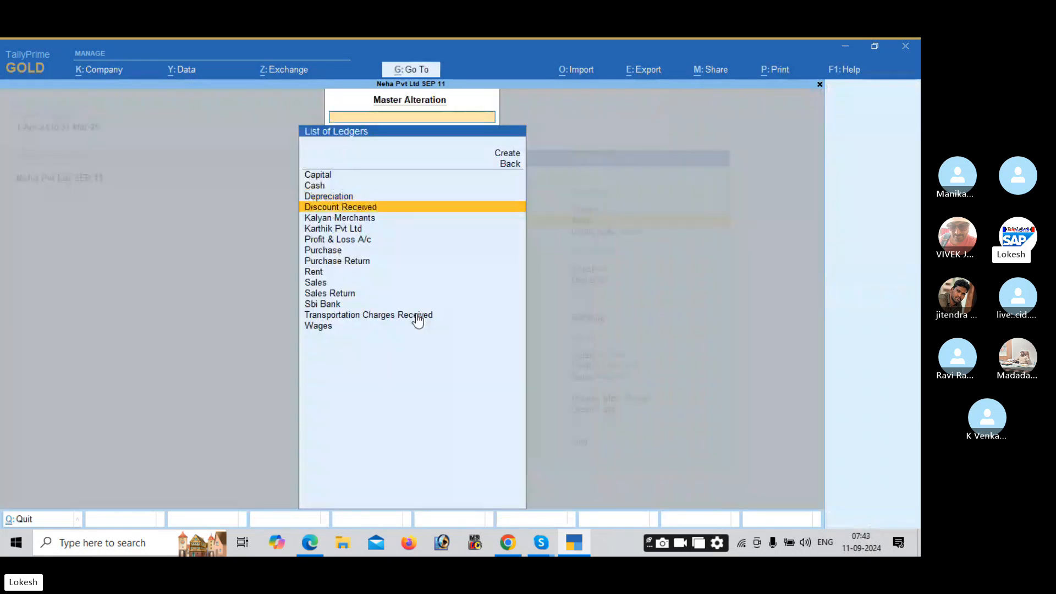
pyautogui.press('Down')
pyautogui.press('Down')
pyautogui.press('Return')
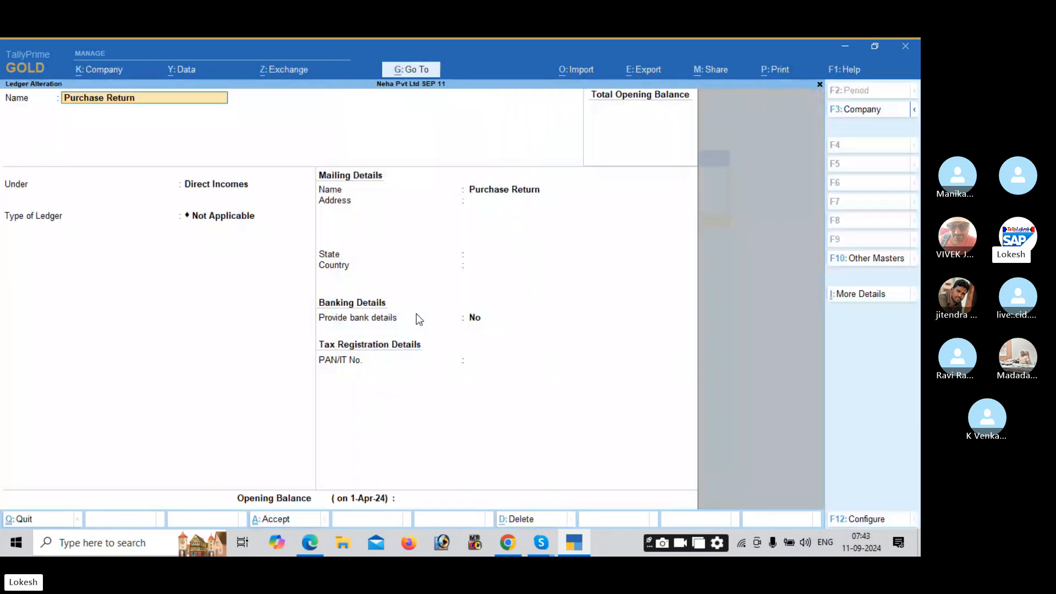
pyautogui.press('Return')
pyautogui.write('pur')
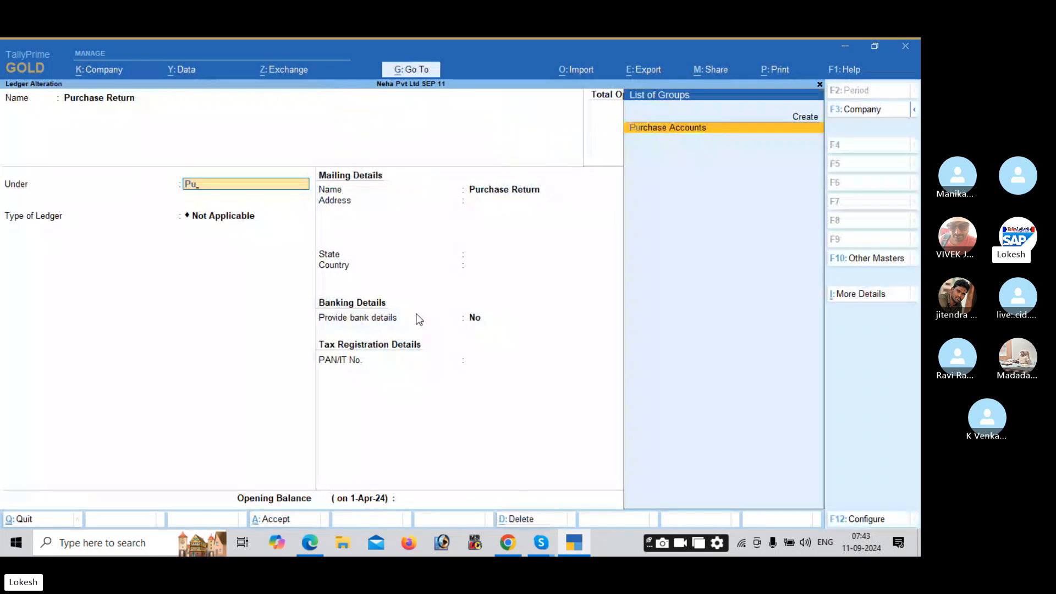
pyautogui.press('Return')
pyautogui.press('Return')
pyautogui.press('Return')
pyautogui.press('Return')
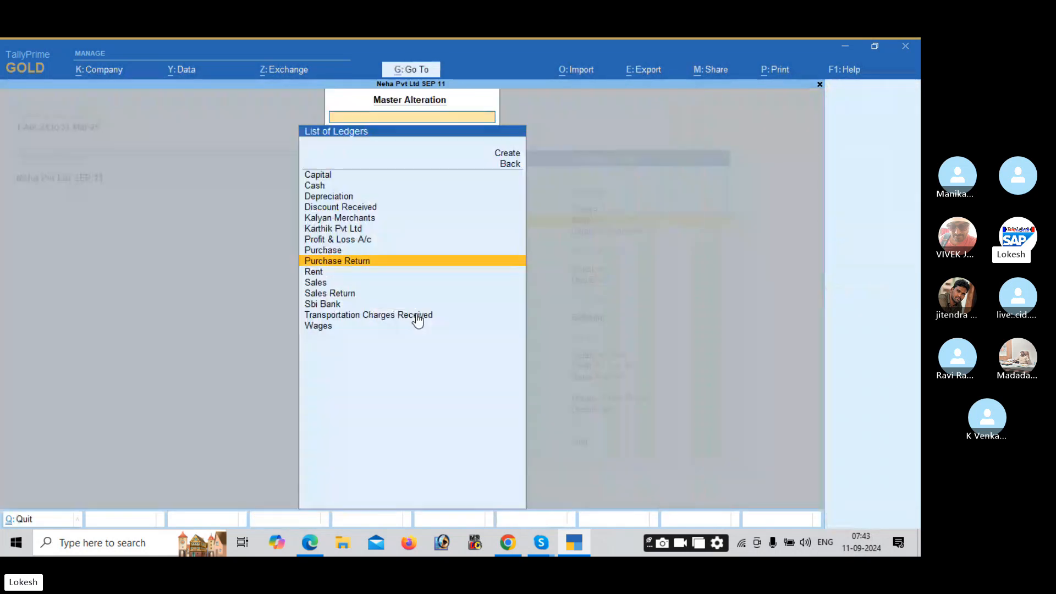
# Step: Move Sales Return under Sales Accounts and go back to the Gateway of Tally
pyautogui.press('Down')
pyautogui.press('Down')
pyautogui.press('Down')
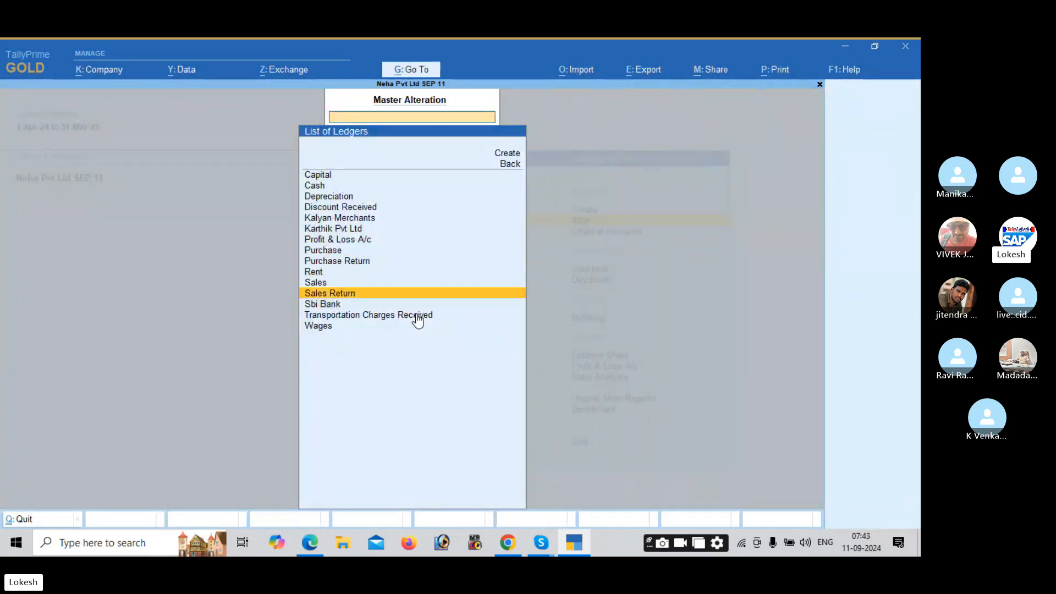
pyautogui.press('Return')
pyautogui.press('Return')
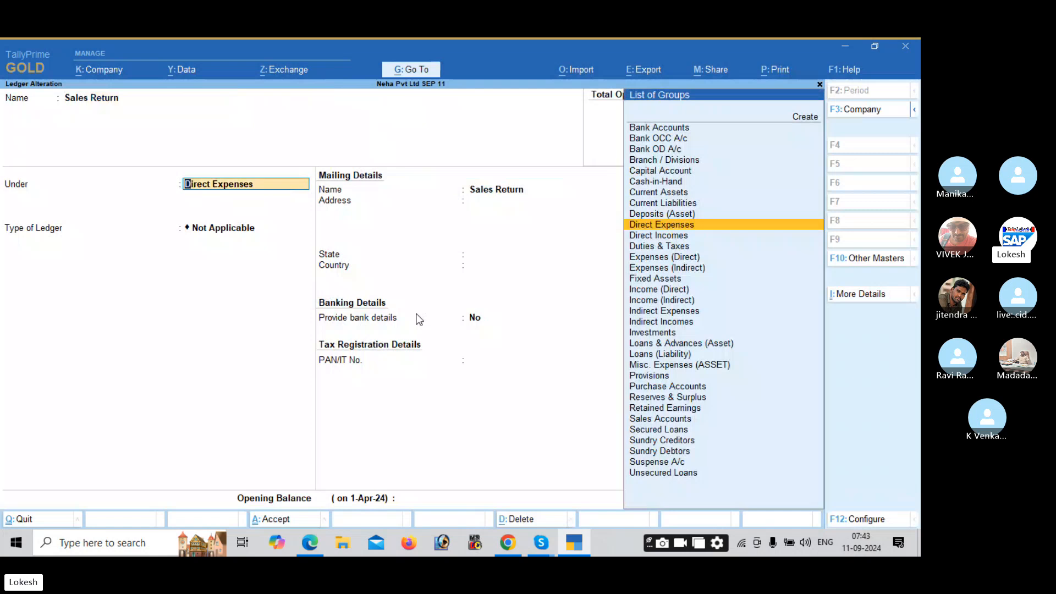
pyautogui.write('sa')
pyautogui.press('Return')
pyautogui.press('Return')
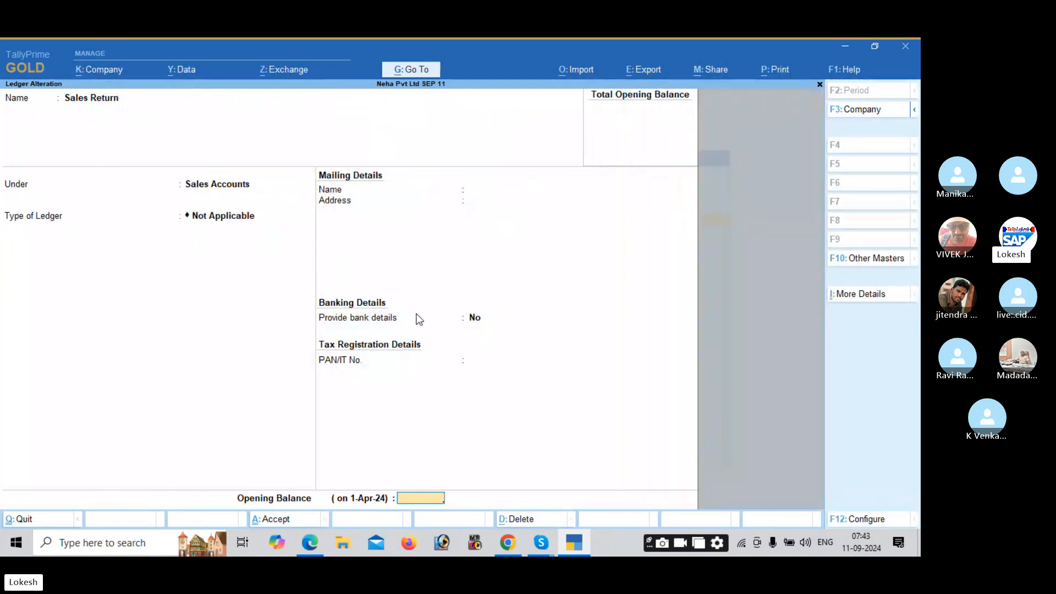
pyautogui.press('Return')
pyautogui.press('Return')
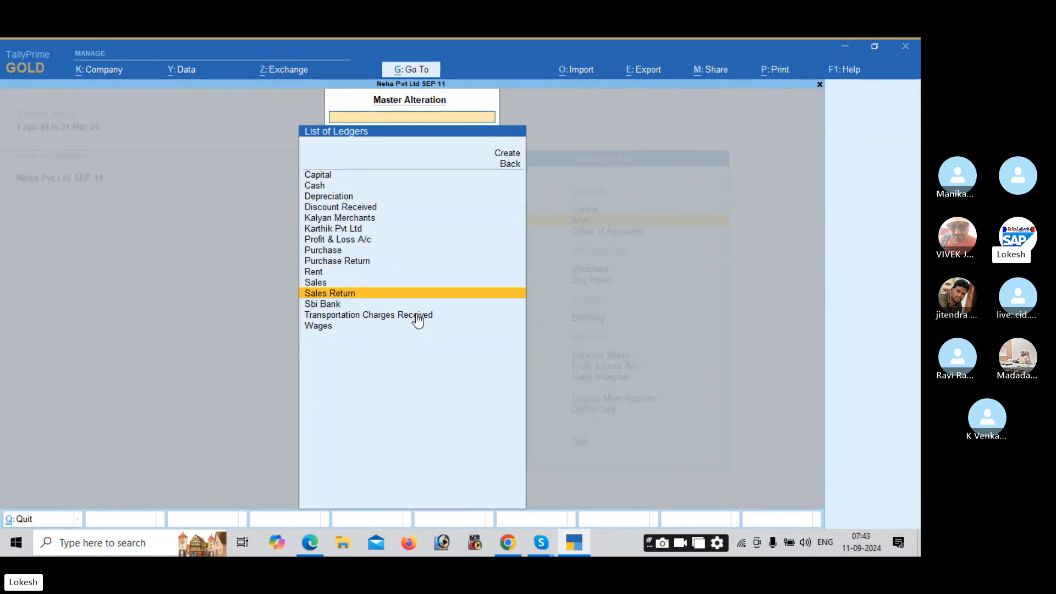
pyautogui.press('BackSpace')
pyautogui.press('Escape')
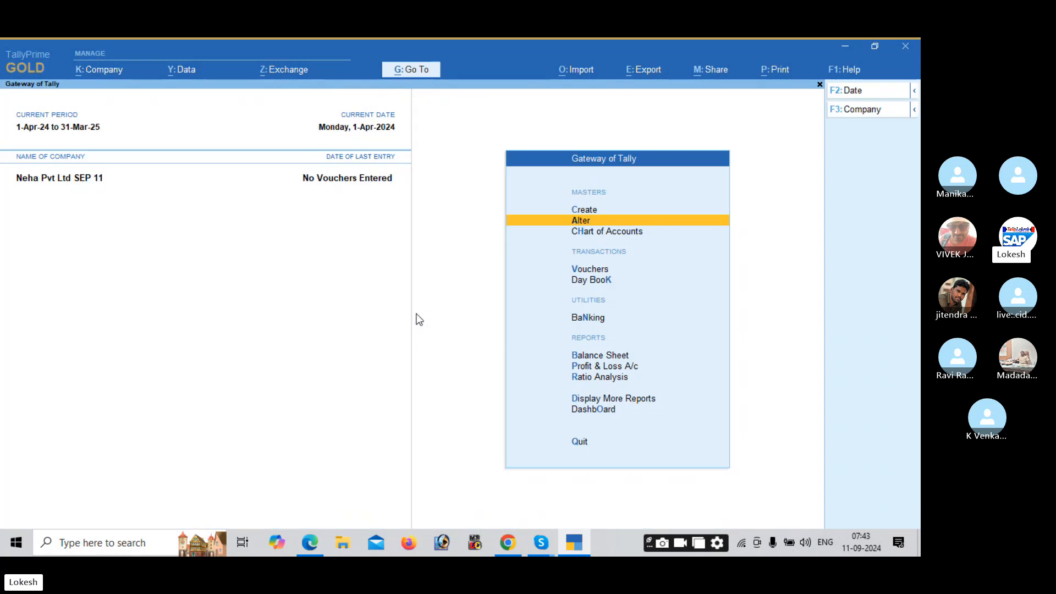
# Step: Switch the Payment voucher to single entry mode, then back to double entry
pyautogui.press('Down')
pyautogui.press('Down')
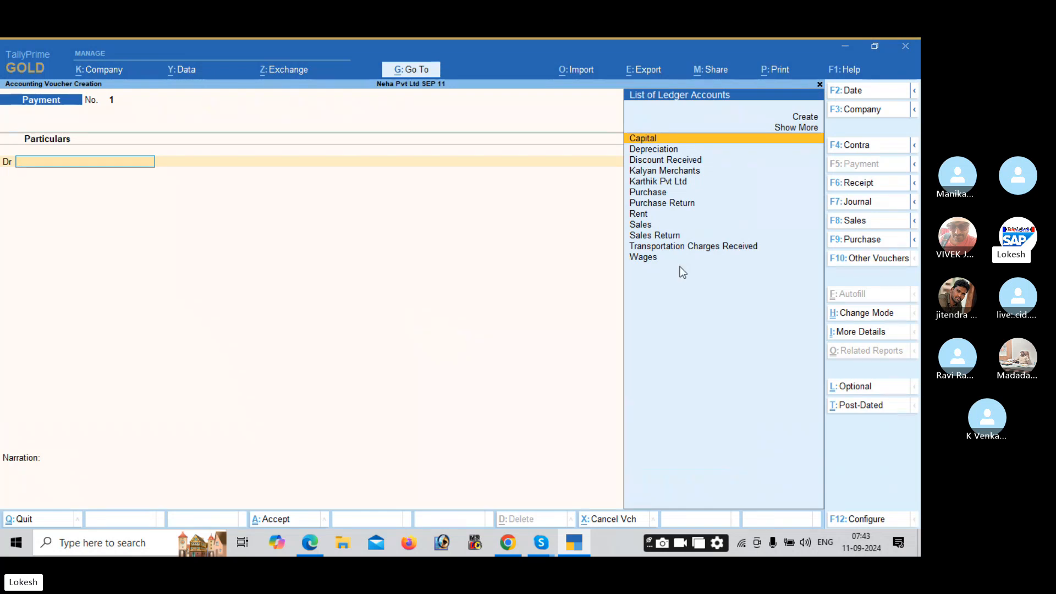
pyautogui.click(861, 319)
pyautogui.press('Down')
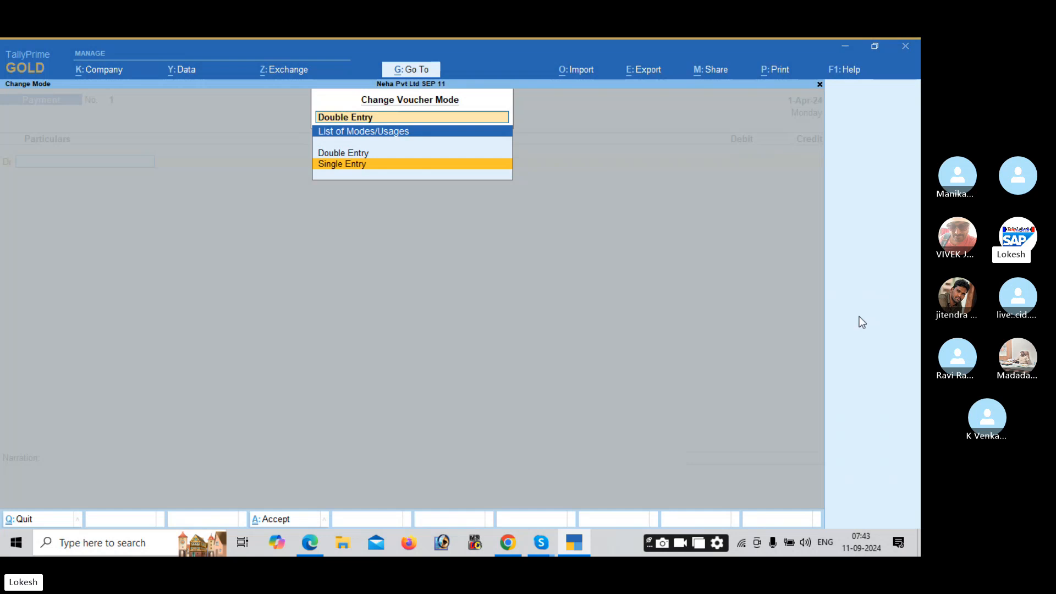
pyautogui.press('Return')
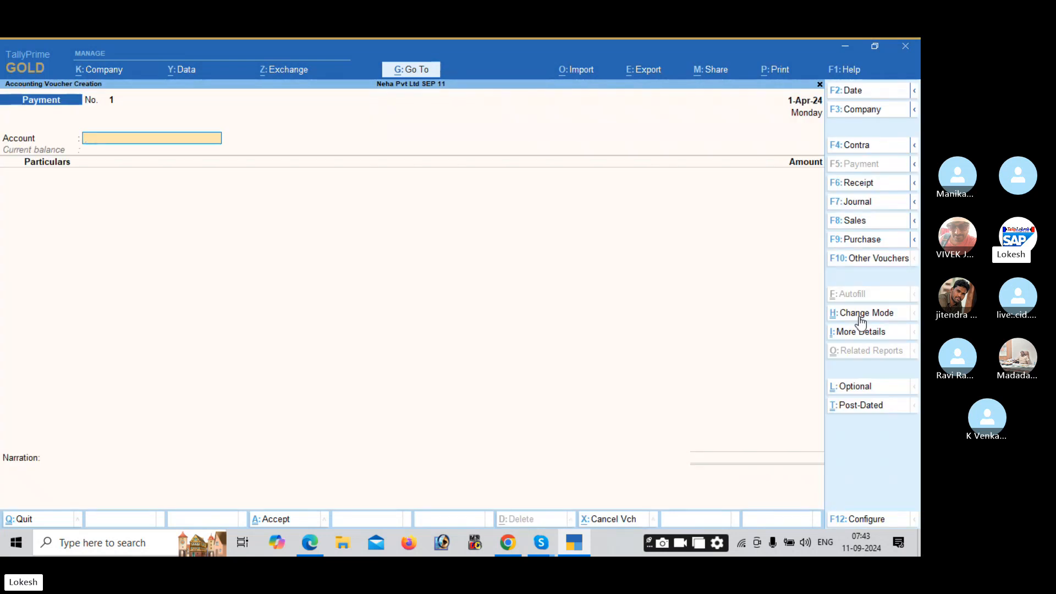
pyautogui.click(861, 322)
pyautogui.press('Up')
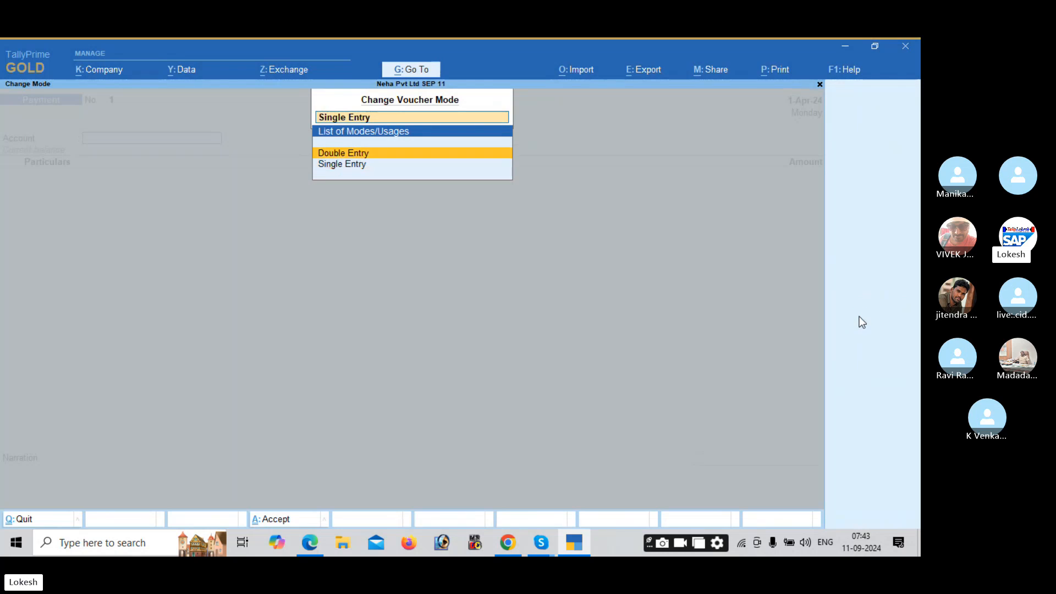
pyautogui.press('Return')
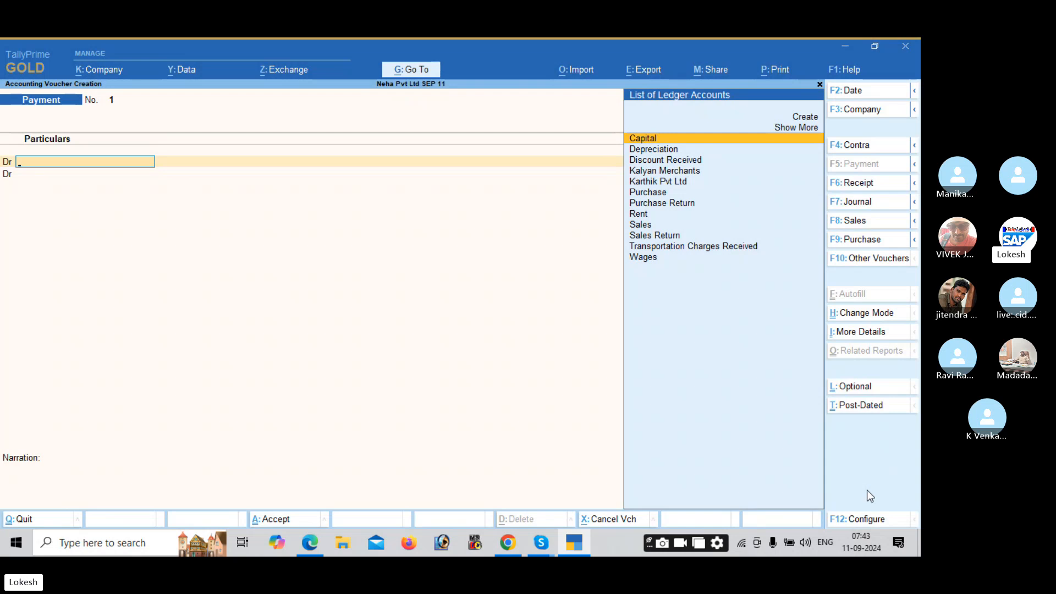
# Step: Set the Cr/Dr labels option to No, then back to Yes
pyautogui.click(866, 519)
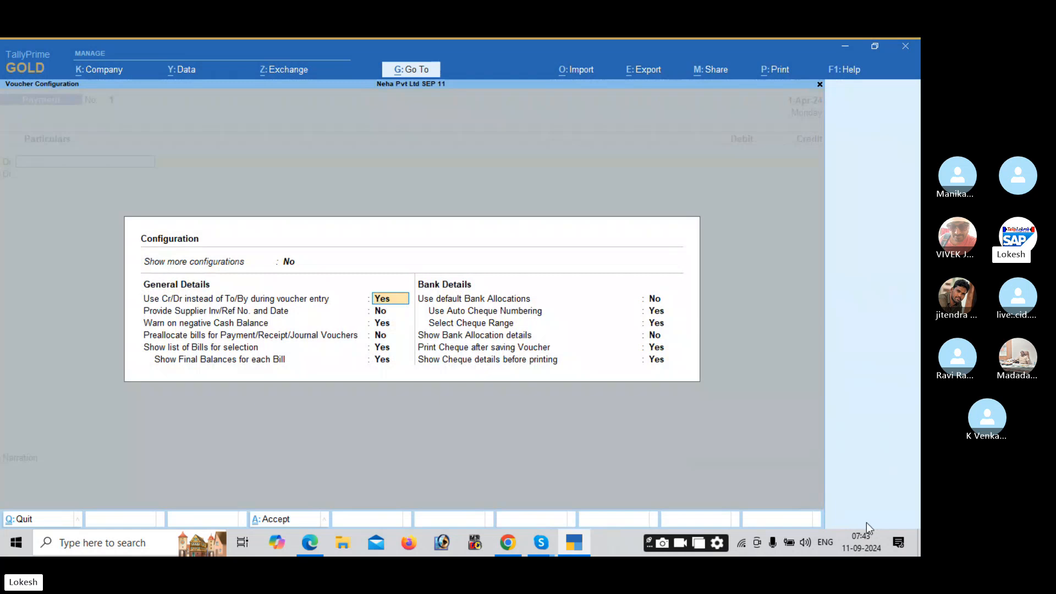
pyautogui.press('n')
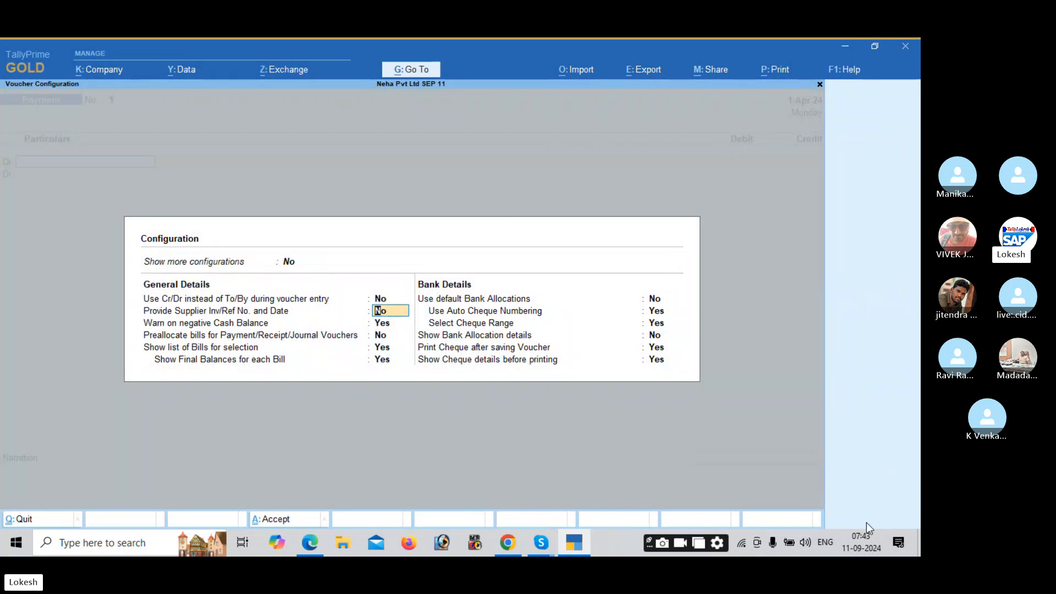
pyautogui.hotkey('ctrl', 'a')
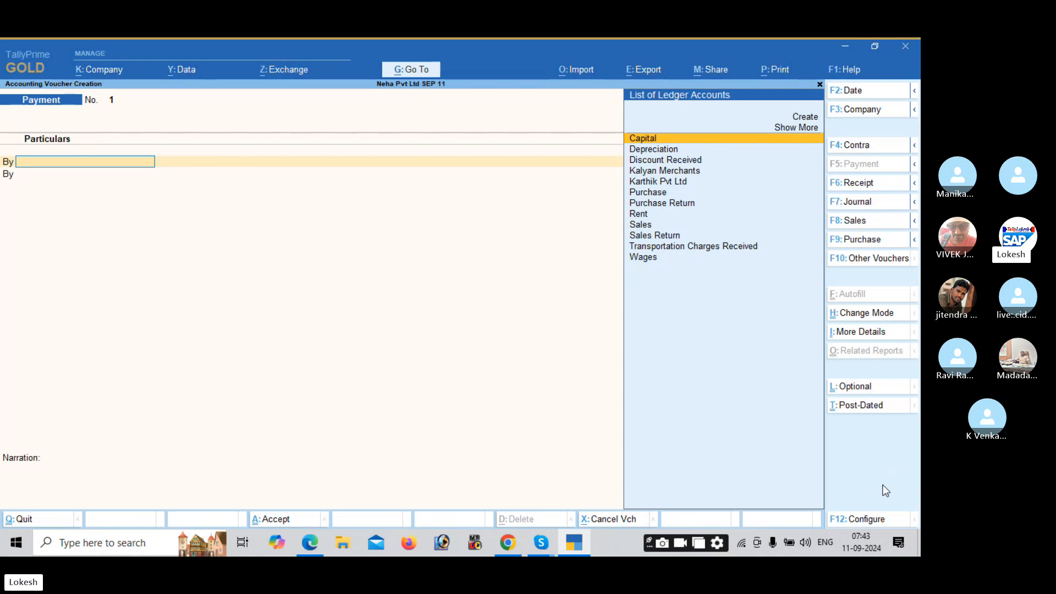
pyautogui.click(883, 519)
pyautogui.write('y')
pyautogui.press('Return')
pyautogui.press('Return')
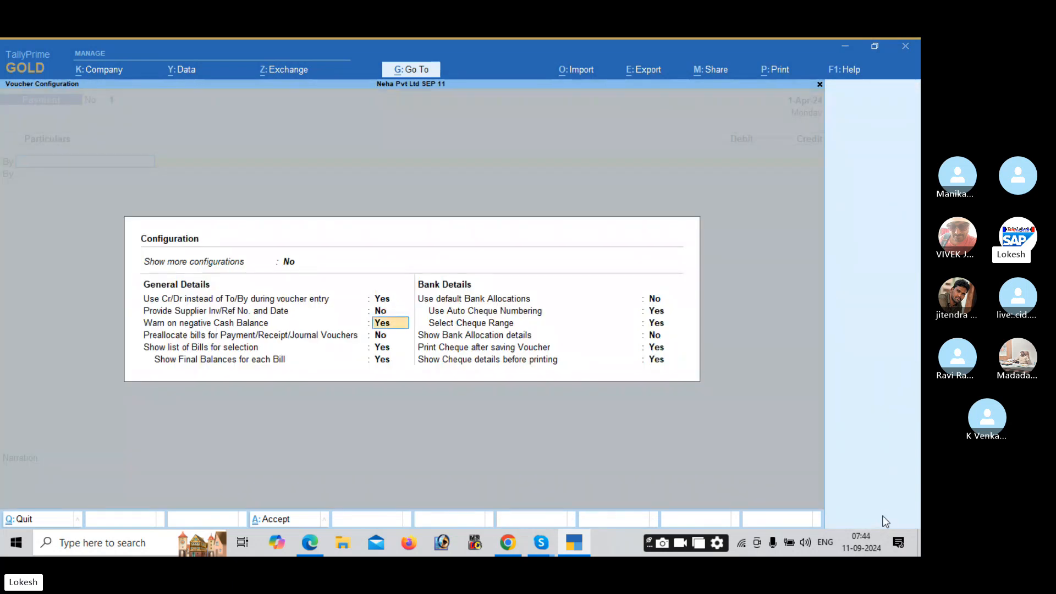
pyautogui.press('Return')
pyautogui.press('Return')
pyautogui.press('Return')
pyautogui.press('Return')
pyautogui.press('Return')
pyautogui.press('Return')
pyautogui.press('Return')
pyautogui.press('Return')
pyautogui.press('Return')
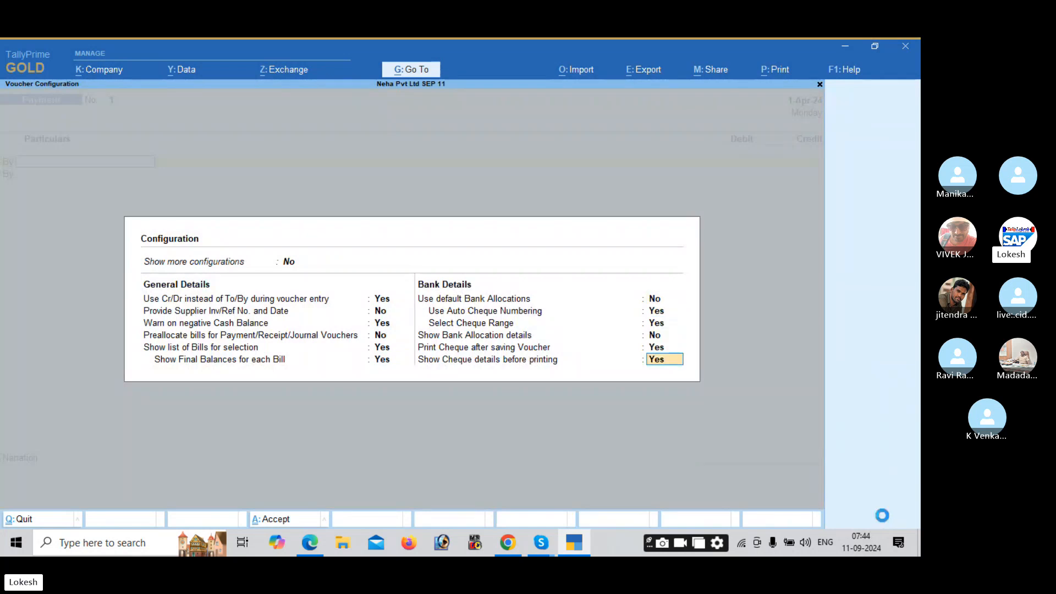
pyautogui.press('Return')
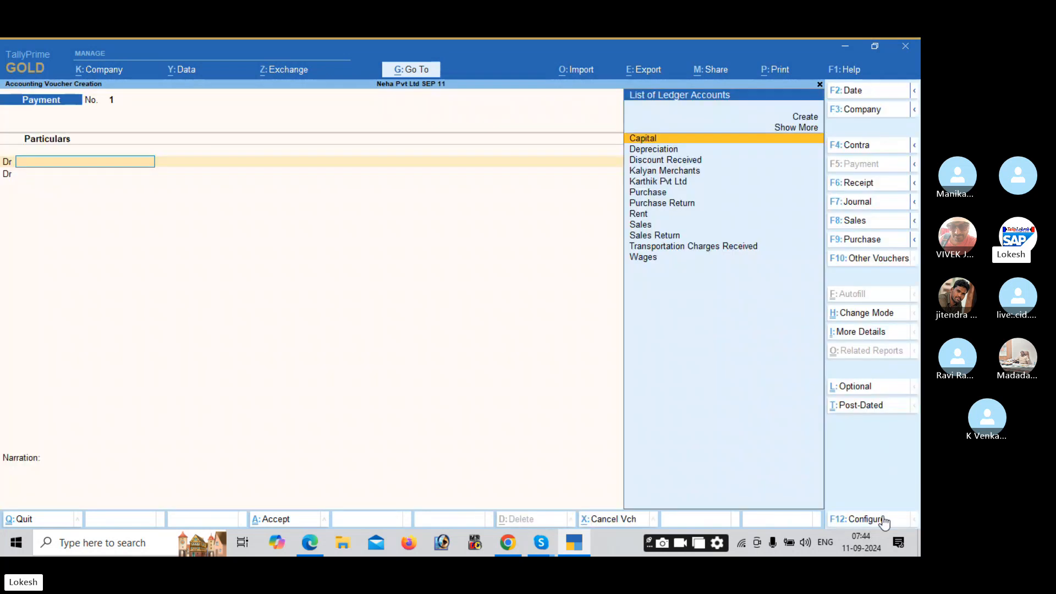
pyautogui.press('alt')
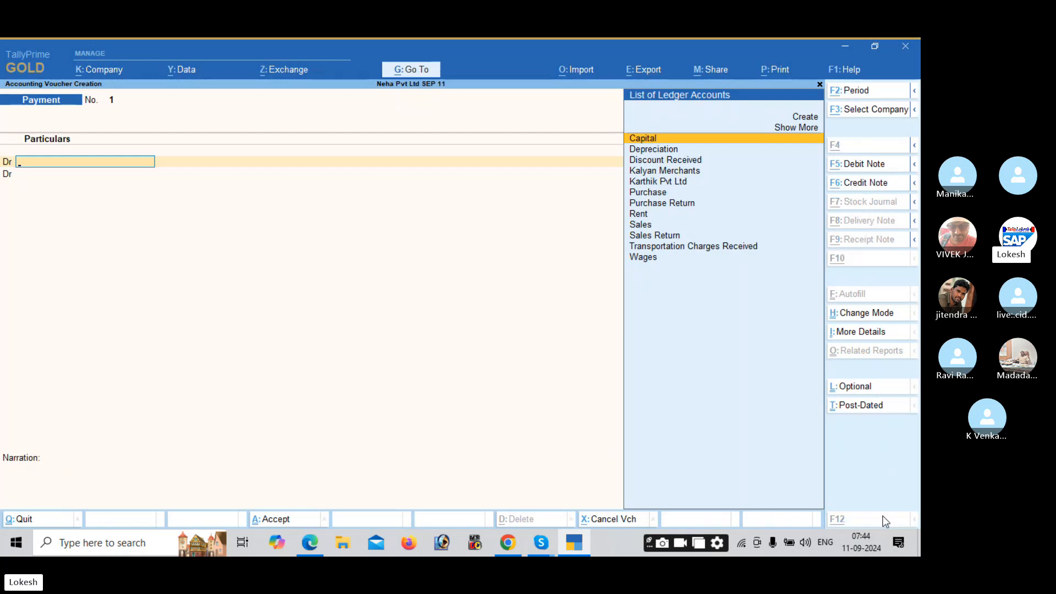
pyautogui.hotkey('alt', 'Tab')
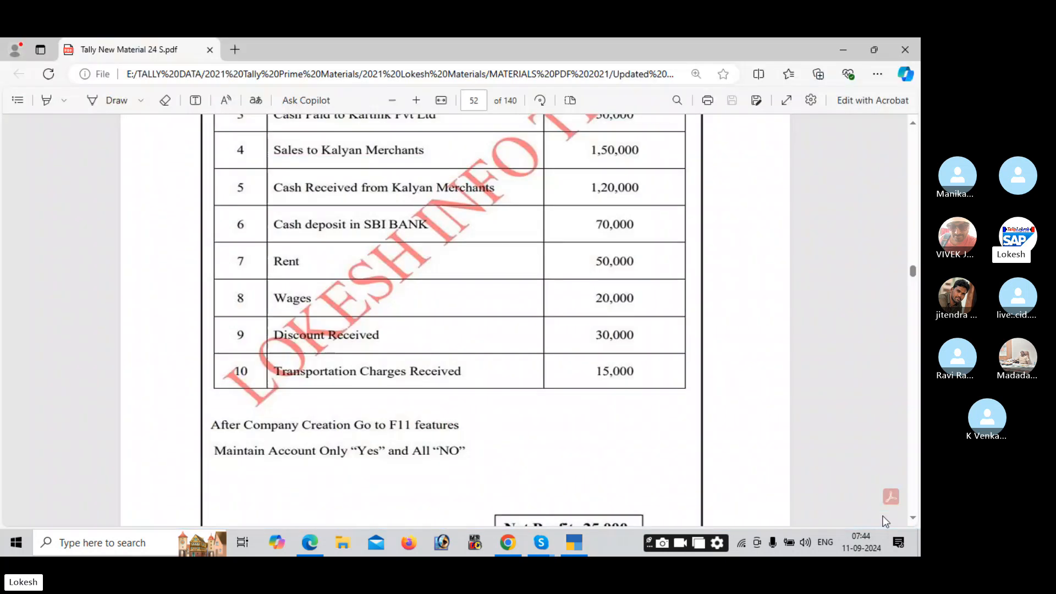
pyautogui.scroll(1, 885, 522)
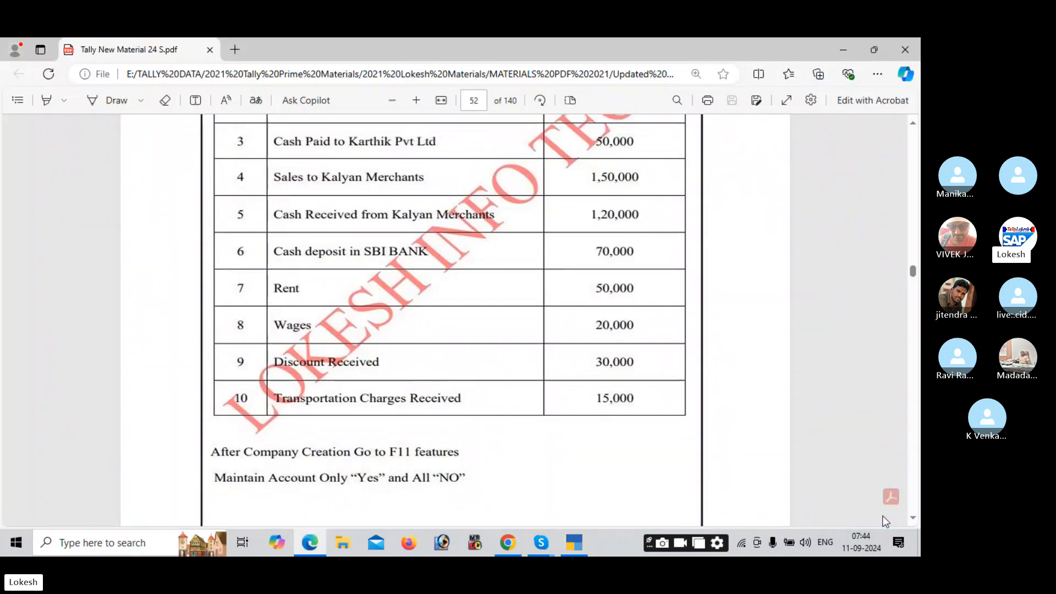
pyautogui.scroll(5, 886, 521)
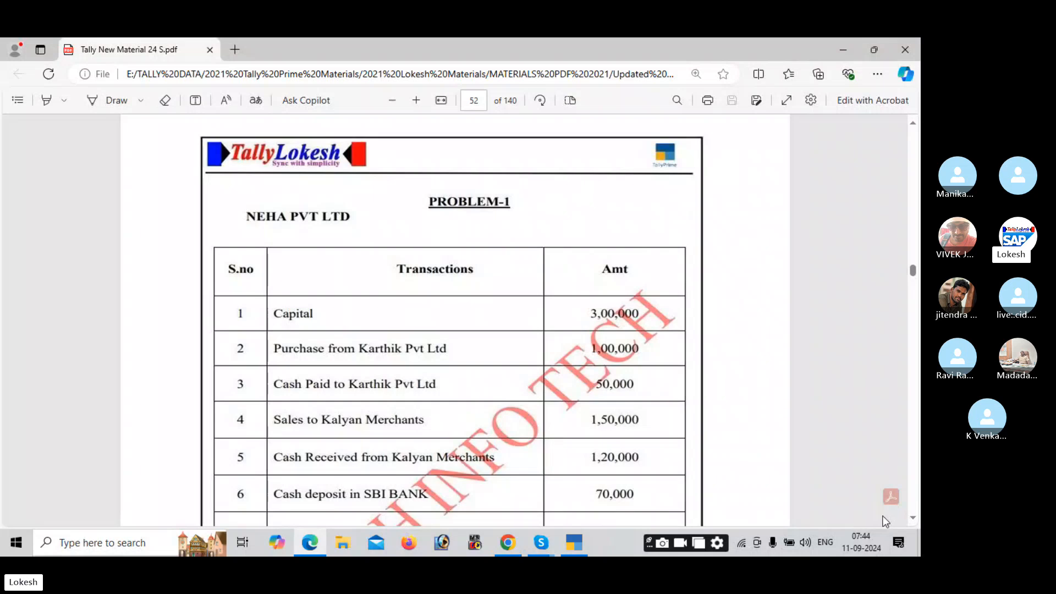
pyautogui.hotkey('alt', 'Tab')
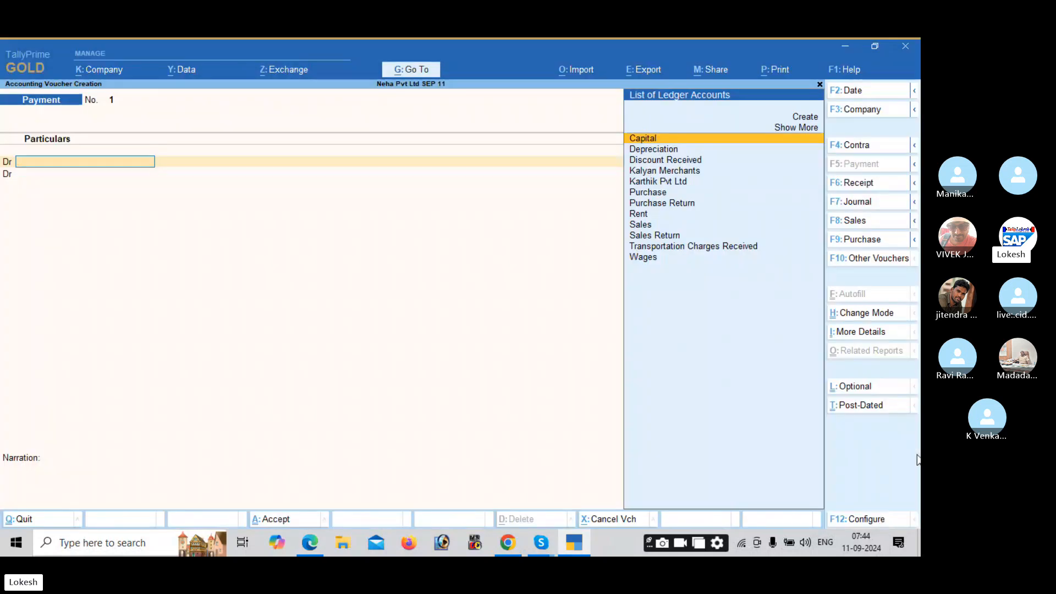
# Step: Switch to a Receipt voucher, credit Capital 300000 and debit Cash 300000, skipping narration
pyautogui.click(869, 186)
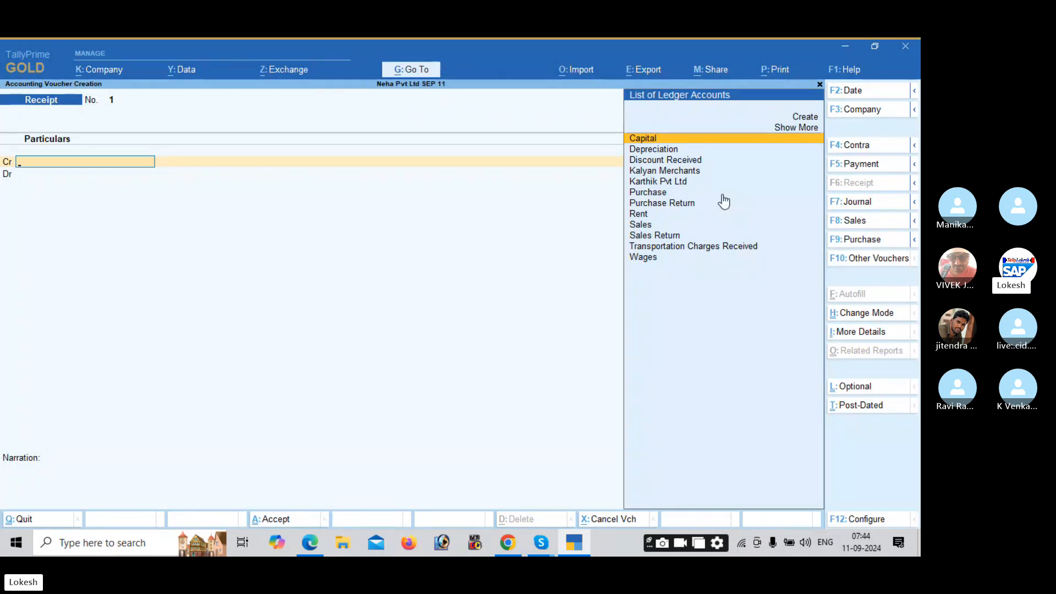
pyautogui.press('Return')
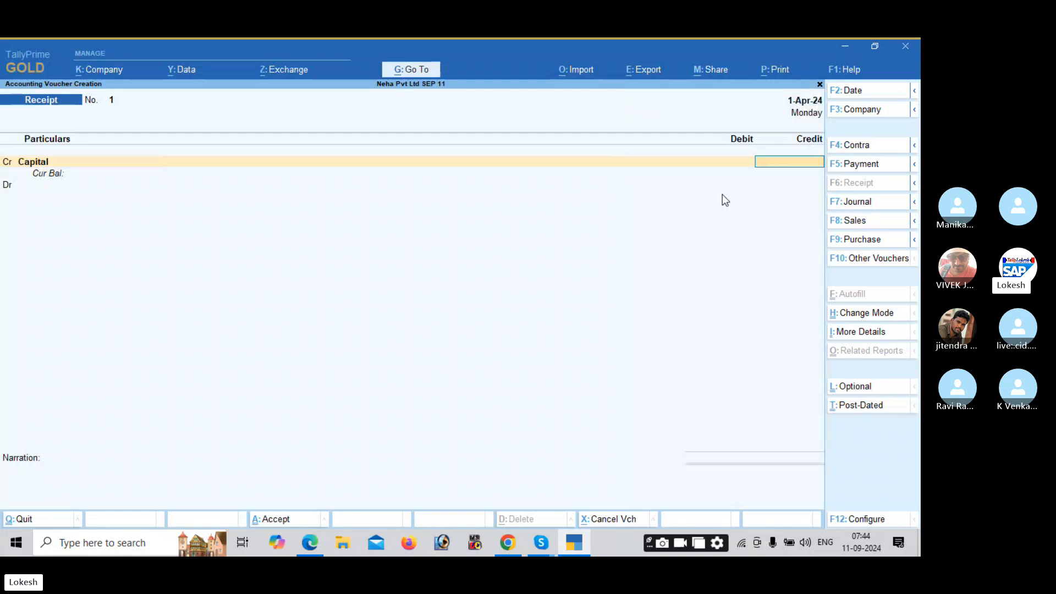
pyautogui.hotkey('alt', 'Tab')
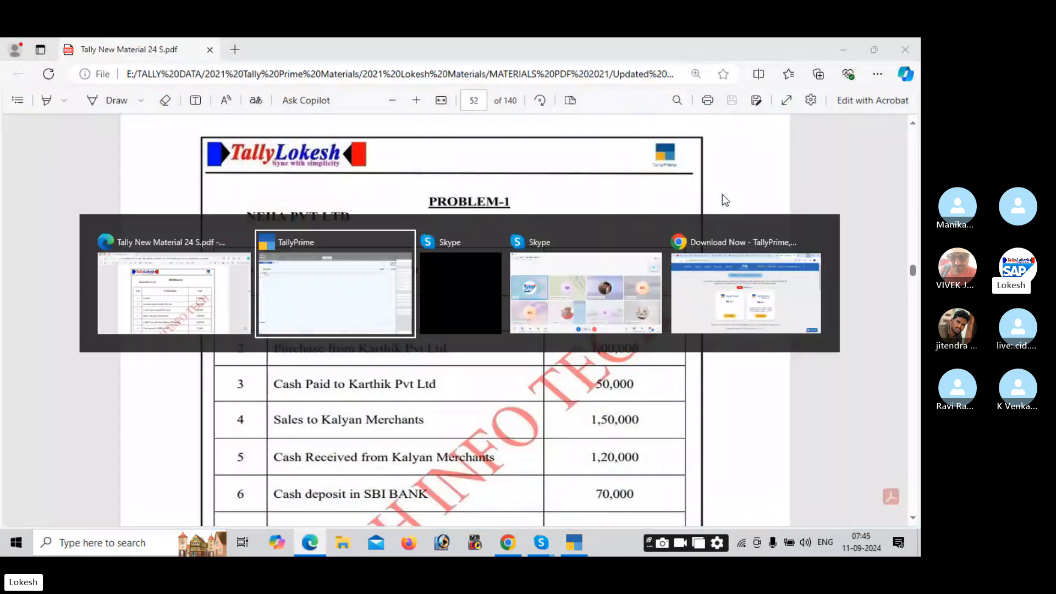
pyautogui.hotkey('alt', 'Tab')
pyautogui.write('300000')
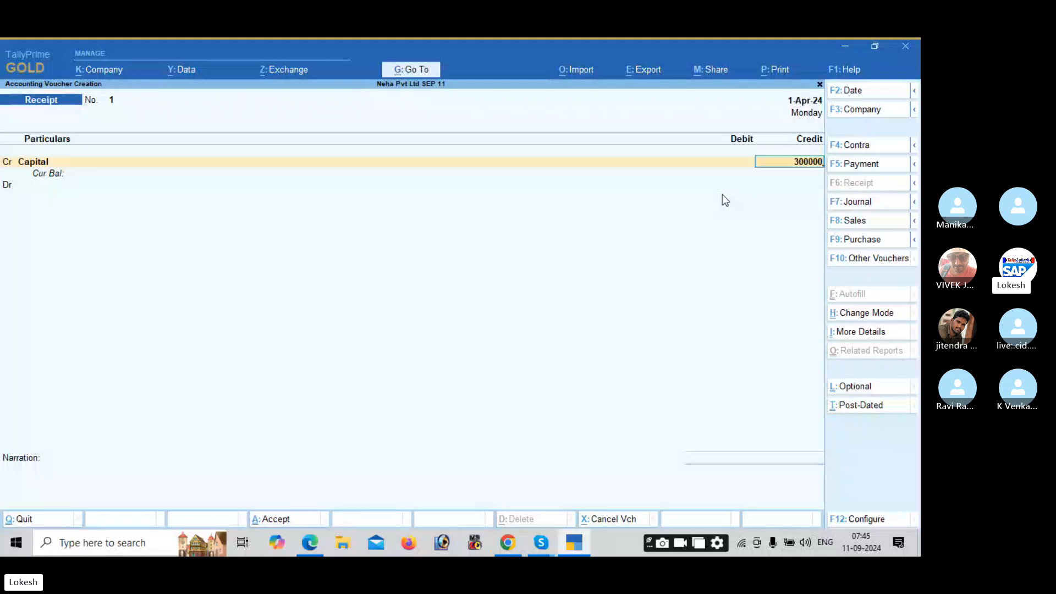
pyautogui.press('Return')
pyautogui.press('Return')
pyautogui.press('Down')
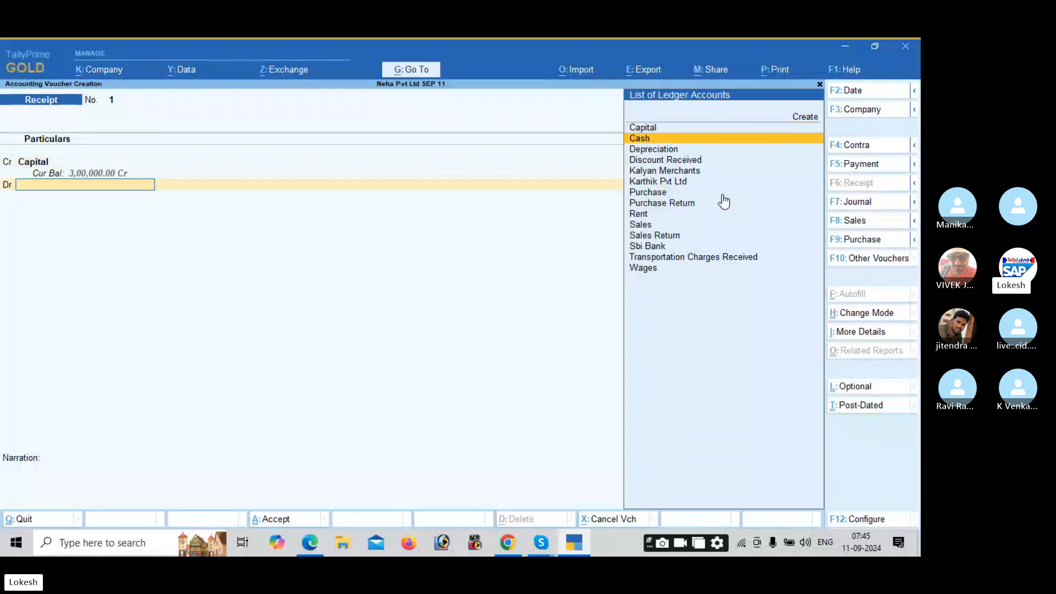
pyautogui.press('Return')
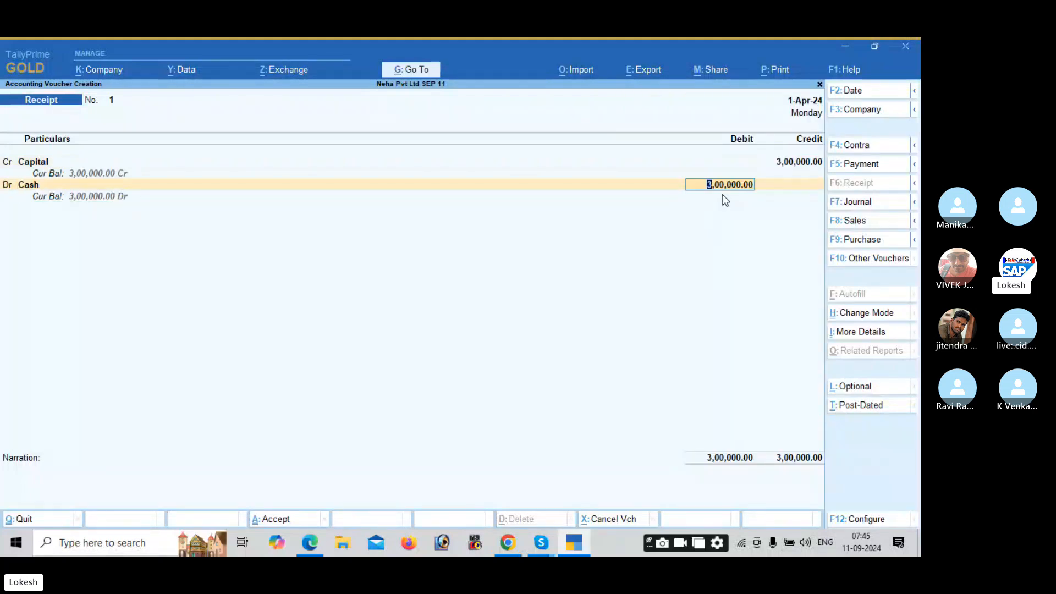
pyautogui.press('Return')
pyautogui.press('Return')
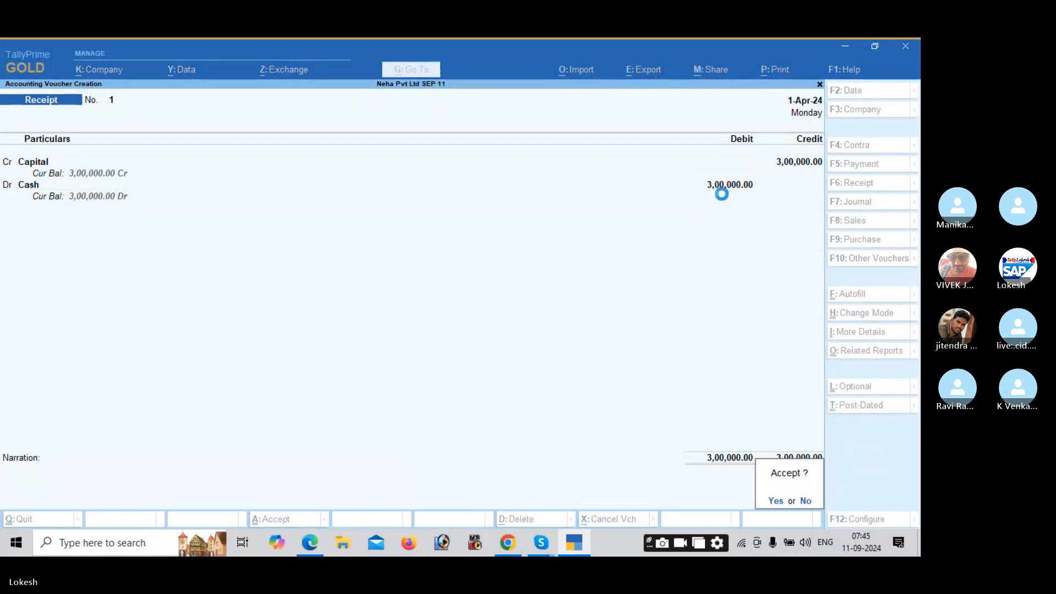
pyautogui.press('Return')
pyautogui.hotkey('alt', 'Tab')
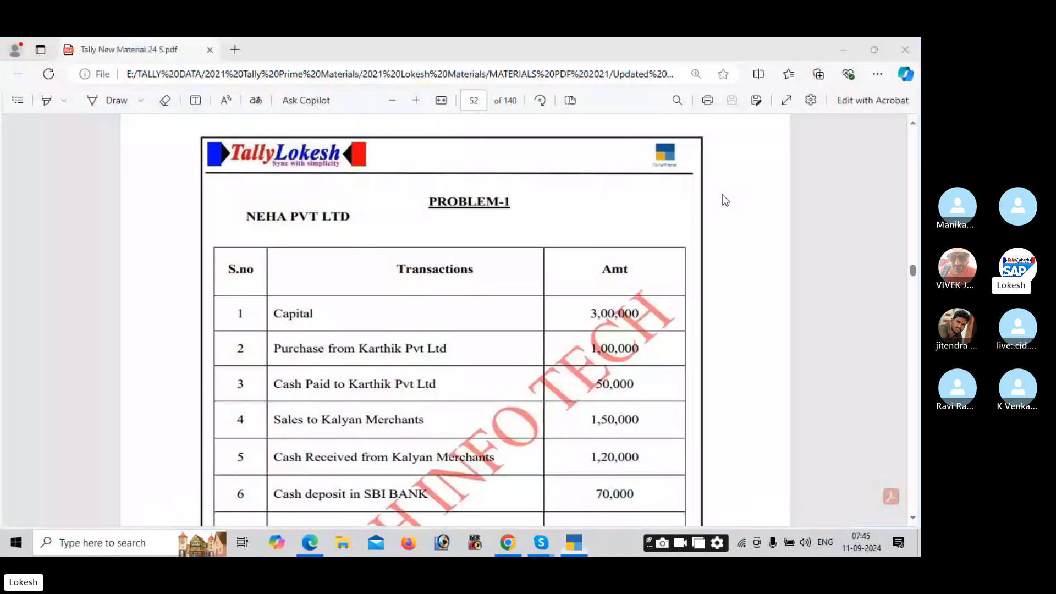
pyautogui.scroll(-1, 722, 195)
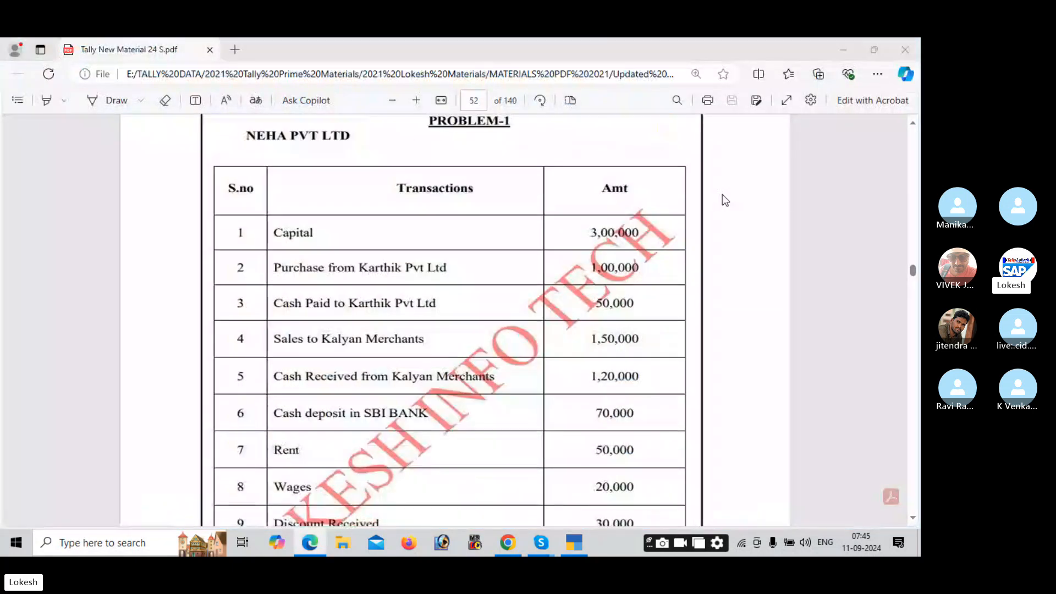
pyautogui.hotkey('alt', 'Tab')
pyautogui.hotkey('alt', 'Tab')
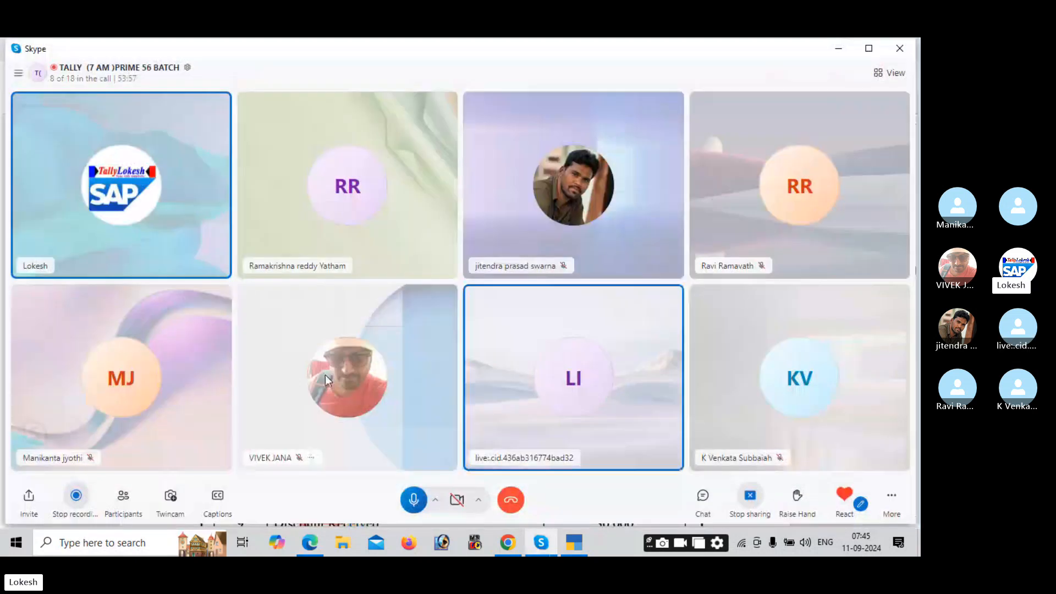
pyautogui.click(413, 500)
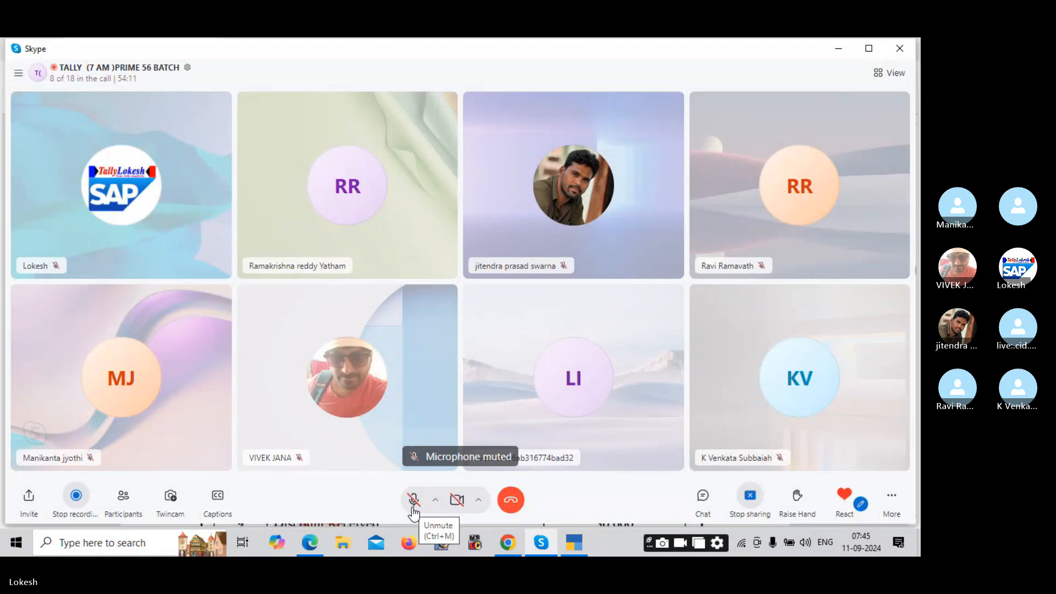
pyautogui.click(413, 510)
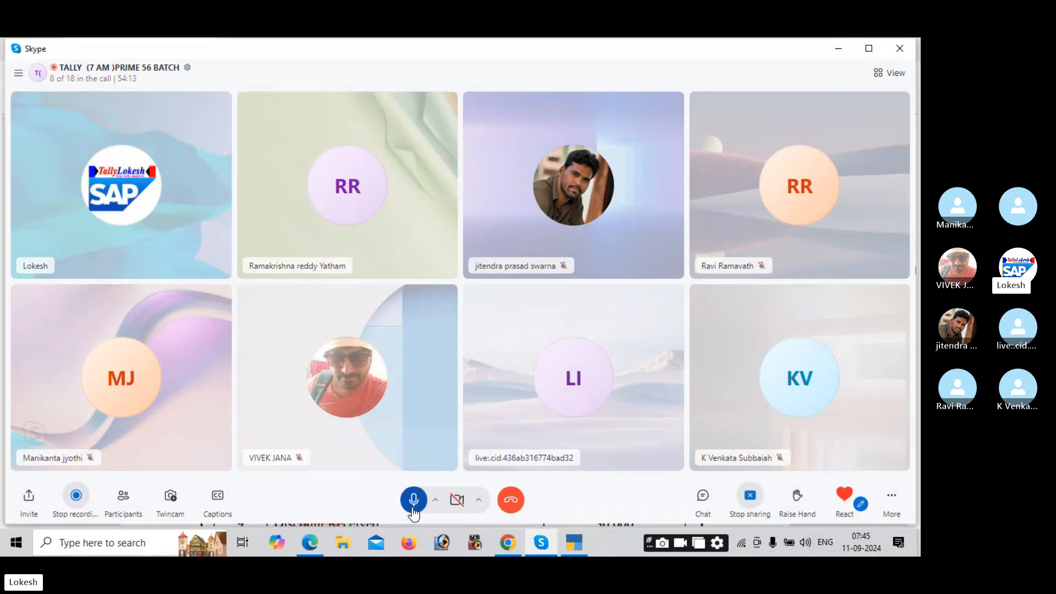
pyautogui.hotkey('alt', 'Tab')
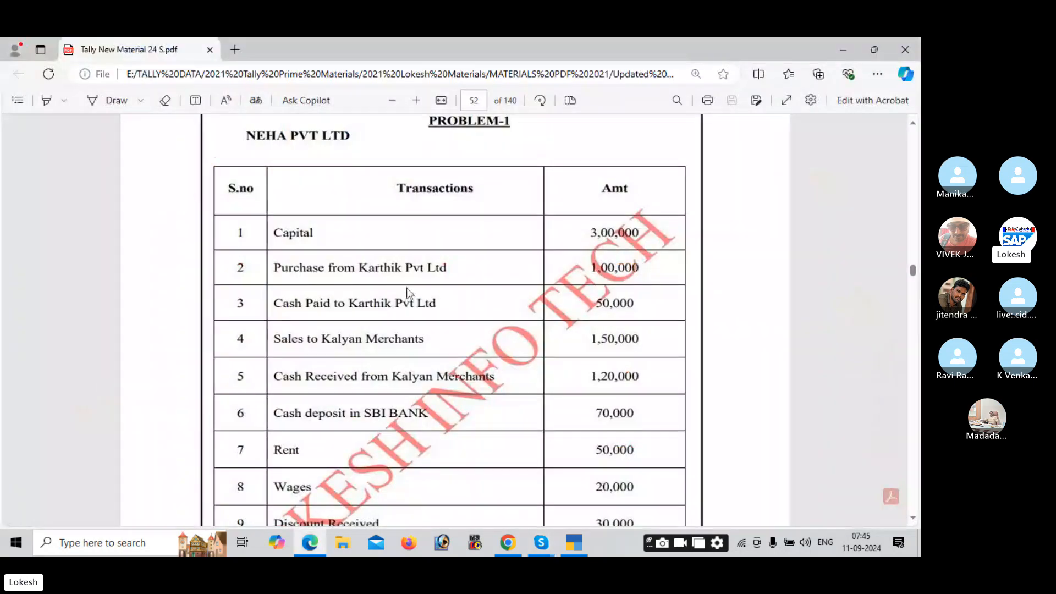
pyautogui.hotkey('alt', 'Tab')
pyautogui.hotkey('alt', 'Tab')
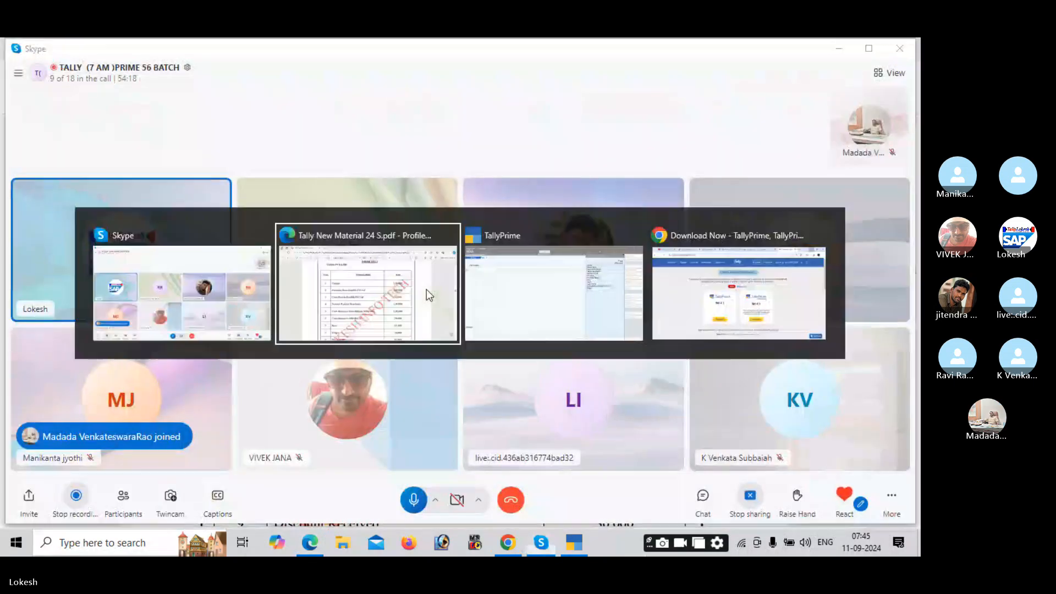
pyautogui.hotkey('alt', 'Tab')
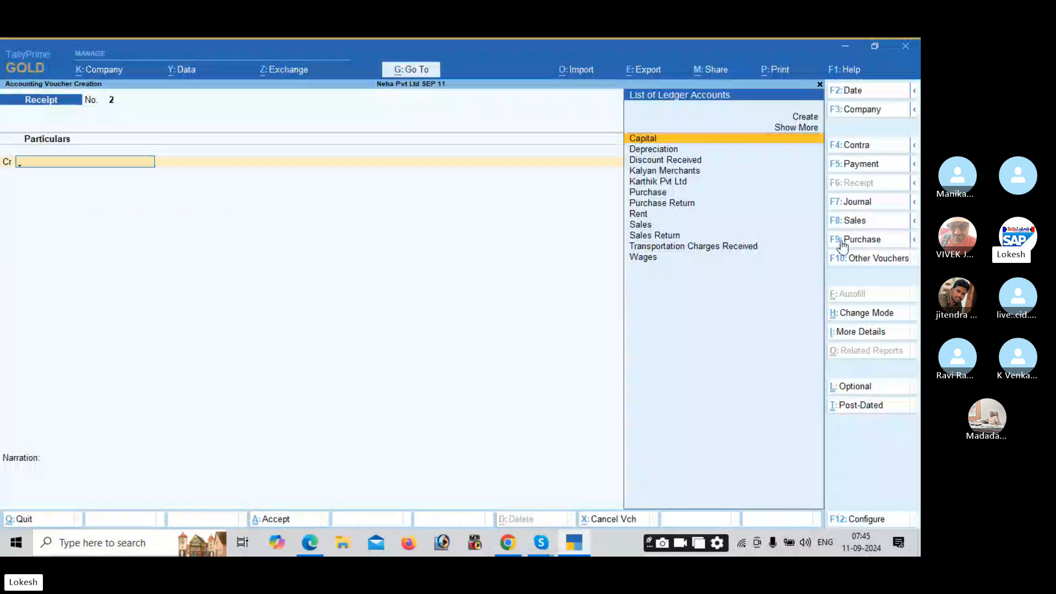
# Step: Start a new Purchase voucher and switch its mode to As Voucher
pyautogui.click(844, 241)
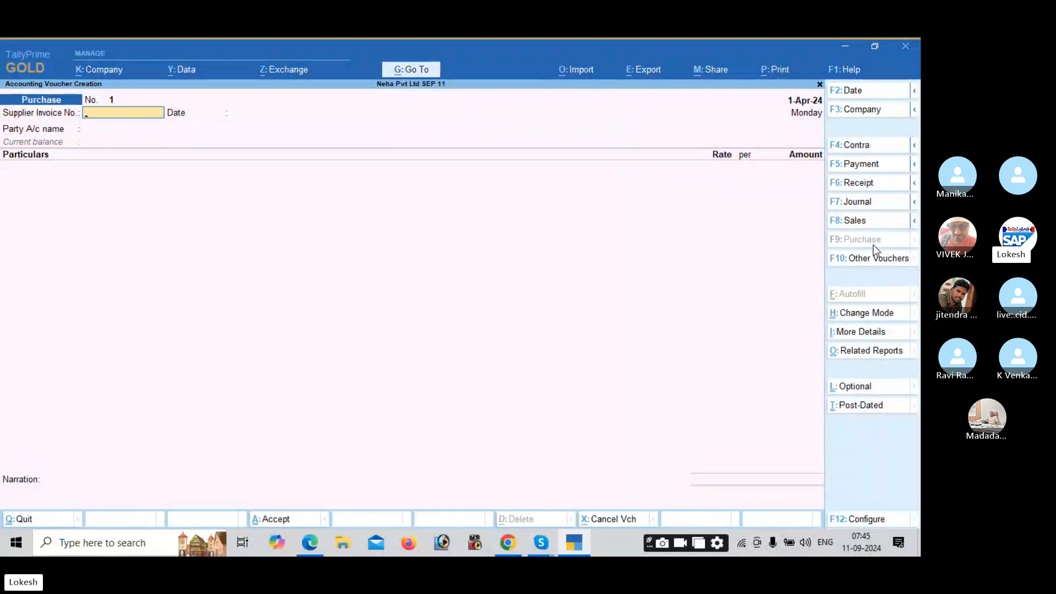
pyautogui.click(873, 312)
pyautogui.press('Down')
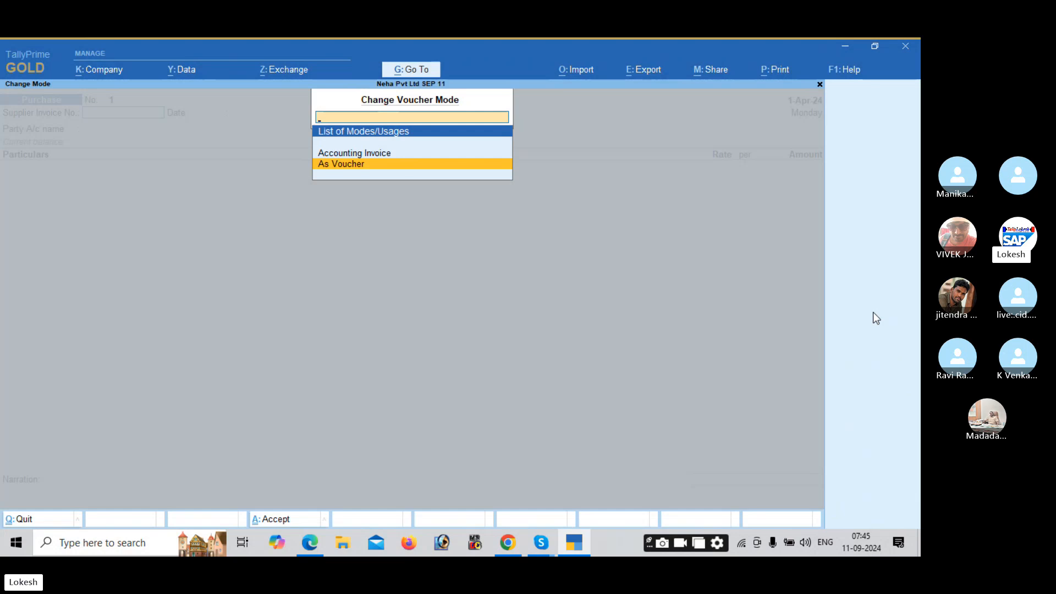
pyautogui.press('Return')
pyautogui.press('Return')
pyautogui.press('Return')
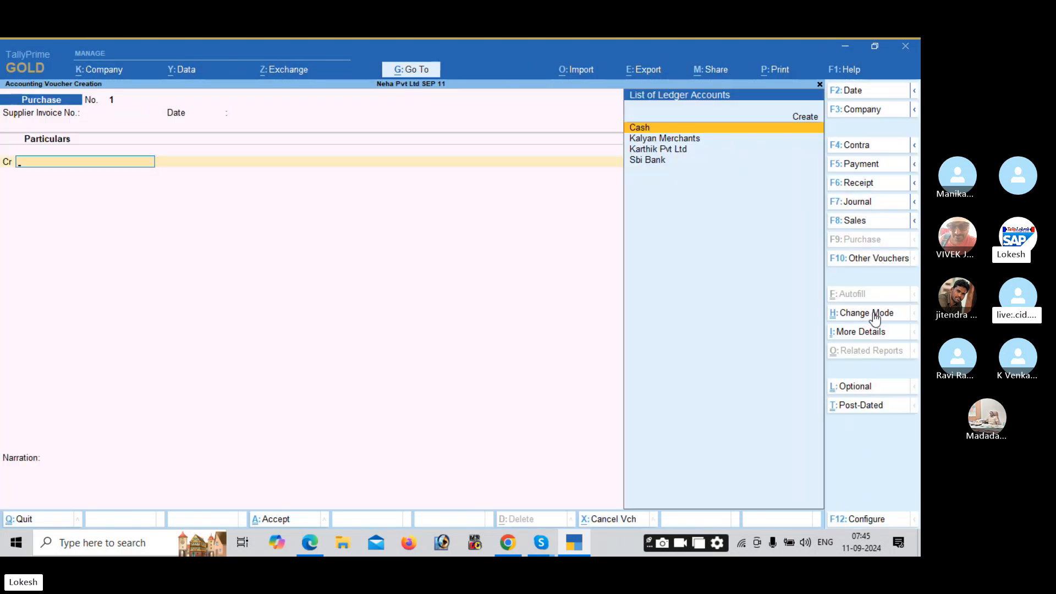
pyautogui.hotkey('alt', 'Tab')
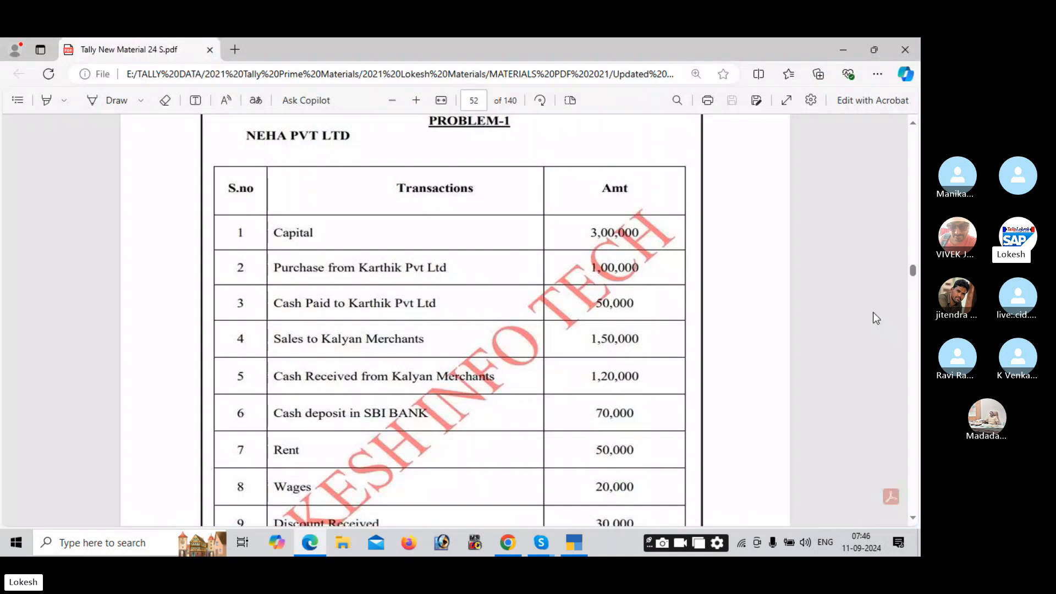
pyautogui.hotkey('alt', 'Tab')
# Step: Credit Karthik Pvt Ltd with 1,00,000 on the purchase voucher
pyautogui.press('Down')
pyautogui.press('Down')
pyautogui.press('Return')
pyautogui.press('Return')
pyautogui.press('Return')
pyautogui.press('Return')
pyautogui.press('Return')
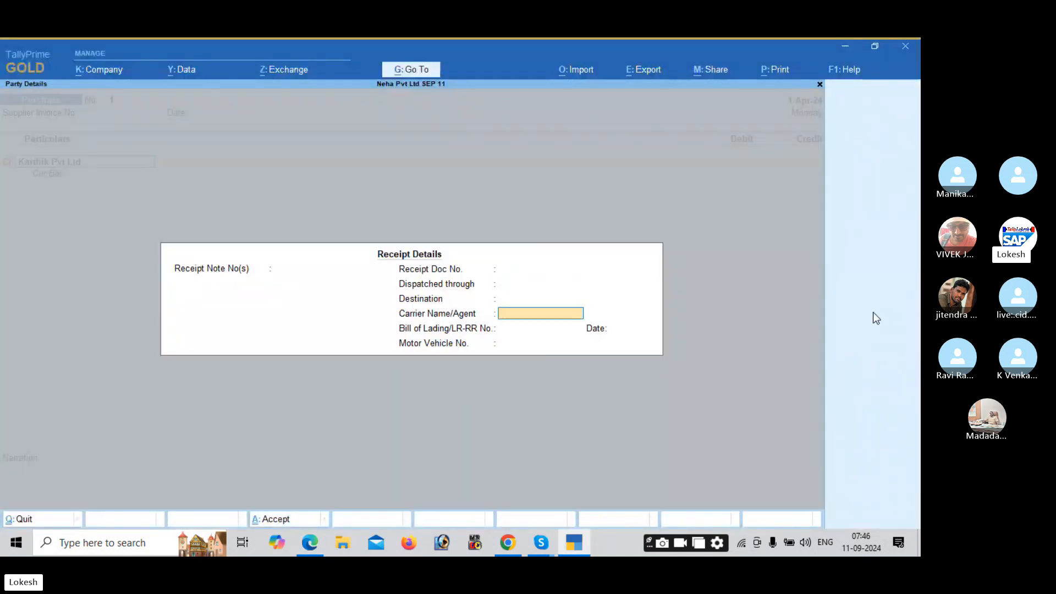
pyautogui.press('Return')
pyautogui.press('Return')
pyautogui.press('Return')
pyautogui.press('Return')
pyautogui.press('Return')
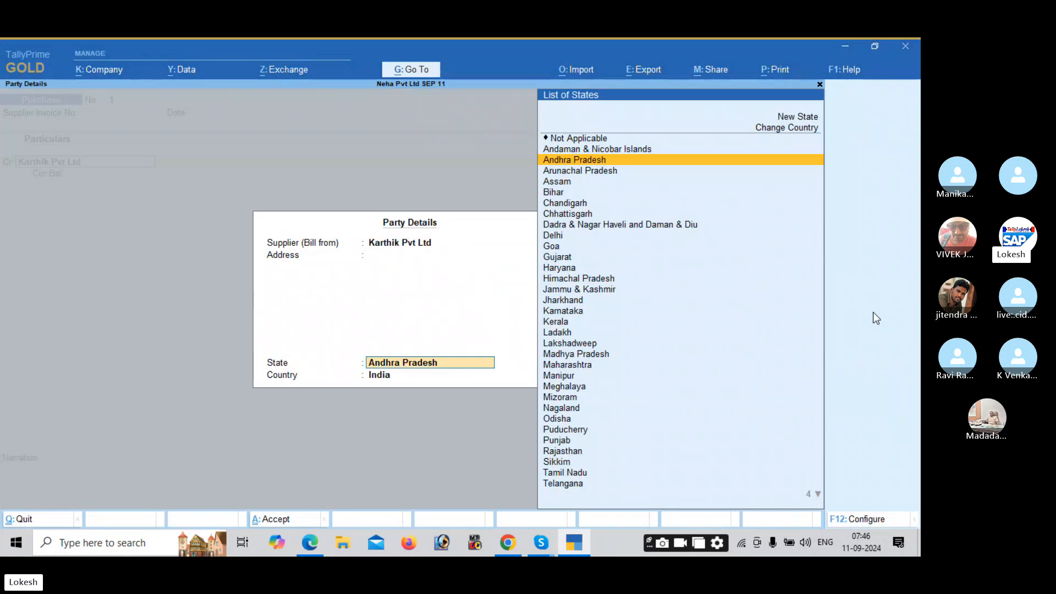
pyautogui.press('Return')
pyautogui.hotkey('alt', 'Tab')
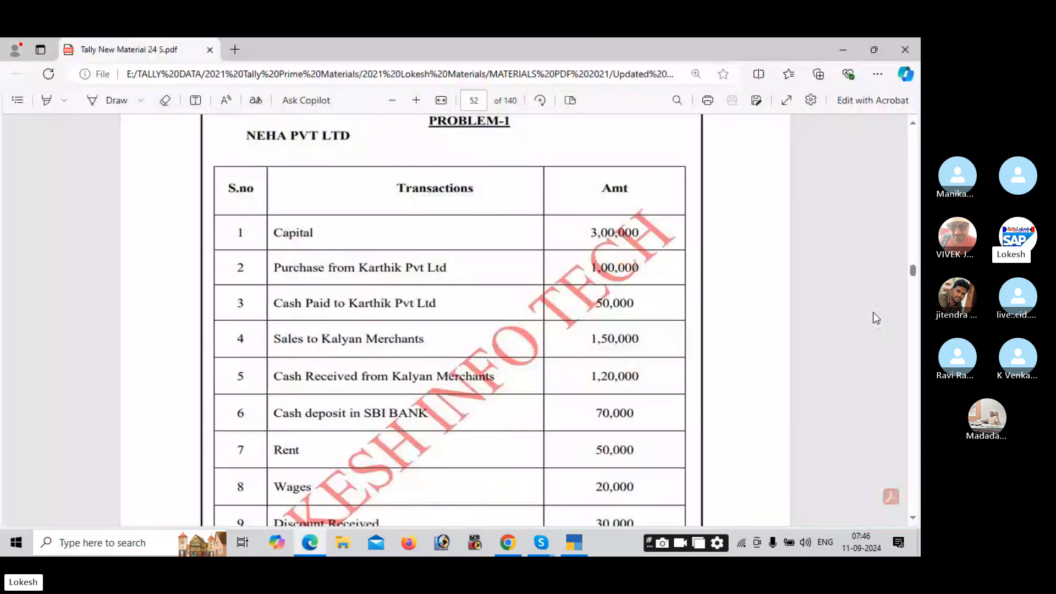
pyautogui.hotkey('alt', 'Tab')
pyautogui.write('100000')
pyautogui.press('Return')
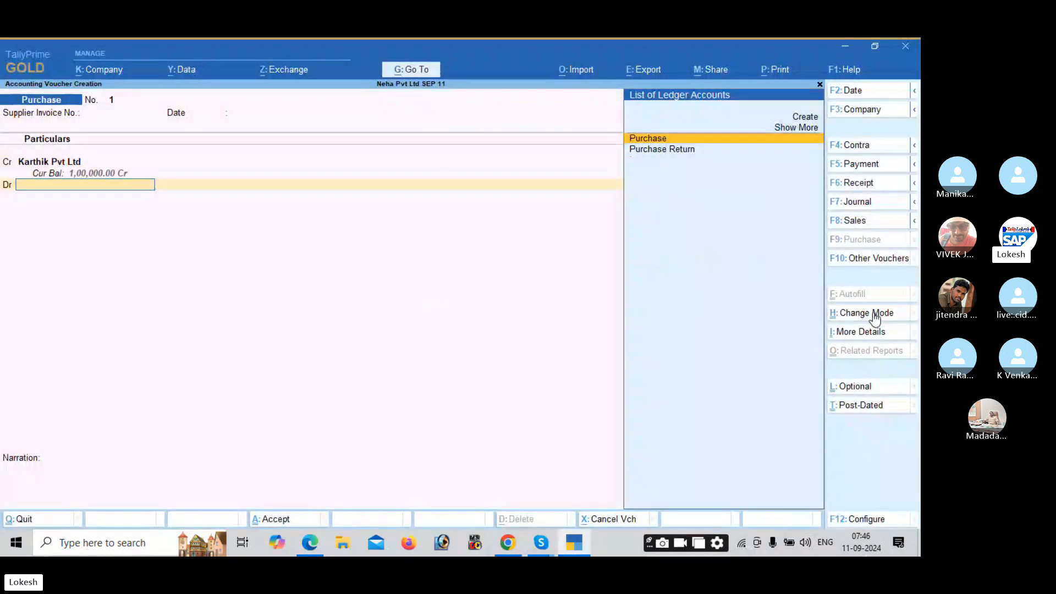
# Step: Debit the Purchase ledger 1,00,000 and save Purchase voucher No. 1
pyautogui.press('Return')
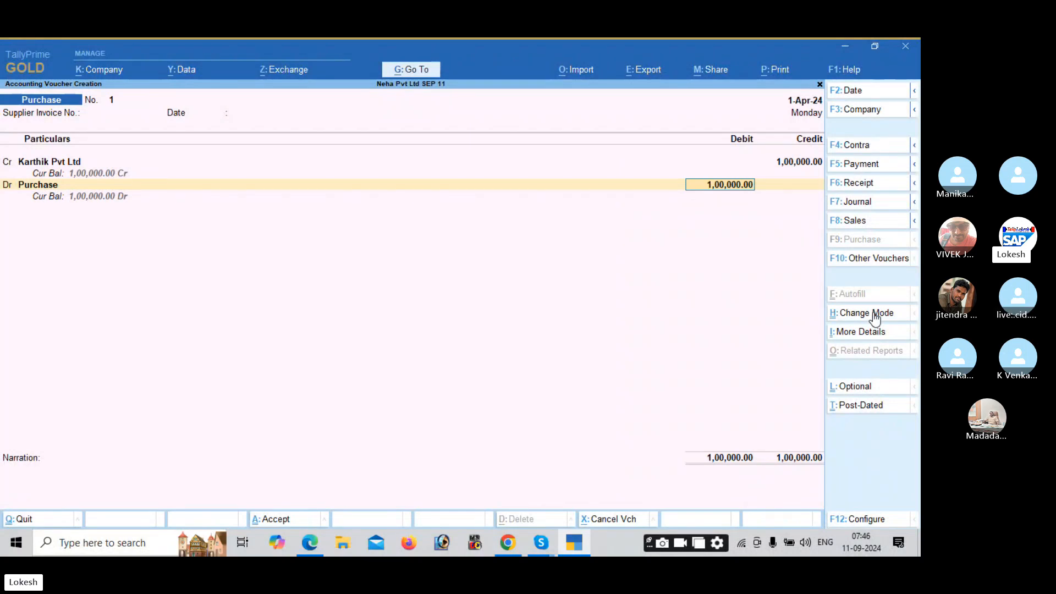
pyautogui.press('Return')
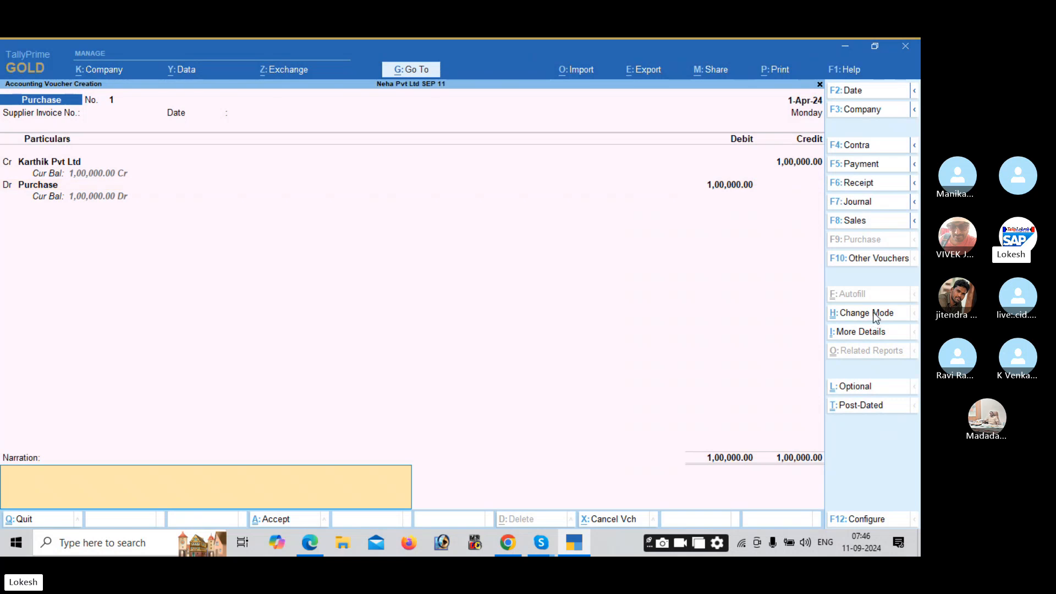
pyautogui.press('Return')
pyautogui.press('Return')
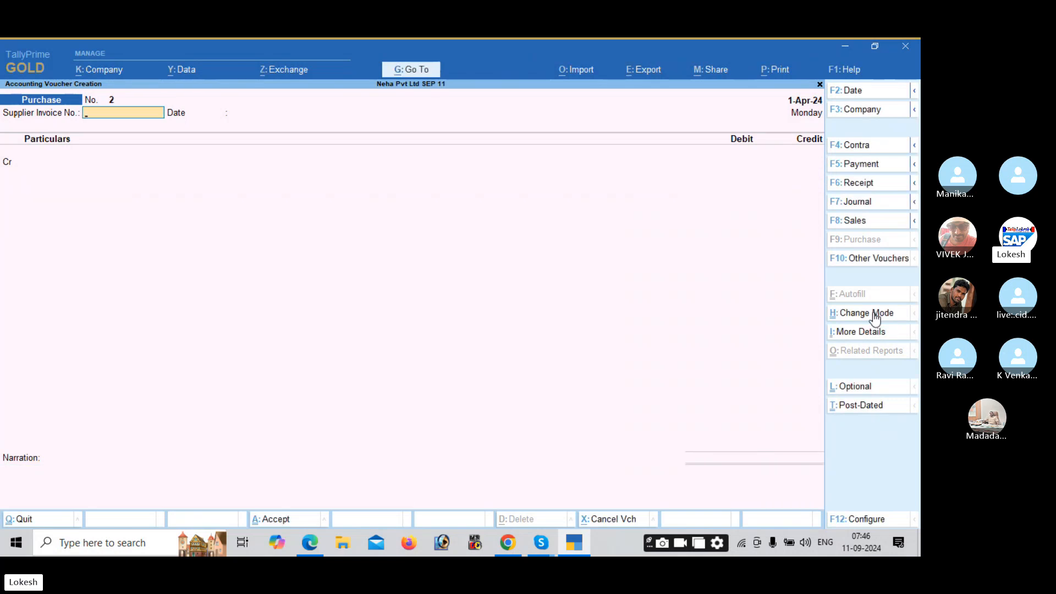
pyautogui.hotkey('alt', 'Tab')
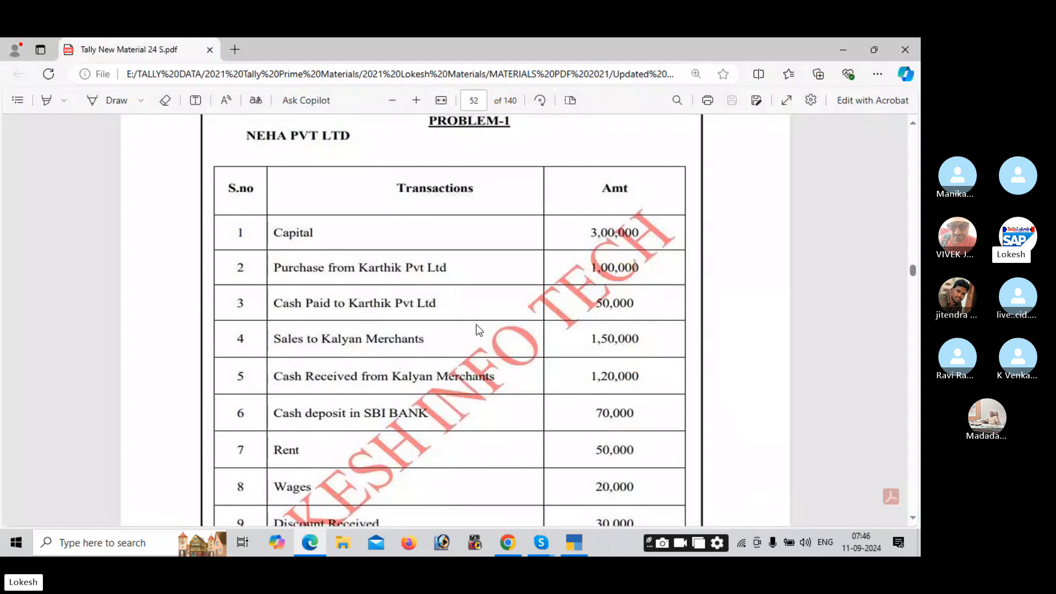
pyautogui.hotkey('alt', 'Tab')
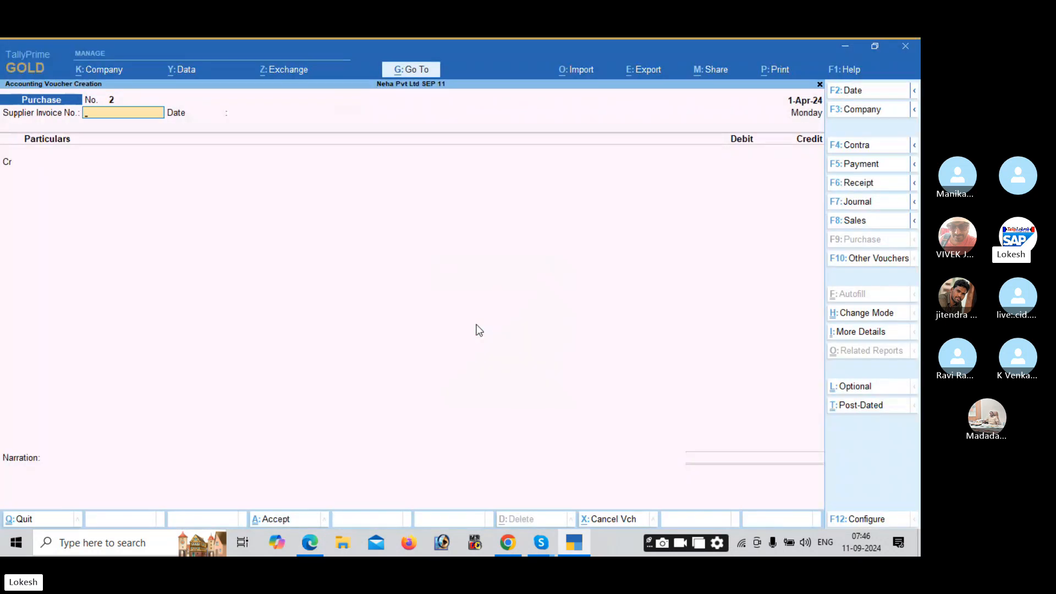
# Step: Start a Payment voucher and debit Karthik Pvt Ltd with 50,000
pyautogui.click(856, 168)
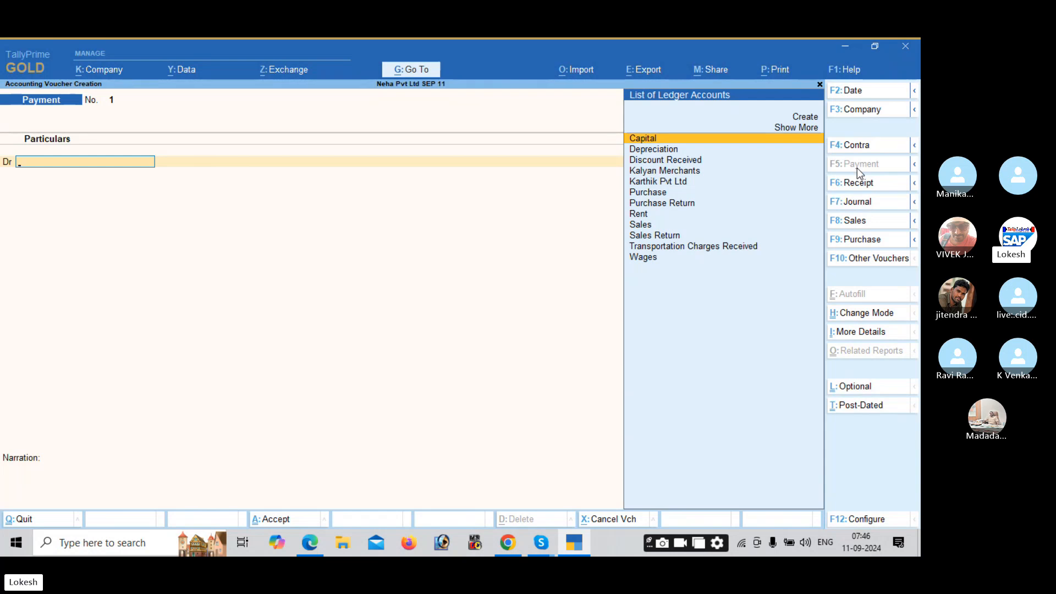
pyautogui.hotkey('alt', 'Tab')
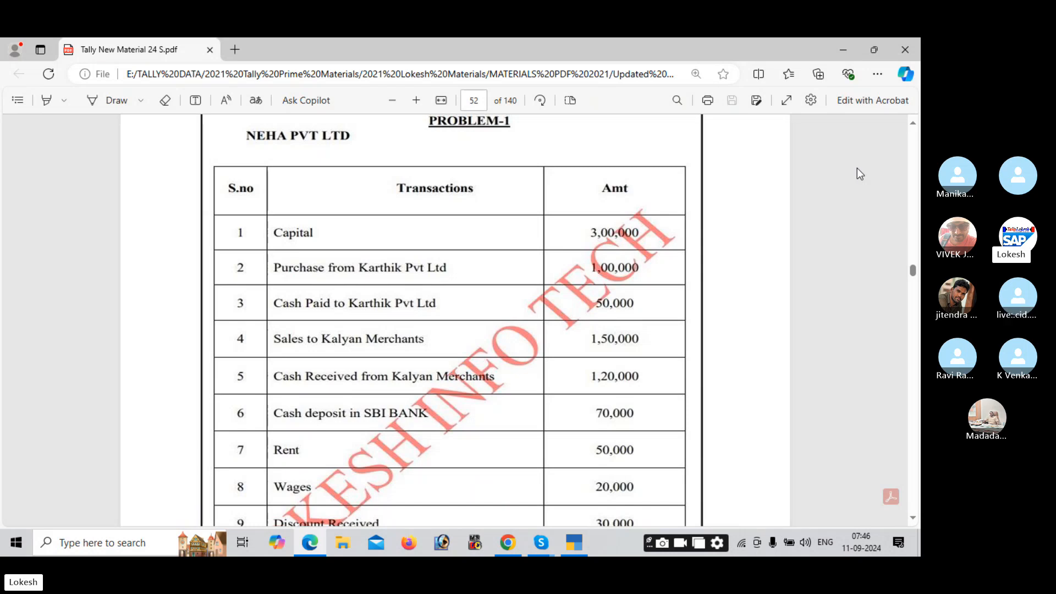
pyautogui.hotkey('alt', 'Tab')
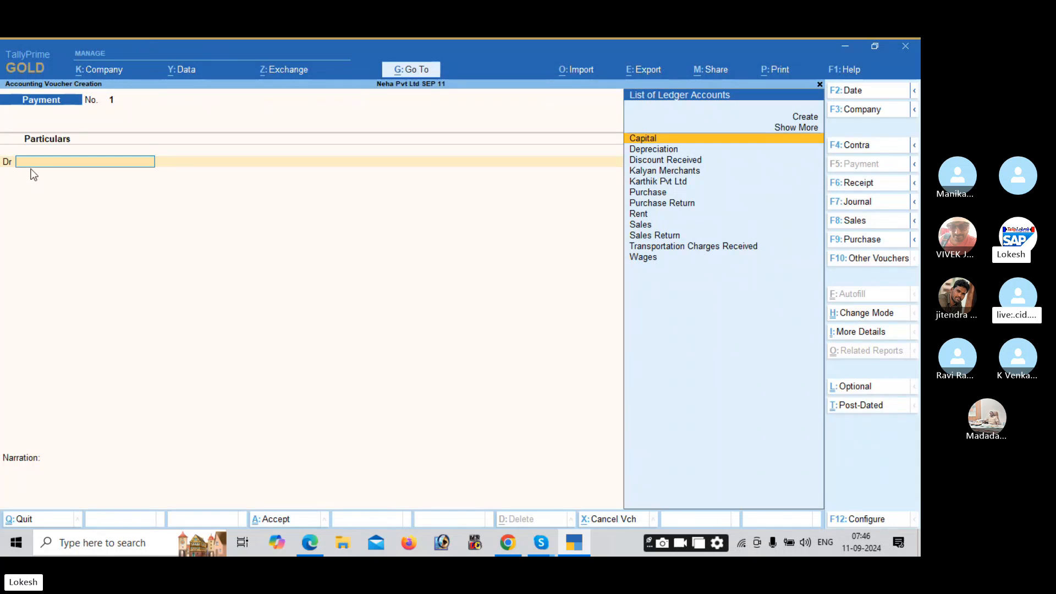
pyautogui.write('ka')
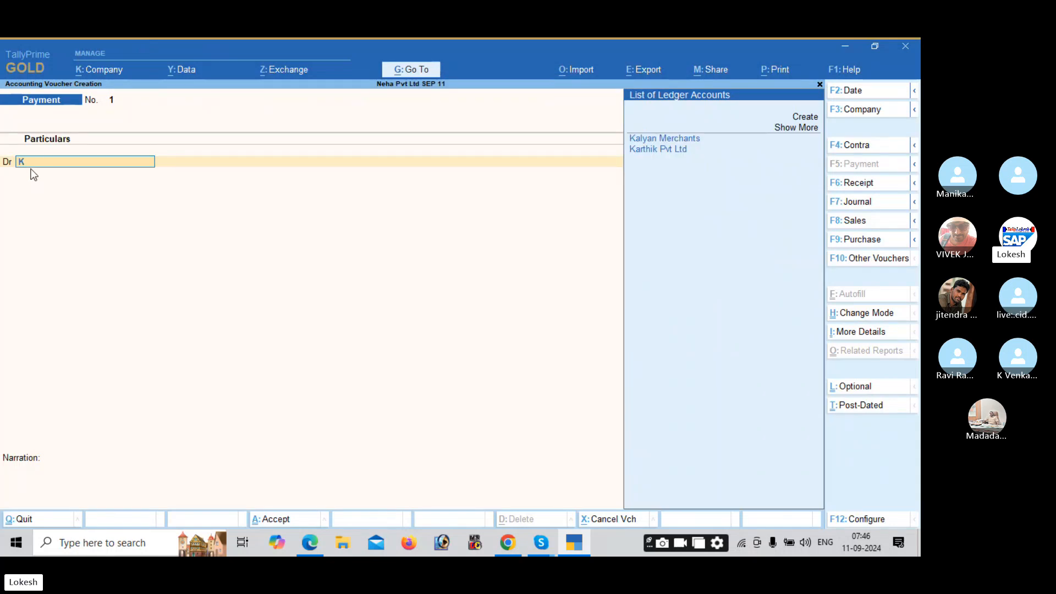
pyautogui.press('Down')
pyautogui.press('Return')
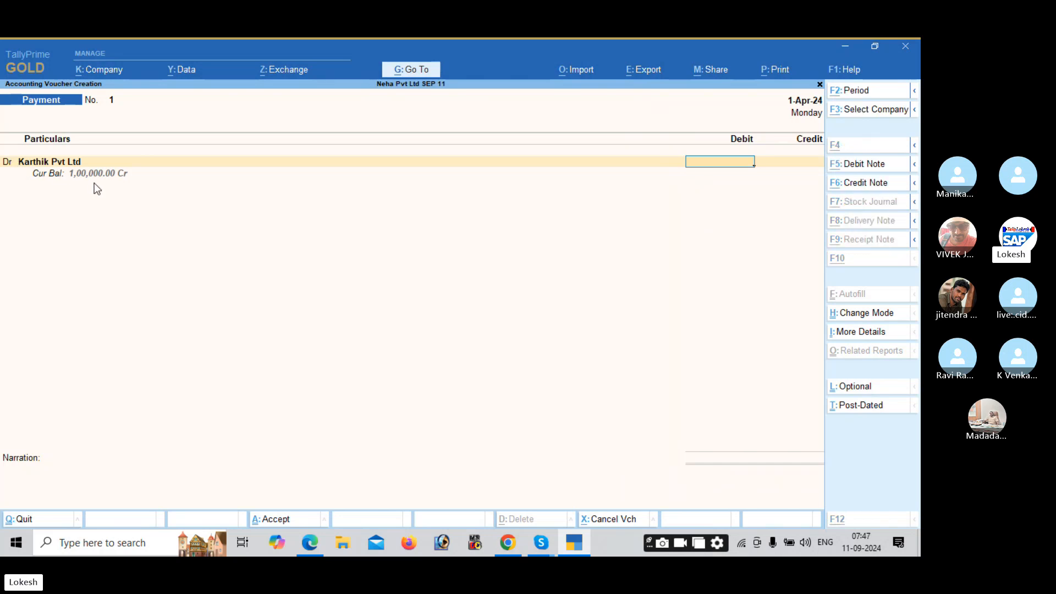
pyautogui.hotkey('alt', 'Tab')
pyautogui.hotkey('alt', 'Tab')
pyautogui.write('50000')
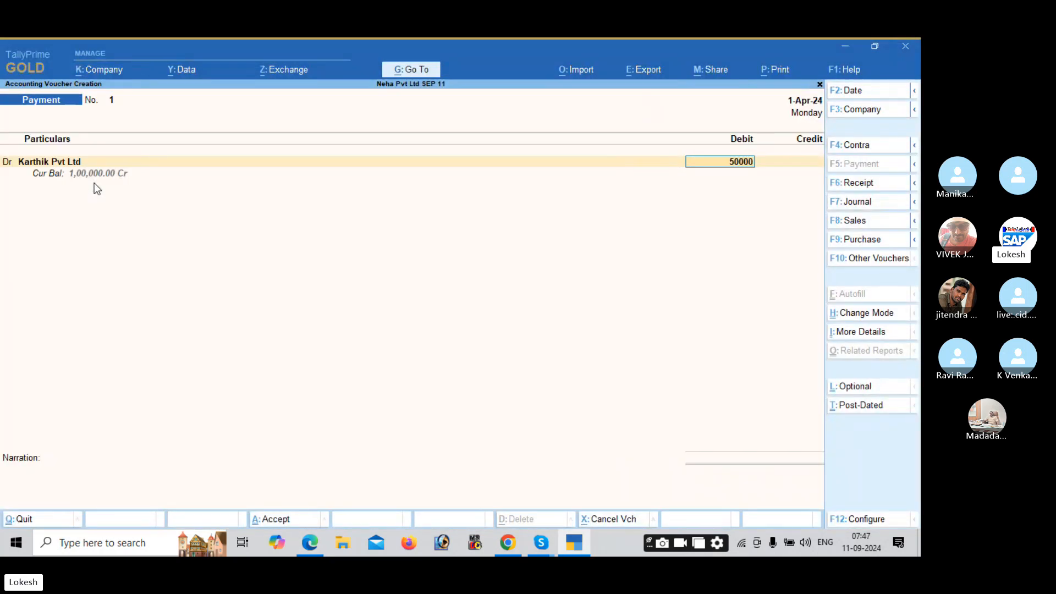
pyautogui.press('Return')
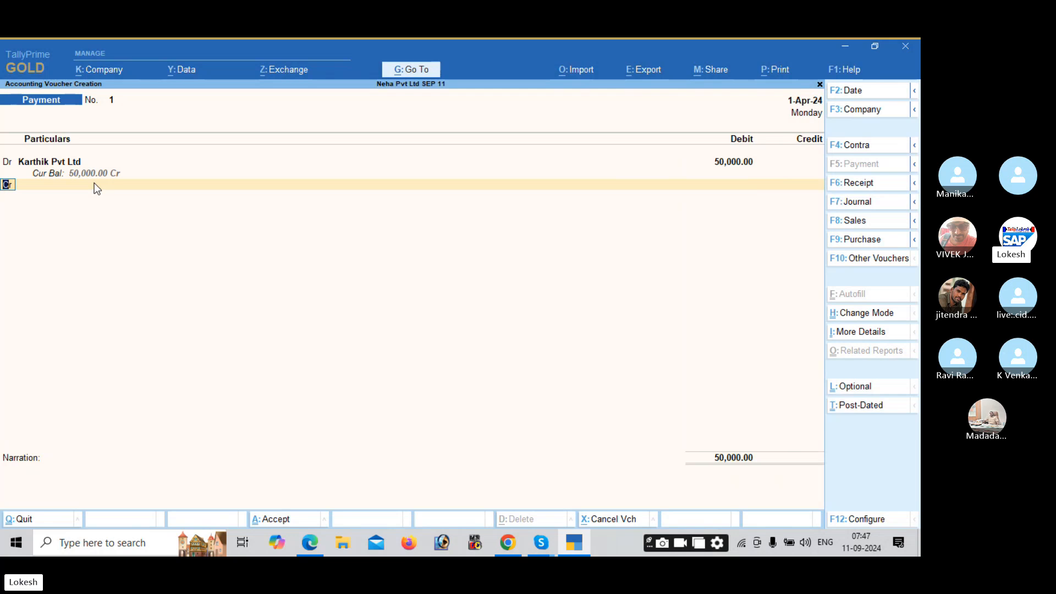
# Step: Credit Cash 50,000 and save Payment voucher No. 1
pyautogui.press('Return')
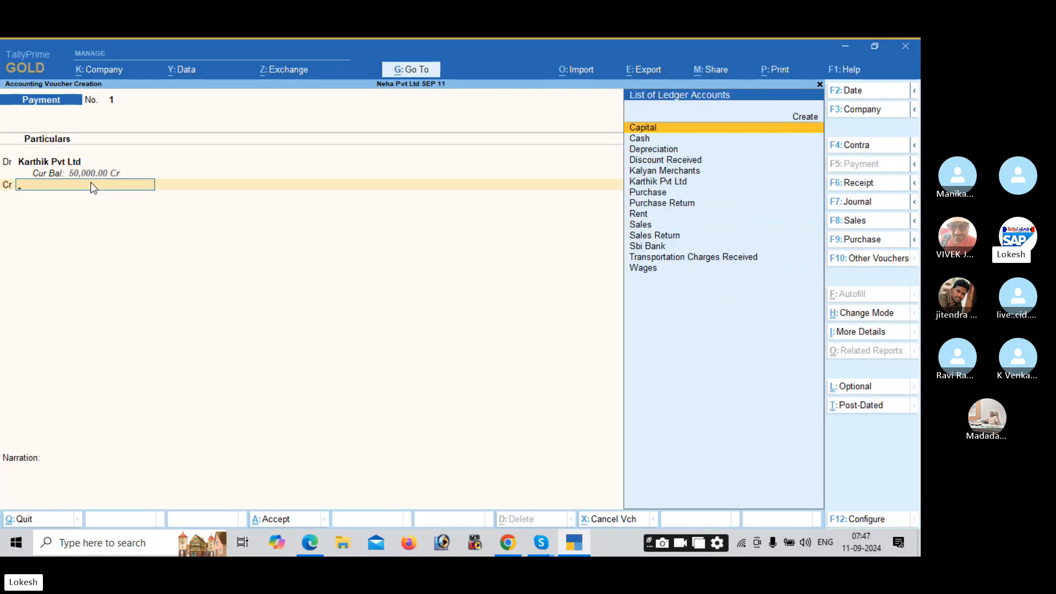
pyautogui.press('Down')
pyautogui.press('Return')
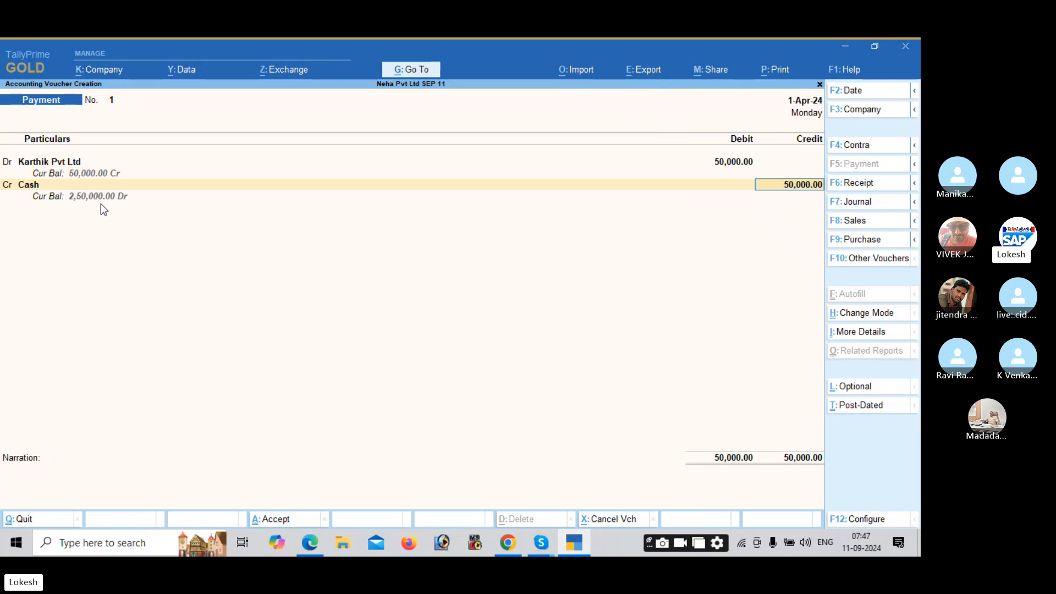
pyautogui.press('Return')
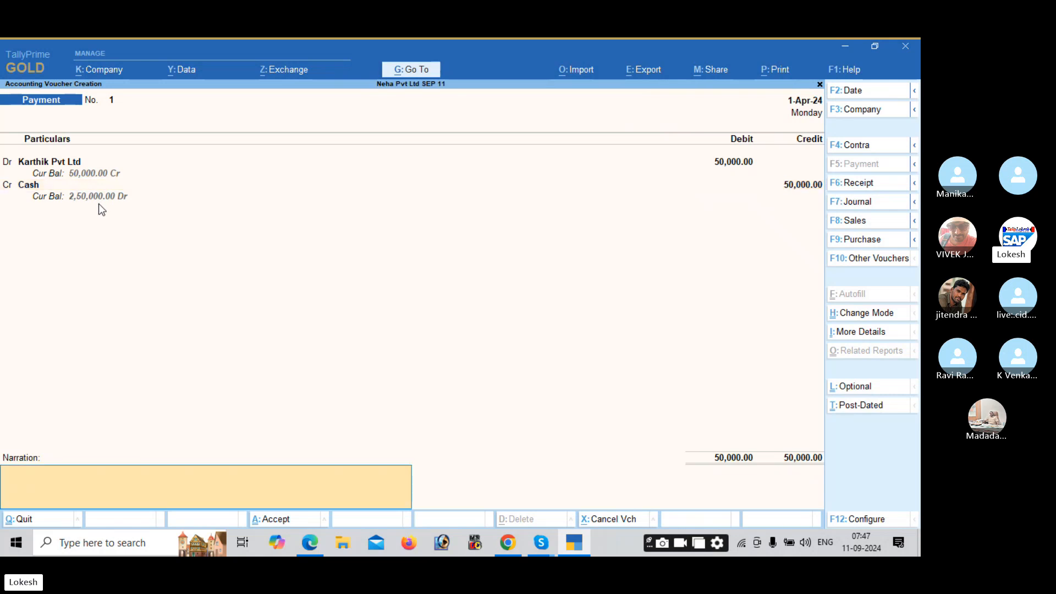
pyautogui.press('Return')
pyautogui.press('Return')
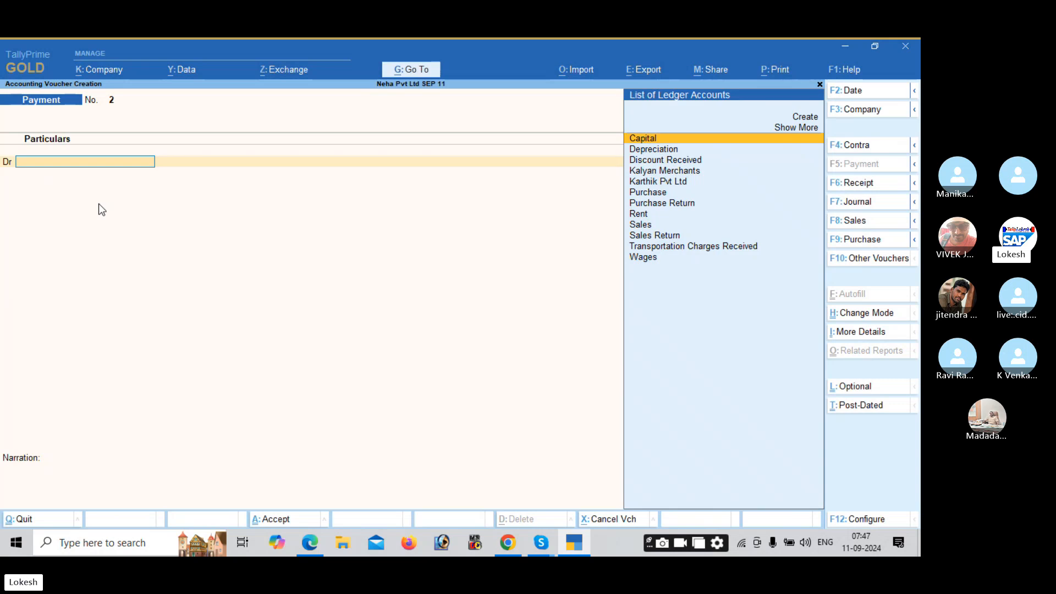
pyautogui.hotkey('alt', 'Tab')
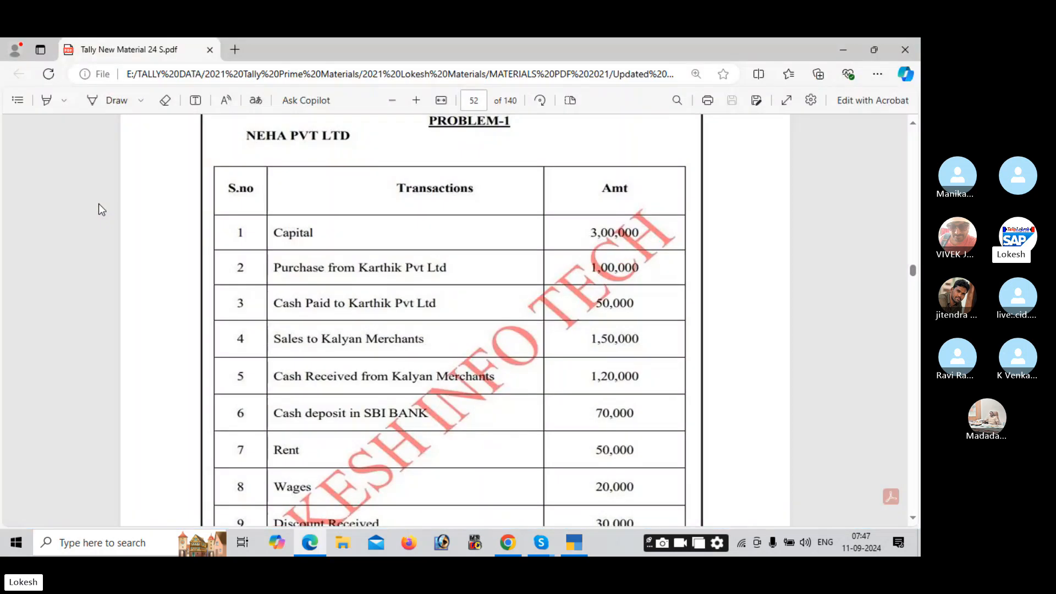
pyautogui.scroll(-3, 363, 368)
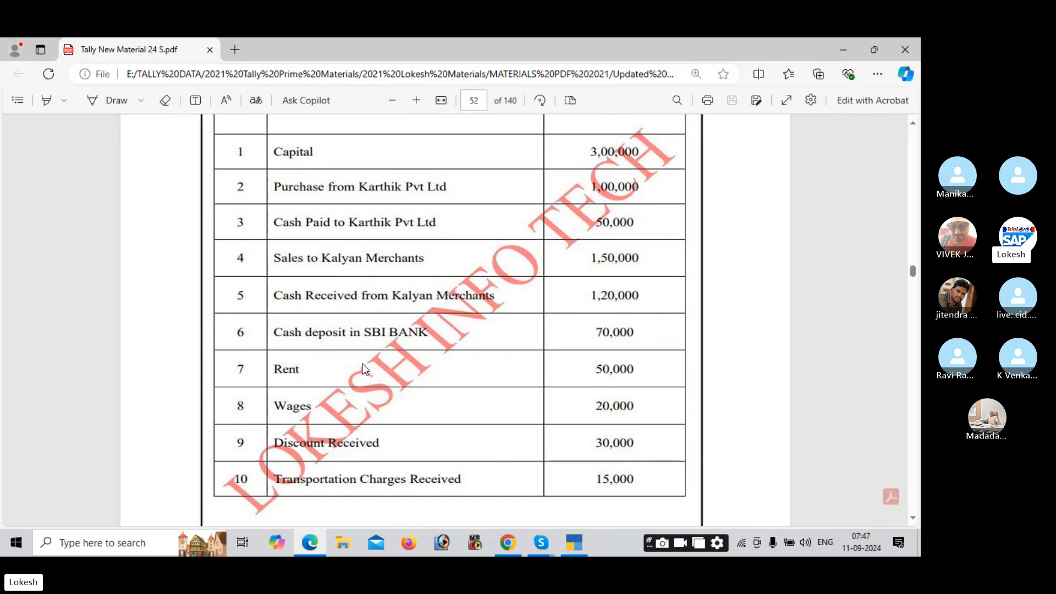
pyautogui.hotkey('alt', 'Tab')
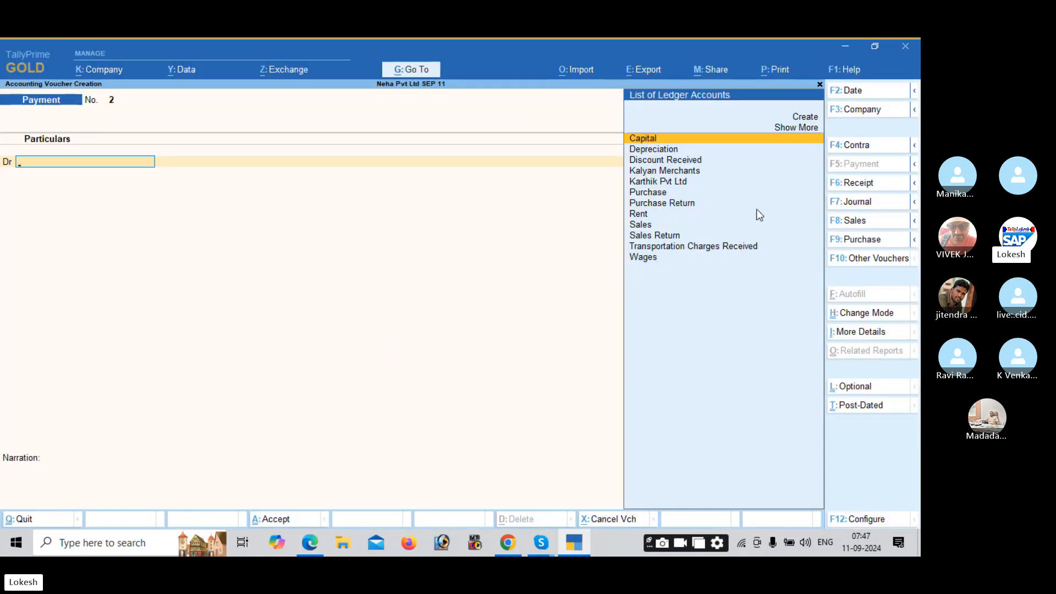
# Step: Switch to a Sales voucher entered in As Voucher mode
pyautogui.click(869, 221)
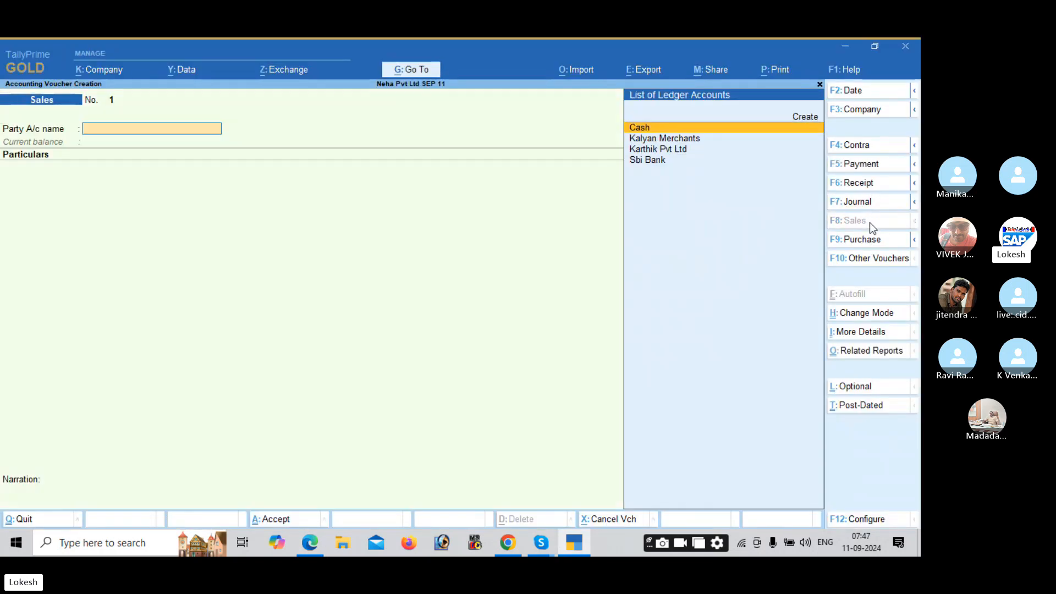
pyautogui.click(875, 312)
pyautogui.press('Return')
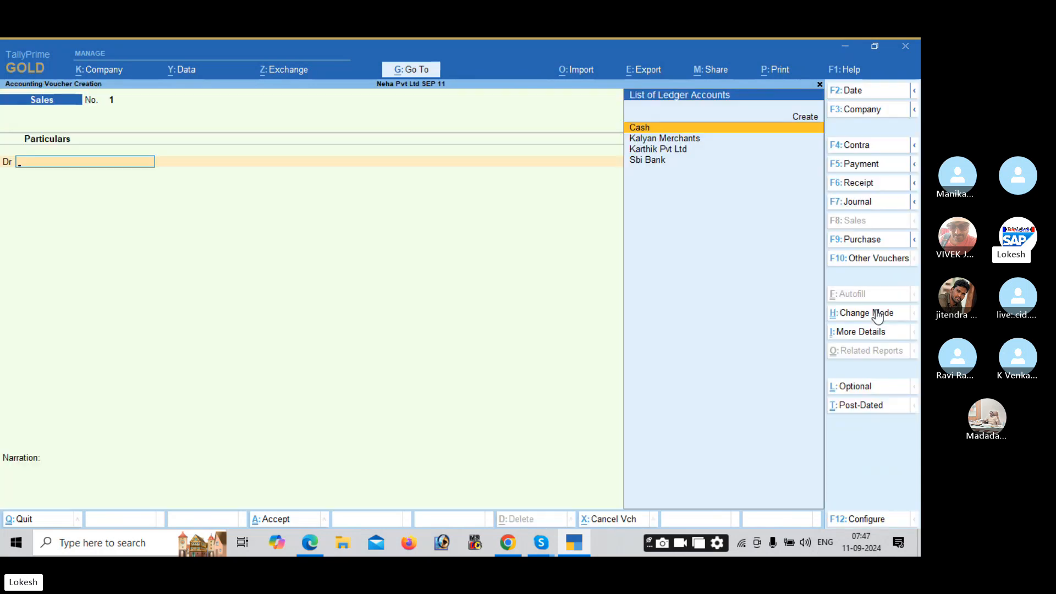
pyautogui.hotkey('alt', 'Tab')
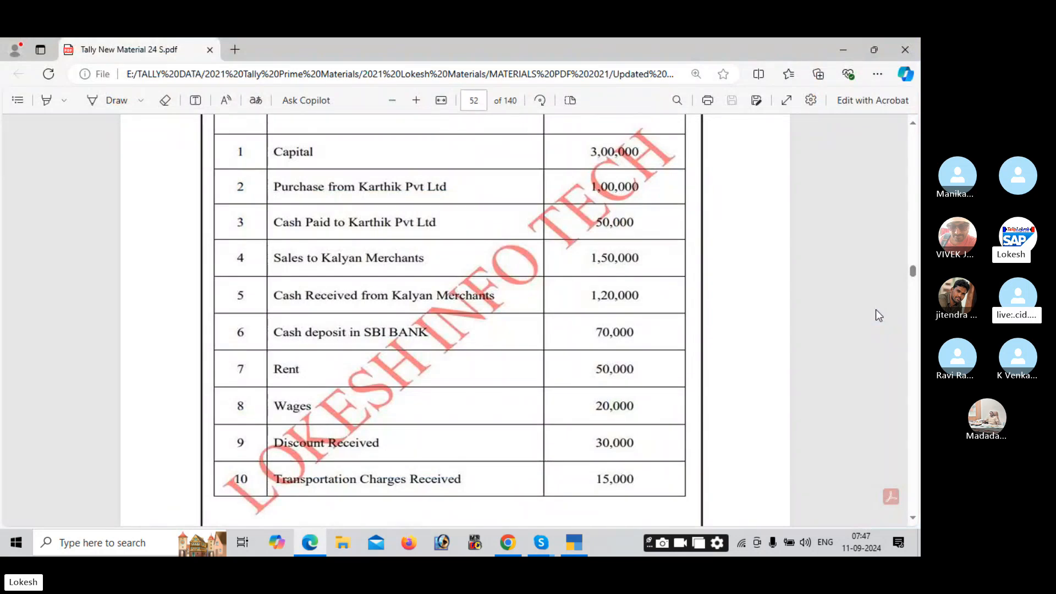
pyautogui.hotkey('alt', 'Tab')
# Step: Debit Kalyan Merchants with 1,50,000 on the sales voucher
pyautogui.write('Ka')
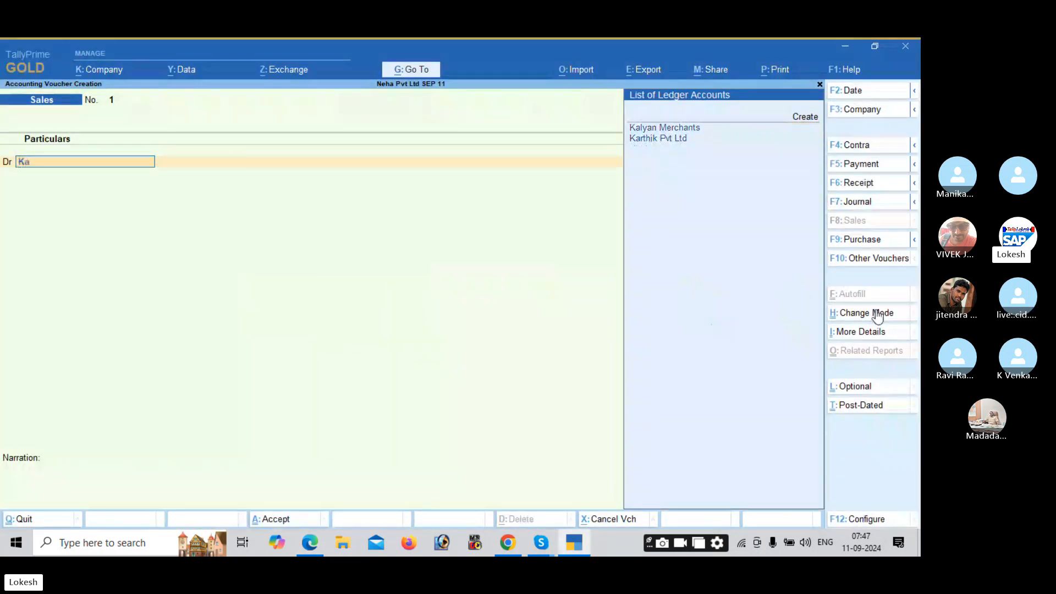
pyautogui.press('Up')
pyautogui.press('Return')
pyautogui.press('Return')
pyautogui.press('Return')
pyautogui.press('Return')
pyautogui.press('Return')
pyautogui.press('Return')
pyautogui.press('Return')
pyautogui.press('Return')
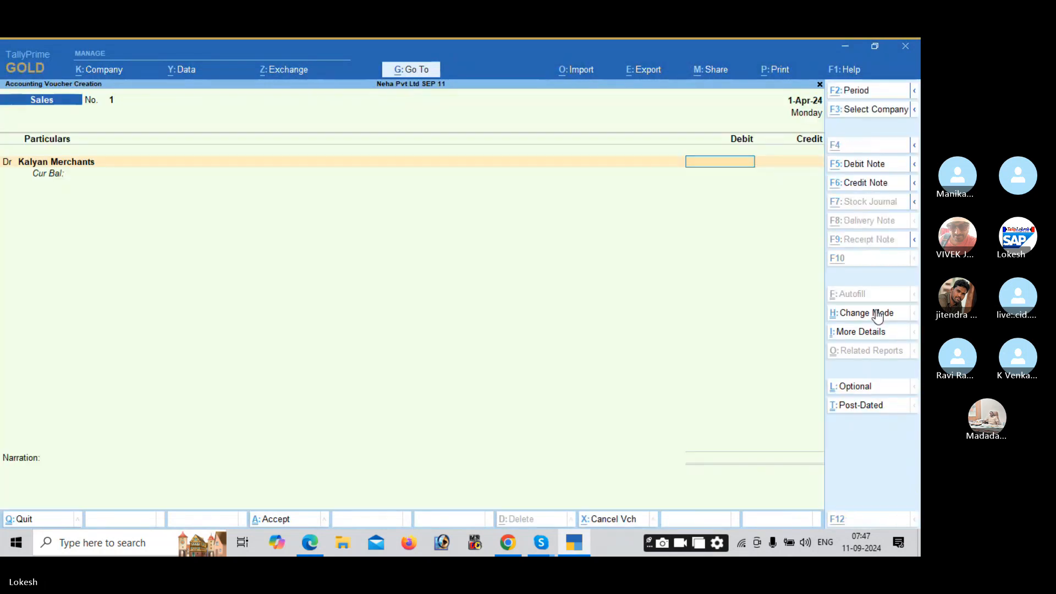
pyautogui.hotkey('alt', 'Tab')
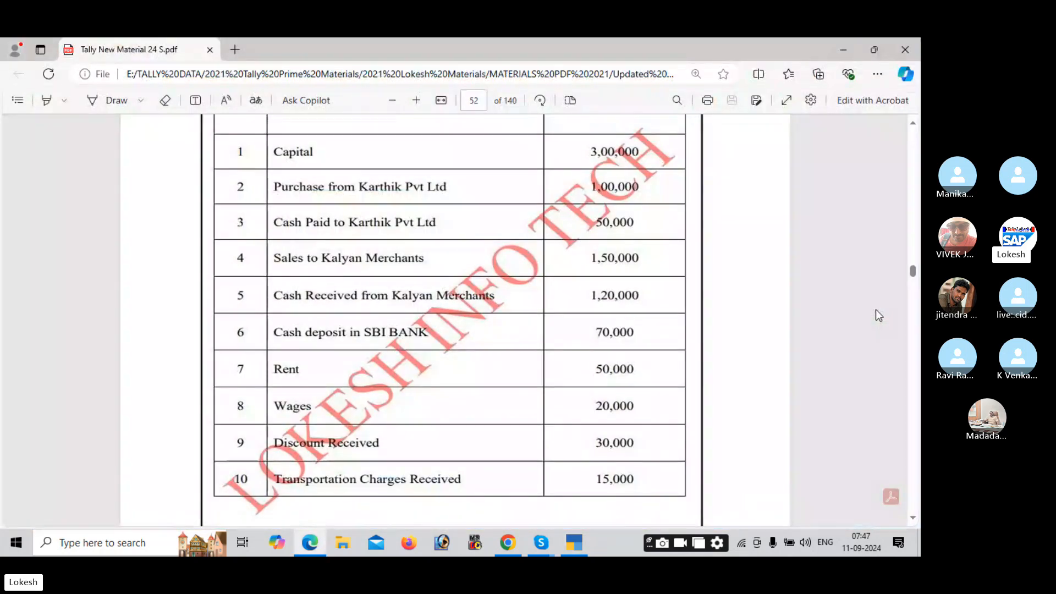
pyautogui.hotkey('alt', 'Tab')
pyautogui.write('150000')
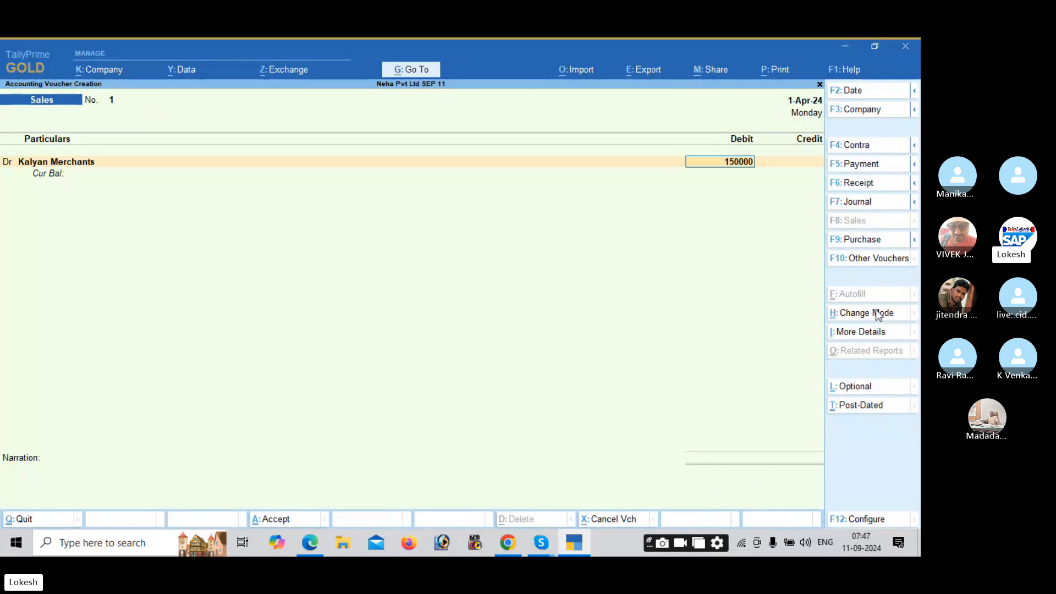
pyautogui.press('Return')
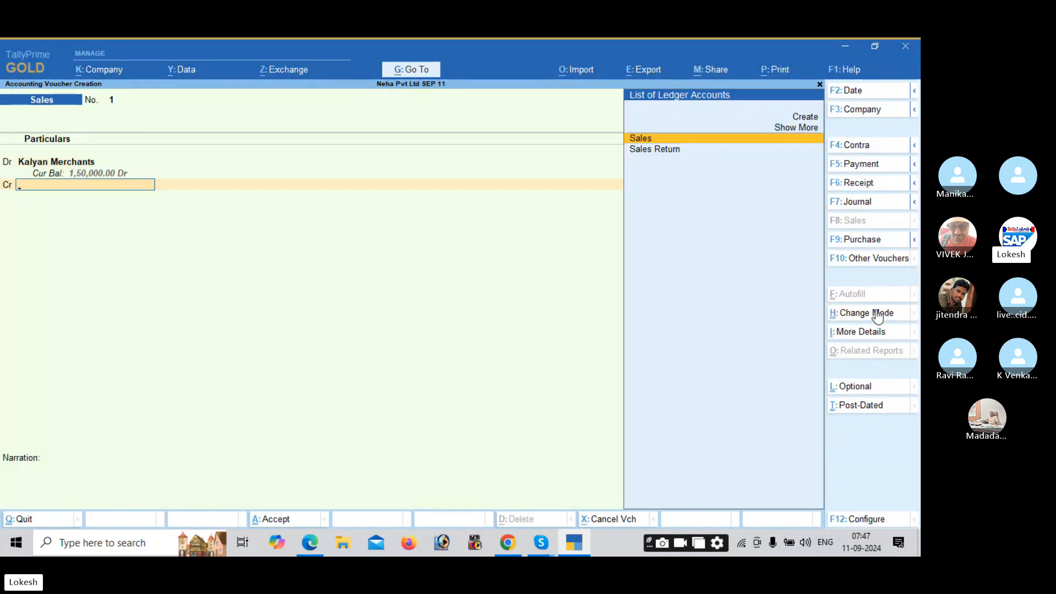
# Step: Credit the Sales ledger 1,50,000 and save Sales voucher No. 1
pyautogui.press('Return')
pyautogui.press('Return')
pyautogui.press('Return')
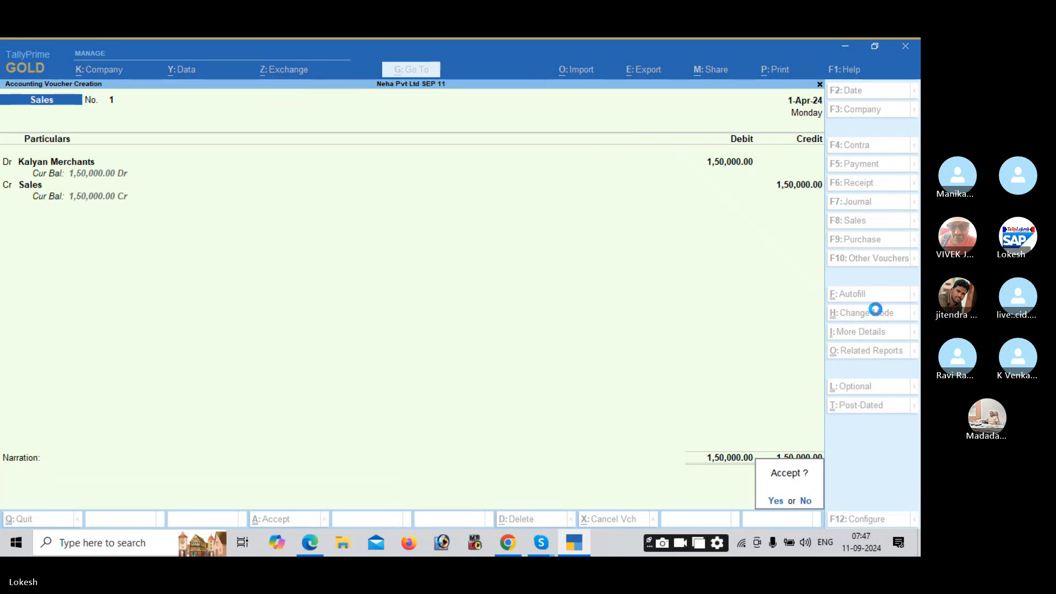
pyautogui.press('Return')
pyautogui.hotkey('alt', 'Tab')
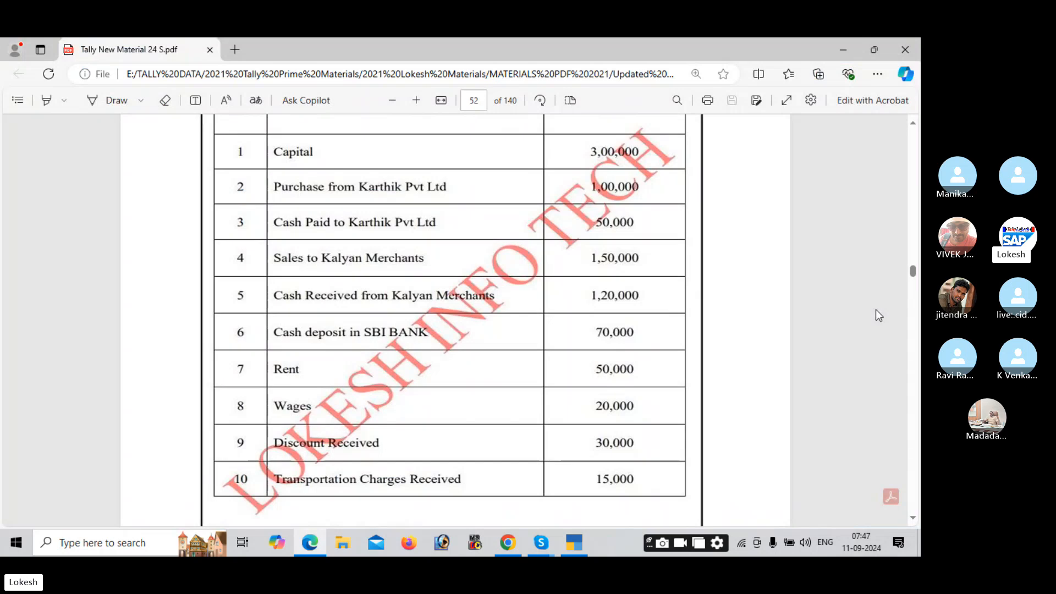
pyautogui.hotkey('alt', 'Tab')
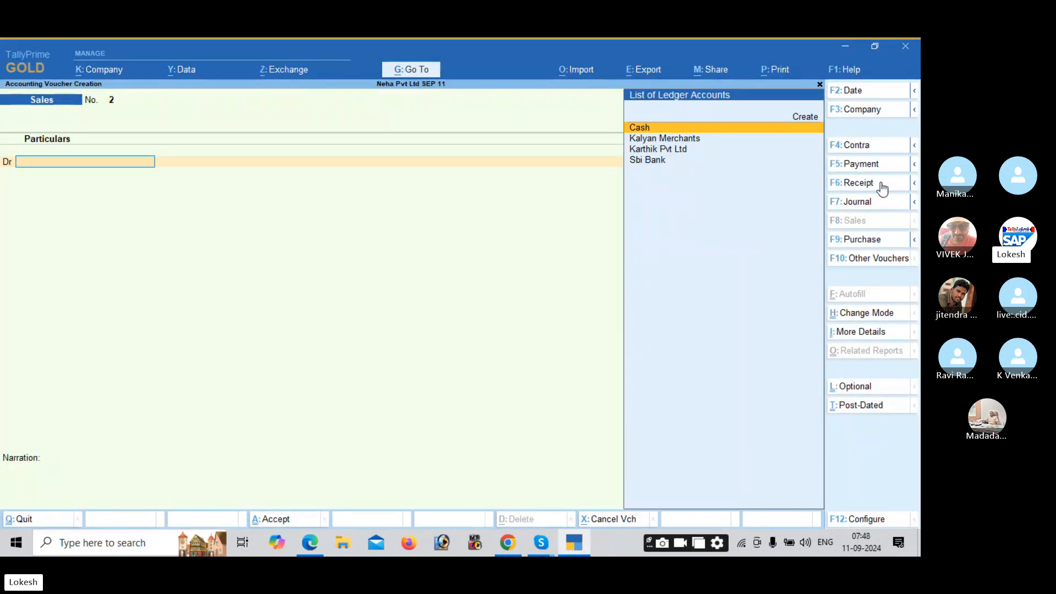
# Step: Switch to a Receipt voucher and credit Kalyan Merchants with 1,20,000
pyautogui.click(879, 182)
pyautogui.write('ka')
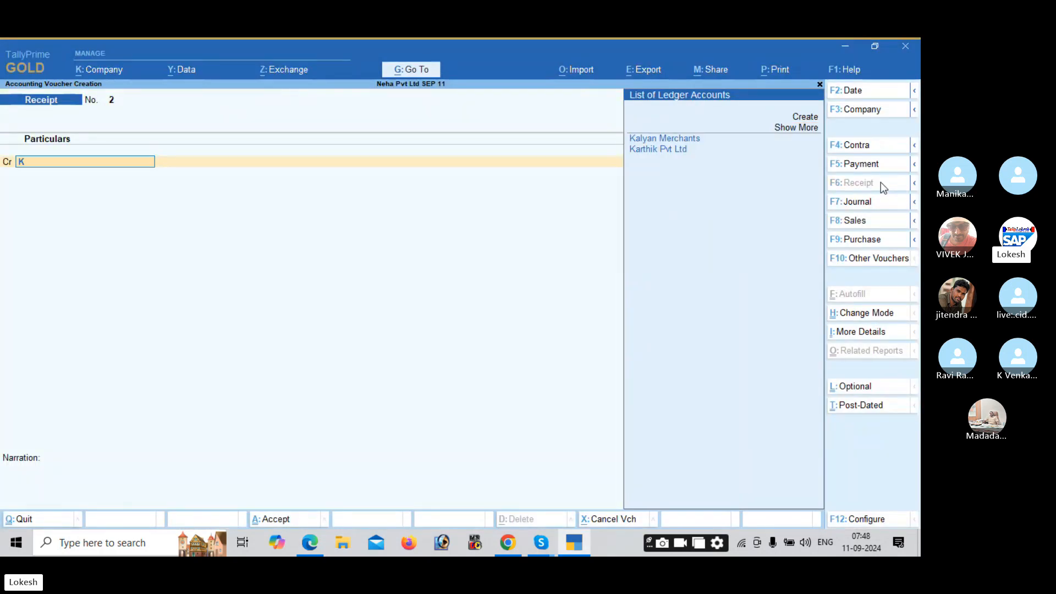
pyautogui.press('Return')
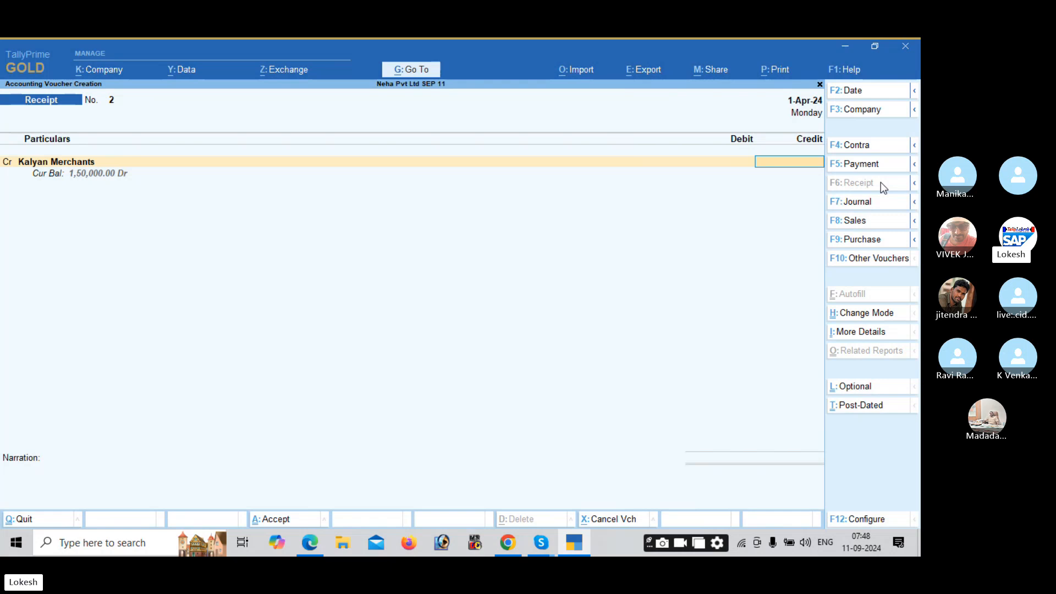
pyautogui.write('120000')
pyautogui.press('Return')
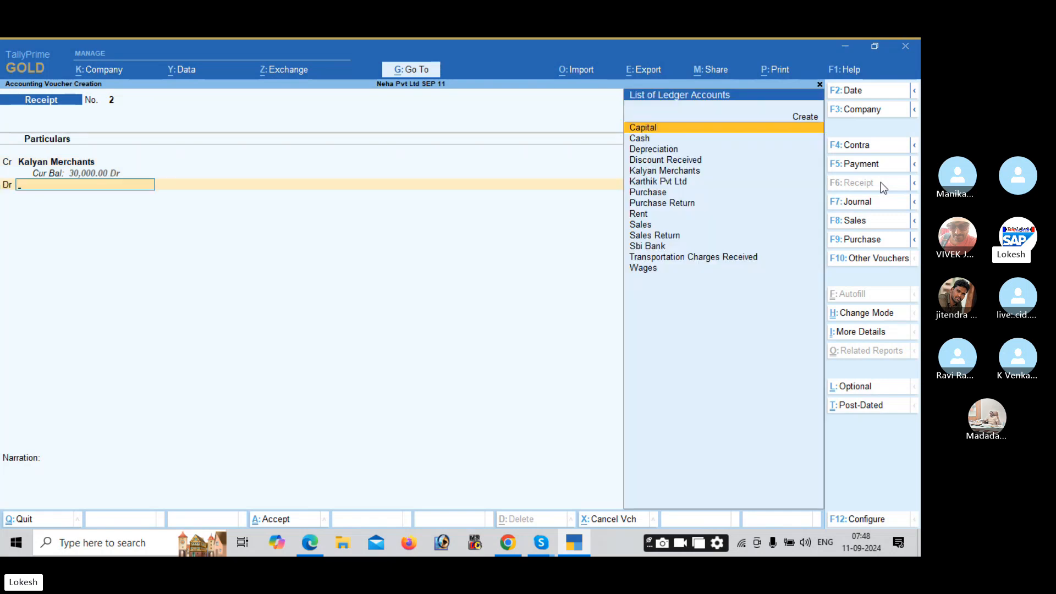
# Step: Debit Cash 1,20,000, save Receipt No. 2, and switch to a Contra voucher
pyautogui.hotkey('alt', 'Tab')
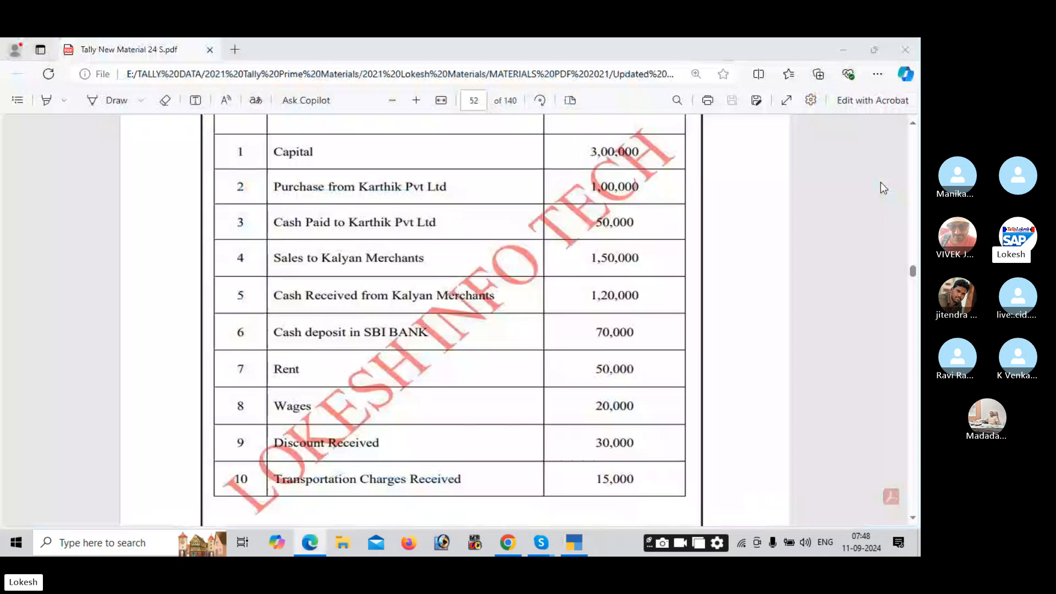
pyautogui.hotkey('alt', 'Tab')
pyautogui.press('Down')
pyautogui.press('Return')
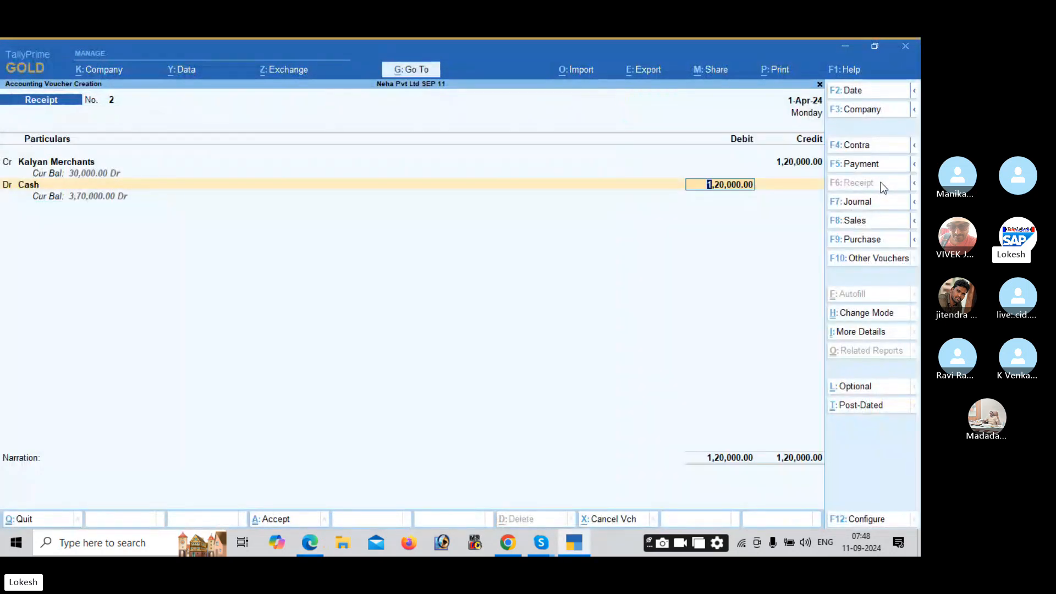
pyautogui.press('Return')
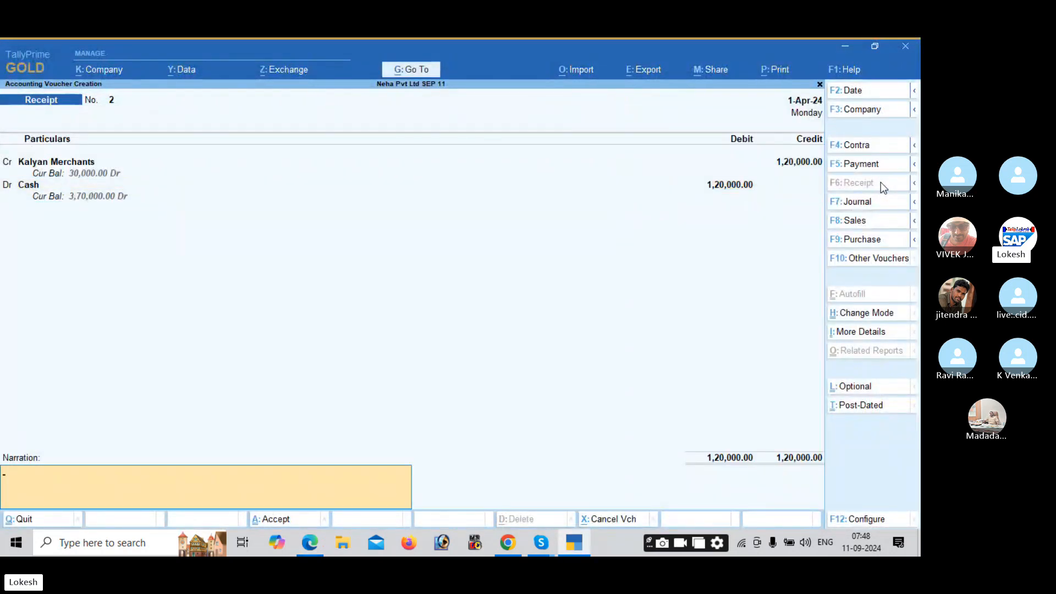
pyautogui.press('Return')
pyautogui.press('Return')
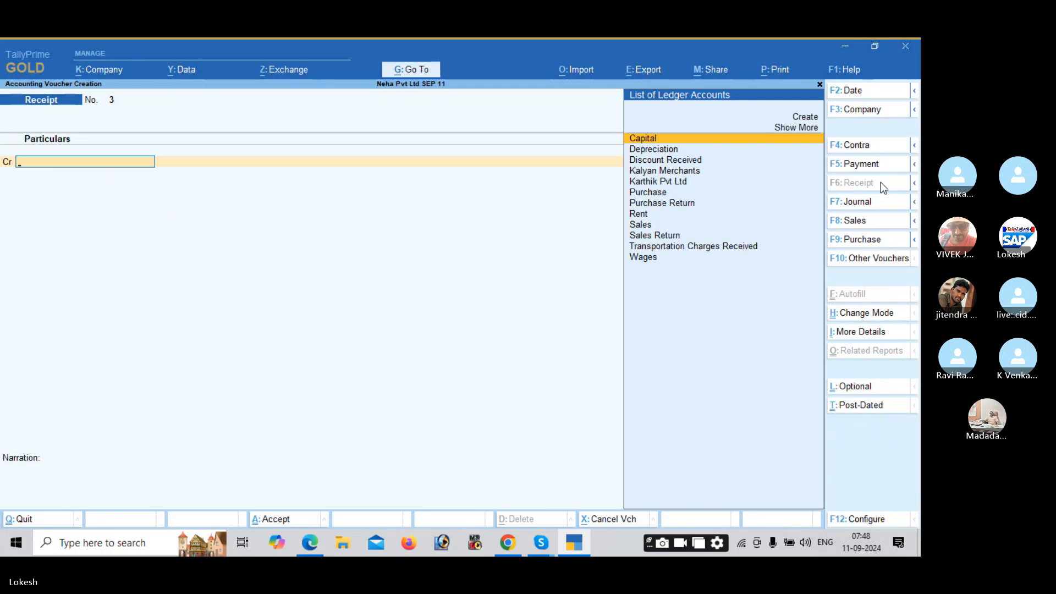
pyautogui.hotkey('alt', 'Tab')
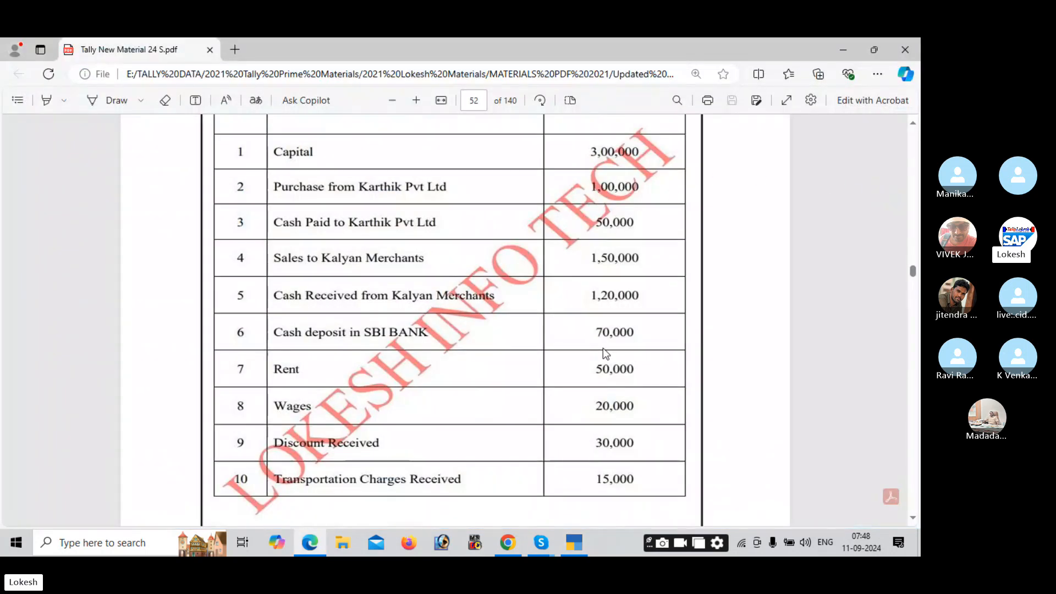
pyautogui.hotkey('alt', 'Tab')
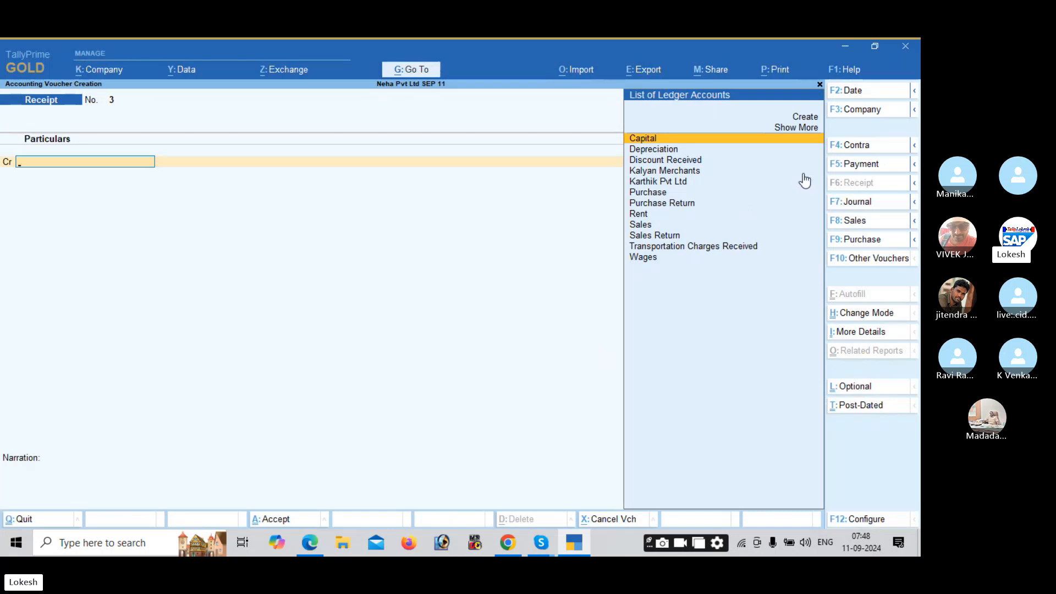
pyautogui.click(855, 153)
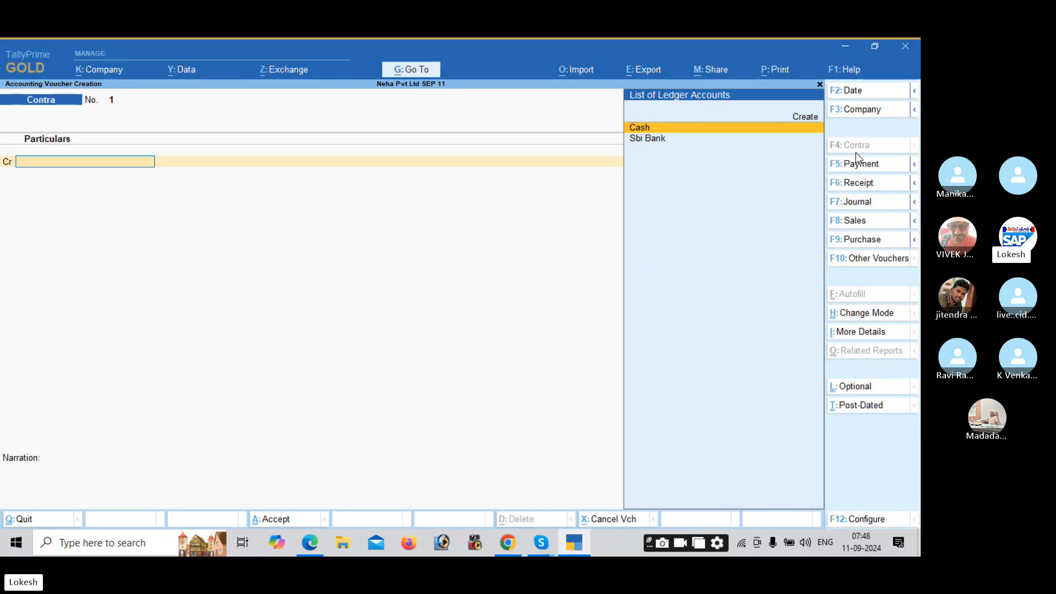
# Step: Save Contra voucher 1 crediting Cash and debiting Sbi Bank 70,000, skipping bank allocation and denominations
pyautogui.press('Return')
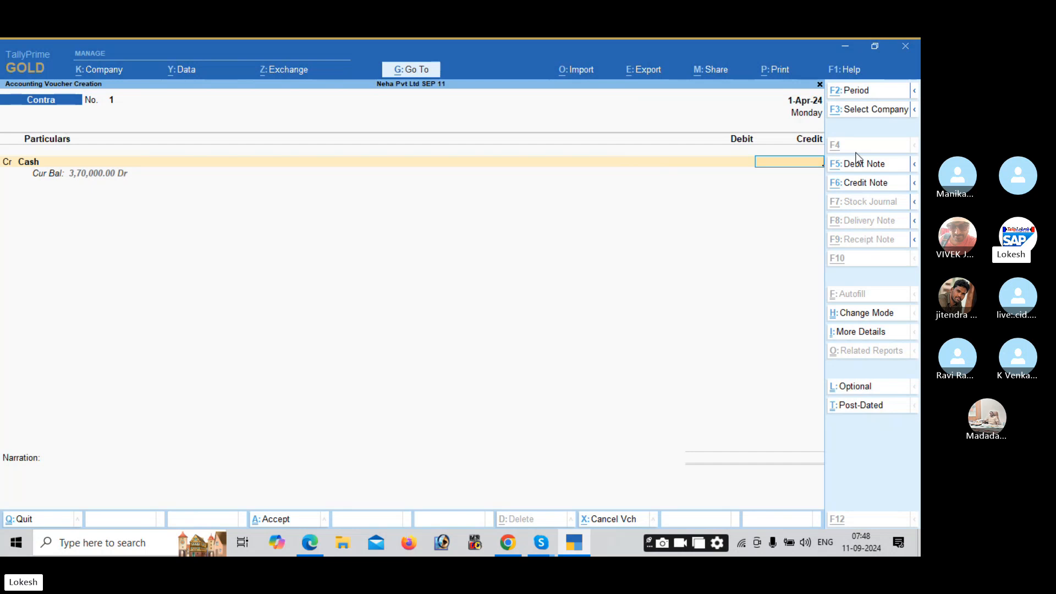
pyautogui.write('70000')
pyautogui.press('Return')
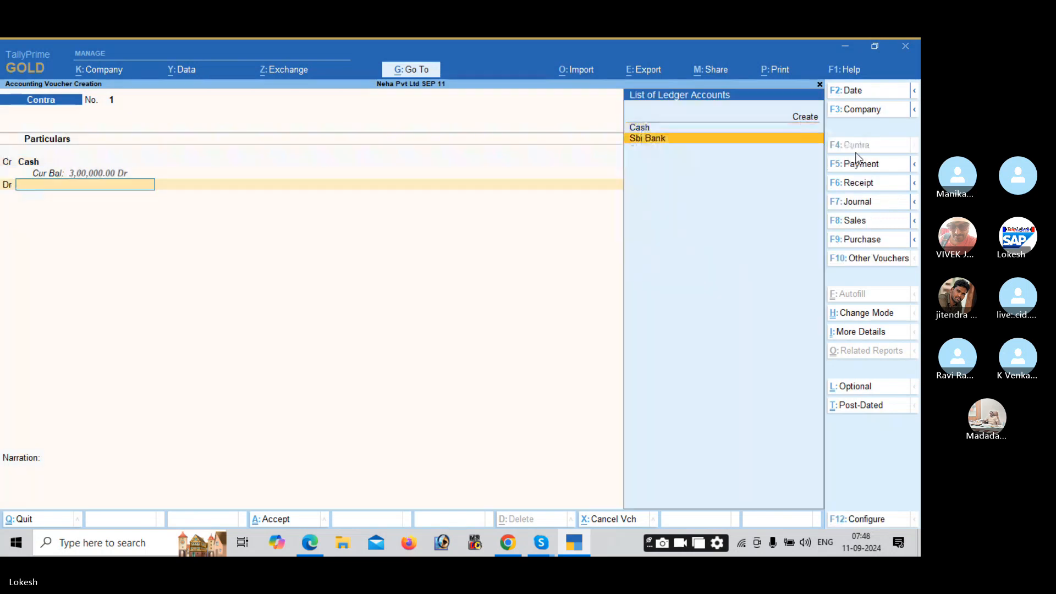
pyautogui.press('Return')
pyautogui.press('Return')
pyautogui.press('Return')
pyautogui.press('Return')
pyautogui.press('Return')
pyautogui.press('Return')
pyautogui.press('Return')
pyautogui.press('Return')
pyautogui.press('Return')
pyautogui.press('Return')
pyautogui.press('Return')
pyautogui.press('Return')
pyautogui.press('Return')
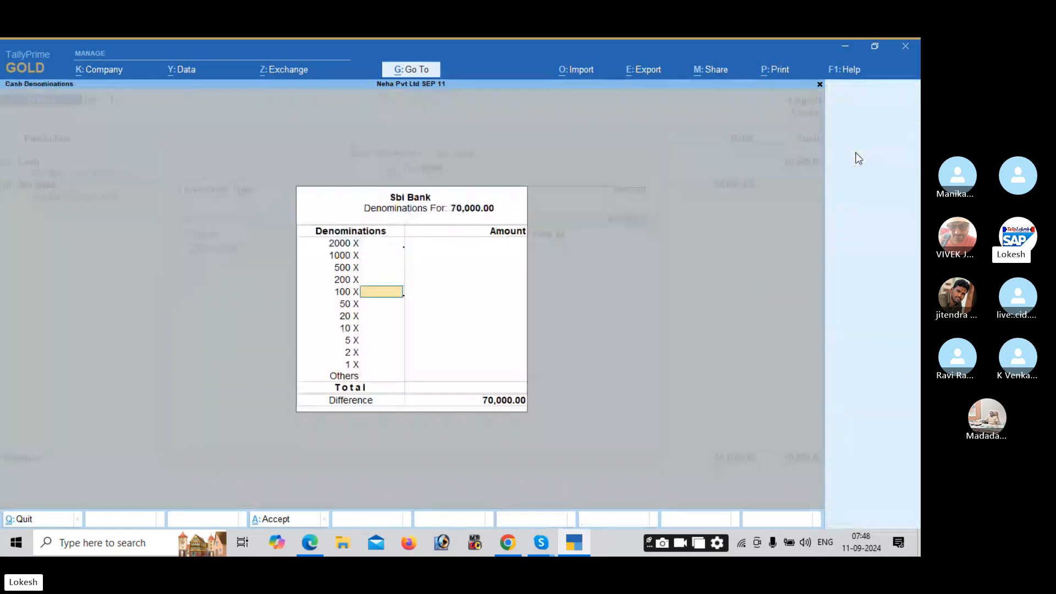
pyautogui.press('Return')
pyautogui.press('Return')
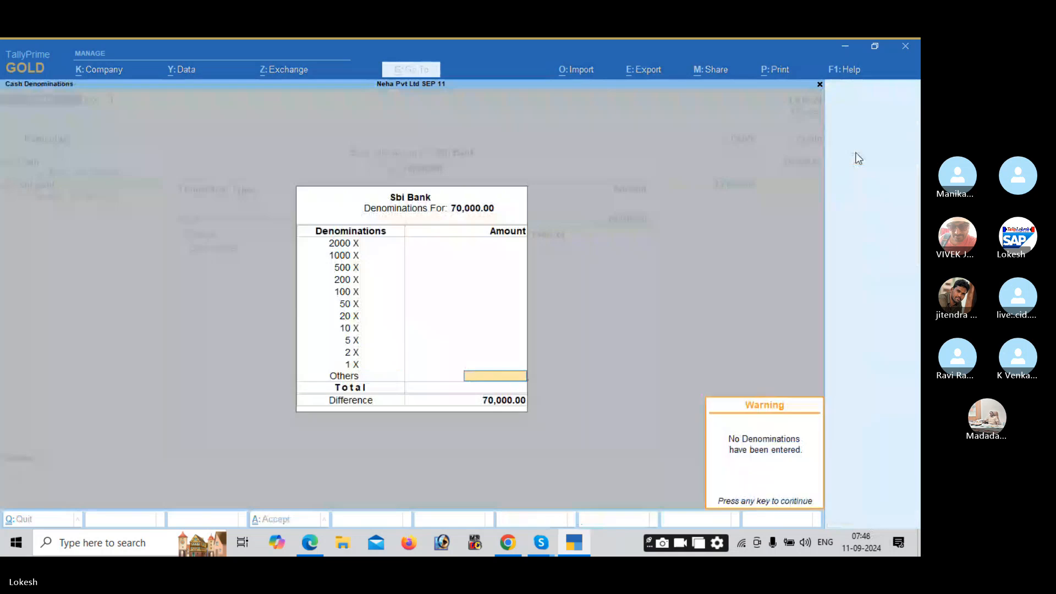
pyautogui.press('Return')
pyautogui.press('Return')
pyautogui.press('Return')
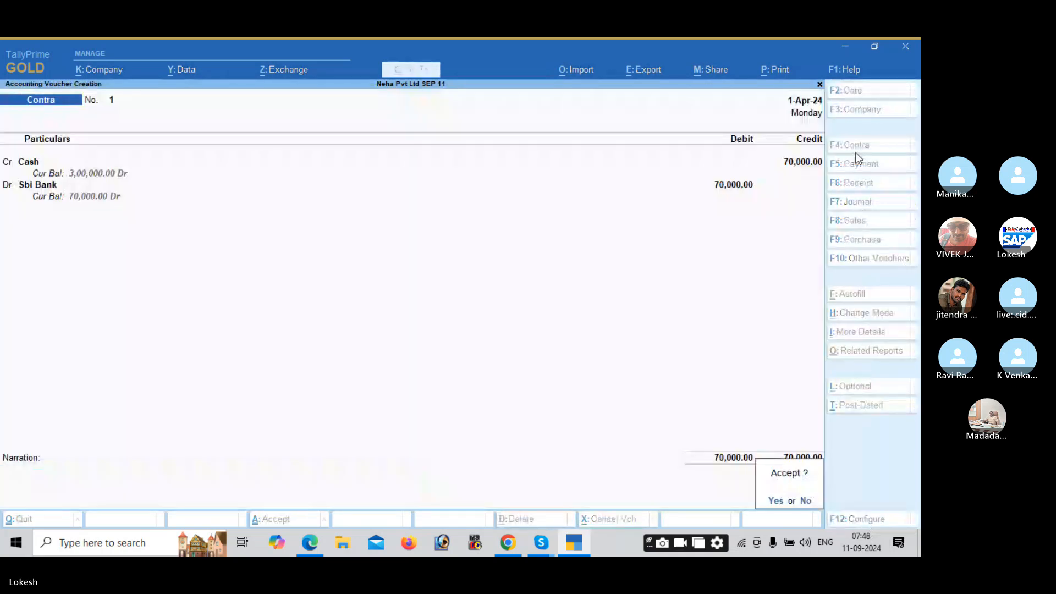
pyautogui.press('Return')
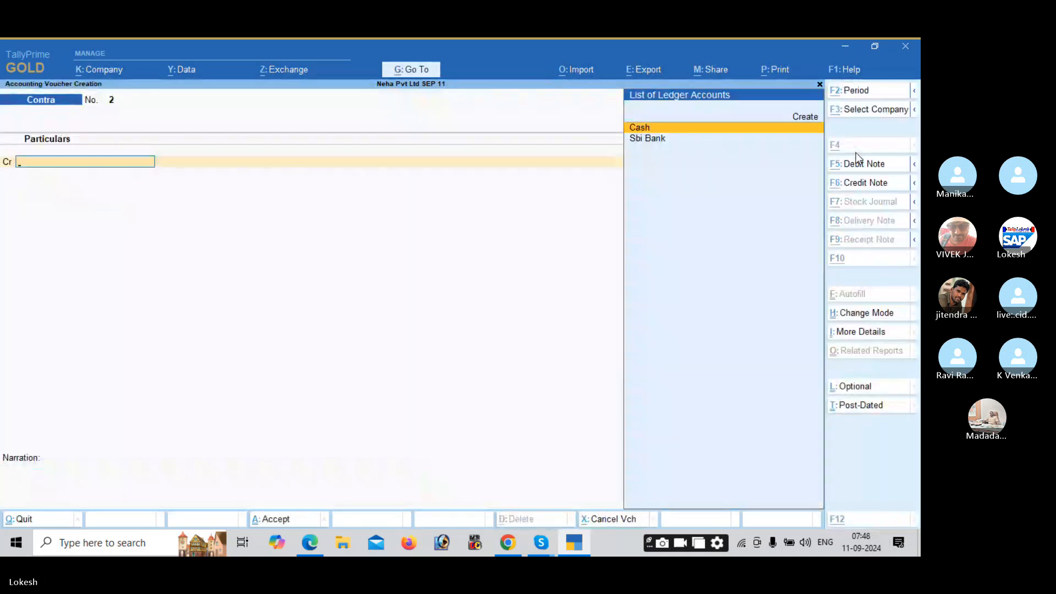
pyautogui.hotkey('alt', 'Tab')
pyautogui.scroll(-2, 858, 158)
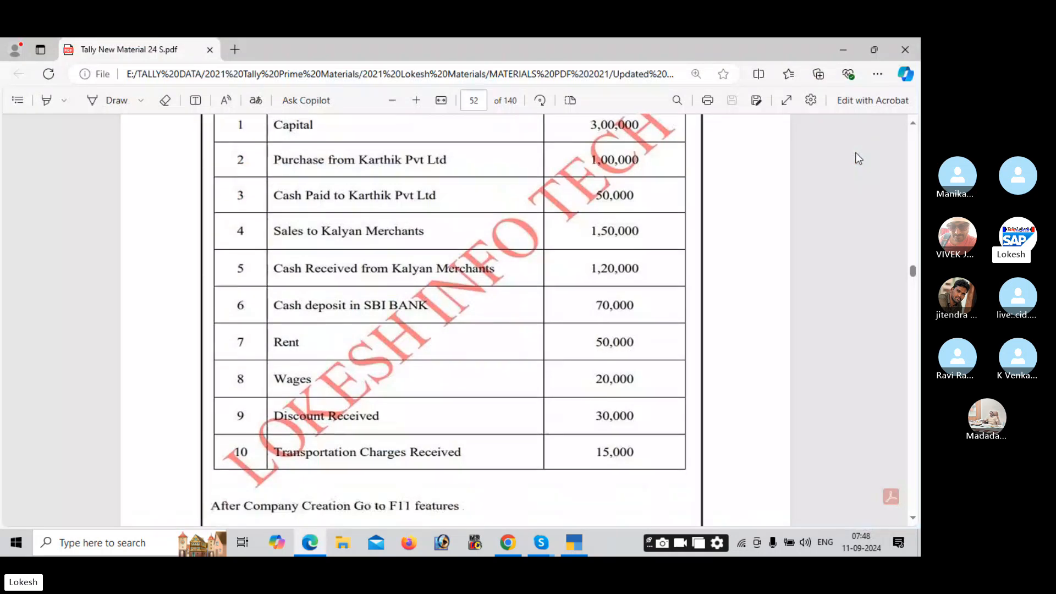
pyautogui.hotkey('alt', 'Tab')
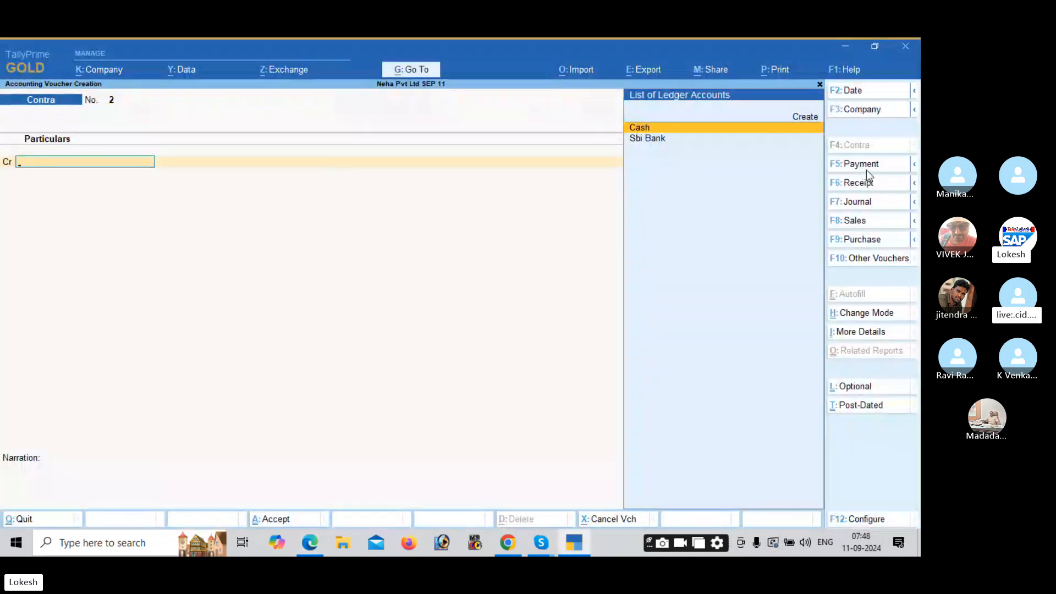
# Step: Record a Payment voucher debiting Rent 50,000 and crediting Cash
pyautogui.click(866, 167)
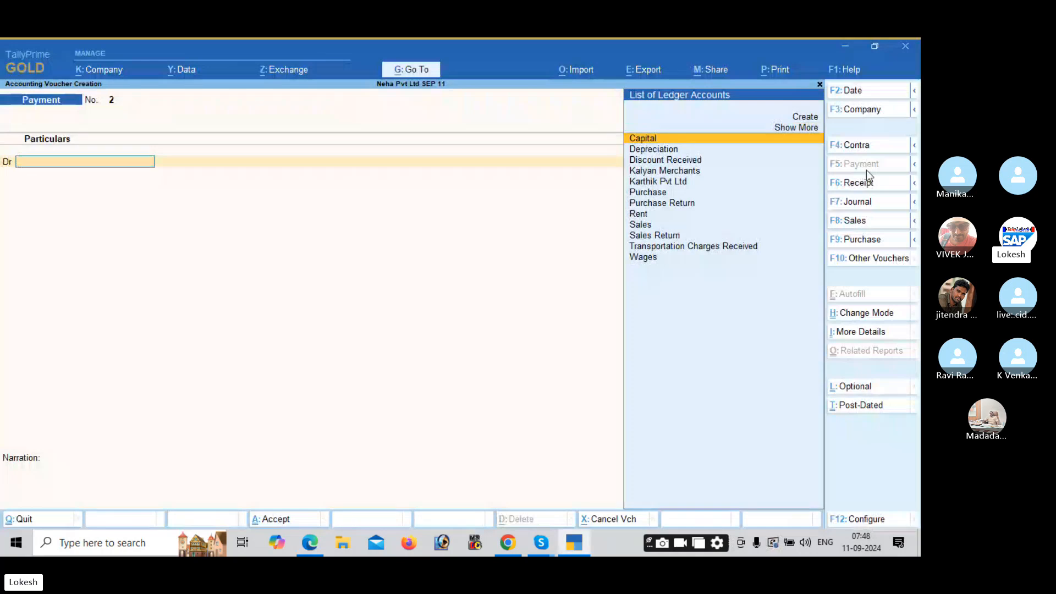
pyautogui.write('re')
pyautogui.press('Return')
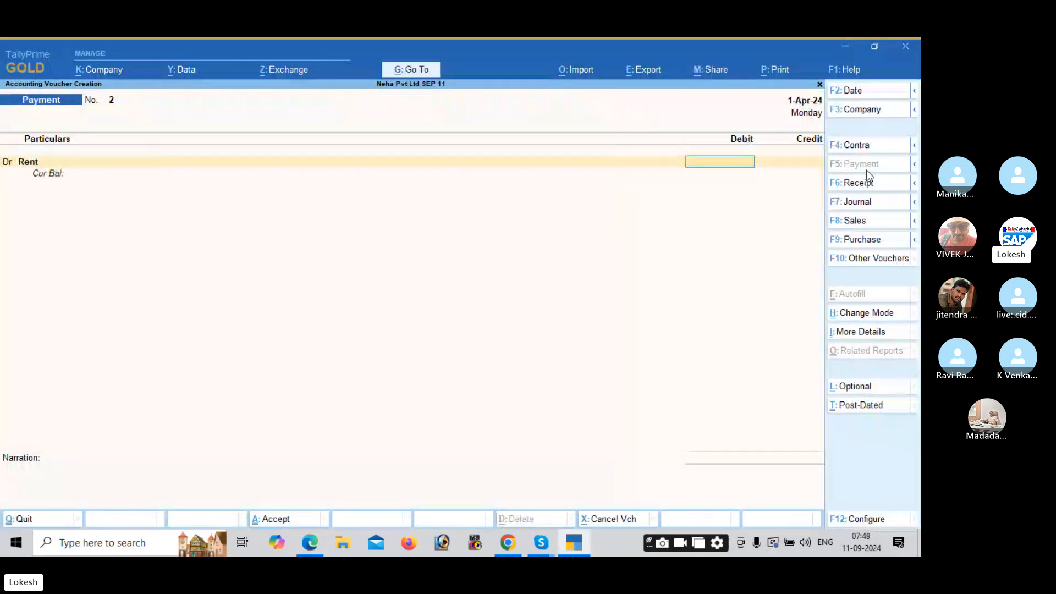
pyautogui.hotkey('alt', 'Tab')
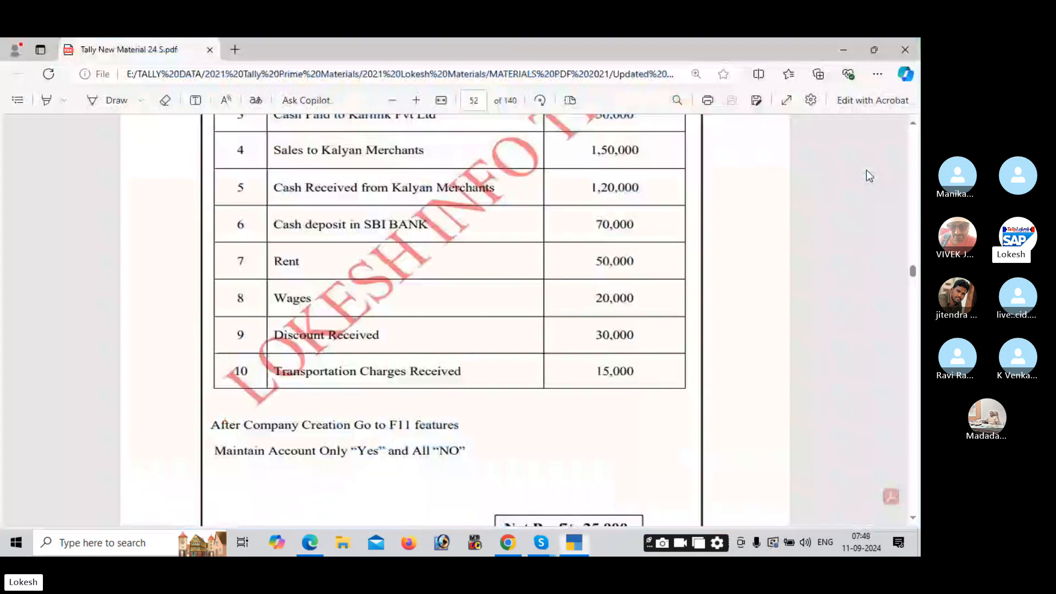
pyautogui.hotkey('alt', 'Tab')
pyautogui.write('50000')
pyautogui.press('Return')
pyautogui.press('Return')
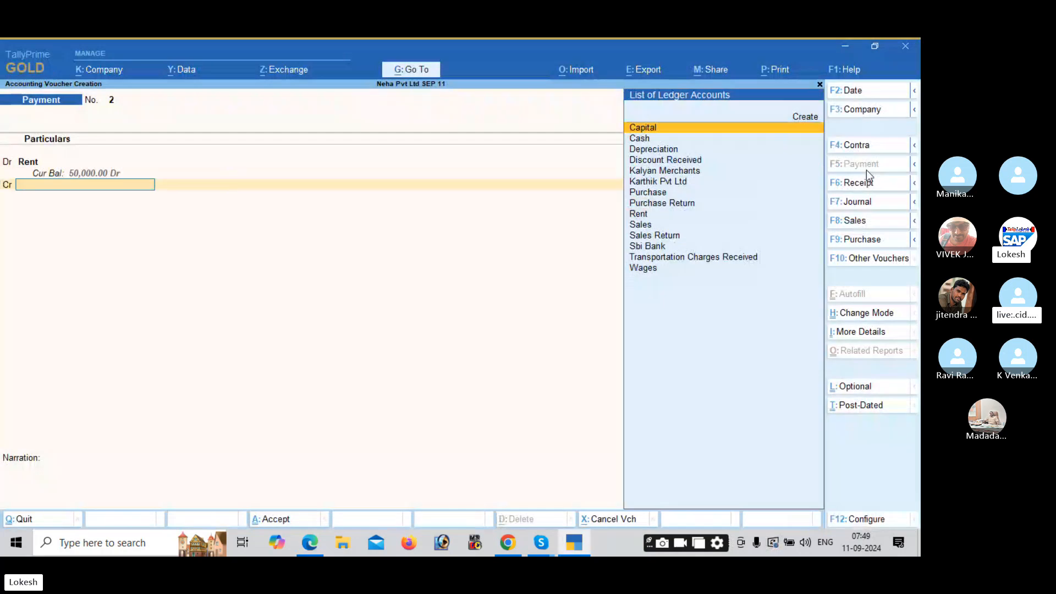
pyautogui.press('Down')
pyautogui.press('Return')
pyautogui.press('Return')
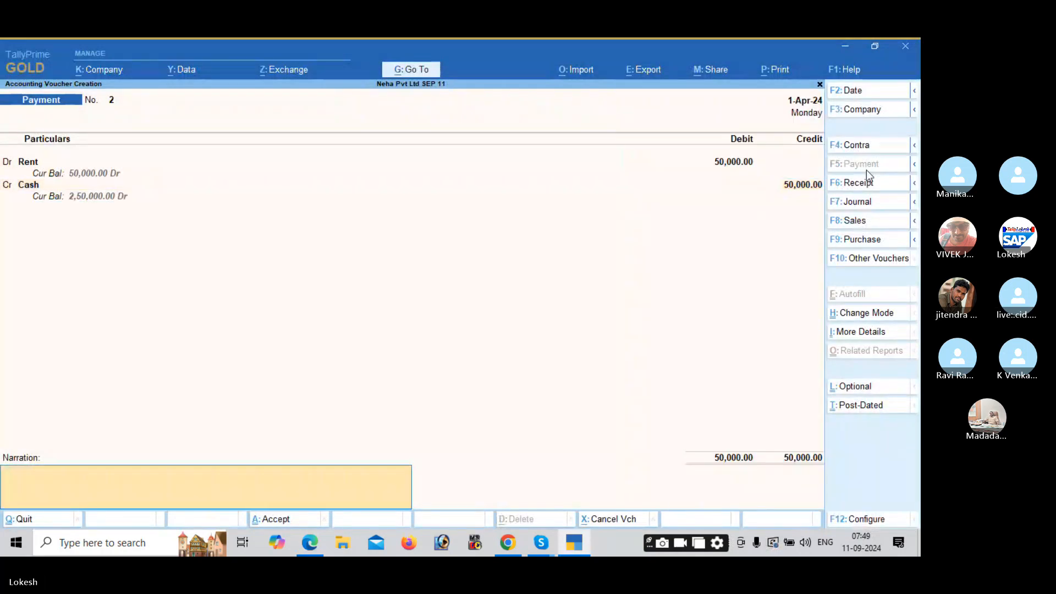
pyautogui.press('Return')
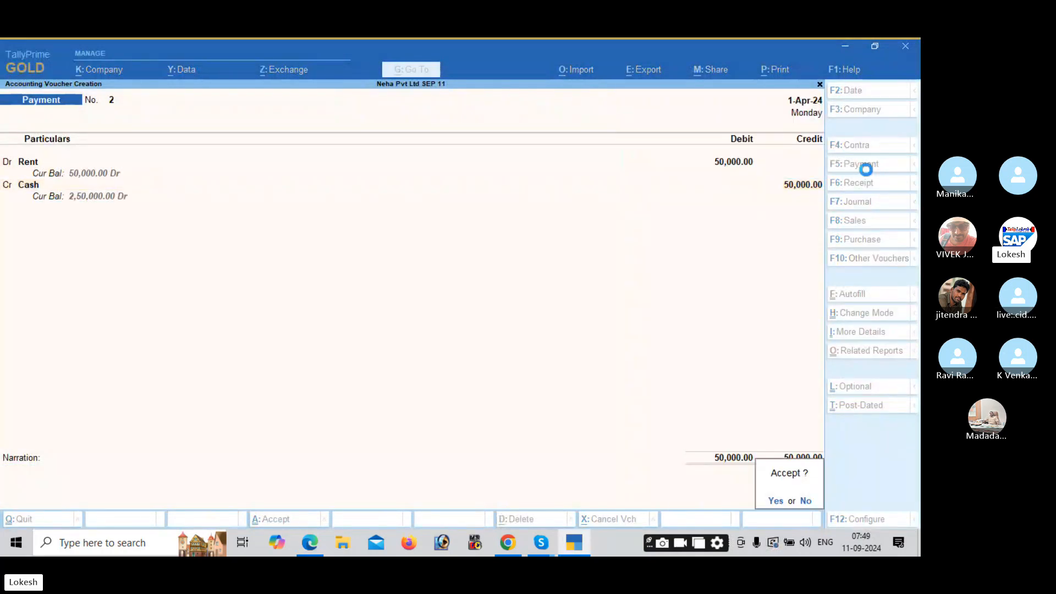
pyautogui.press('Return')
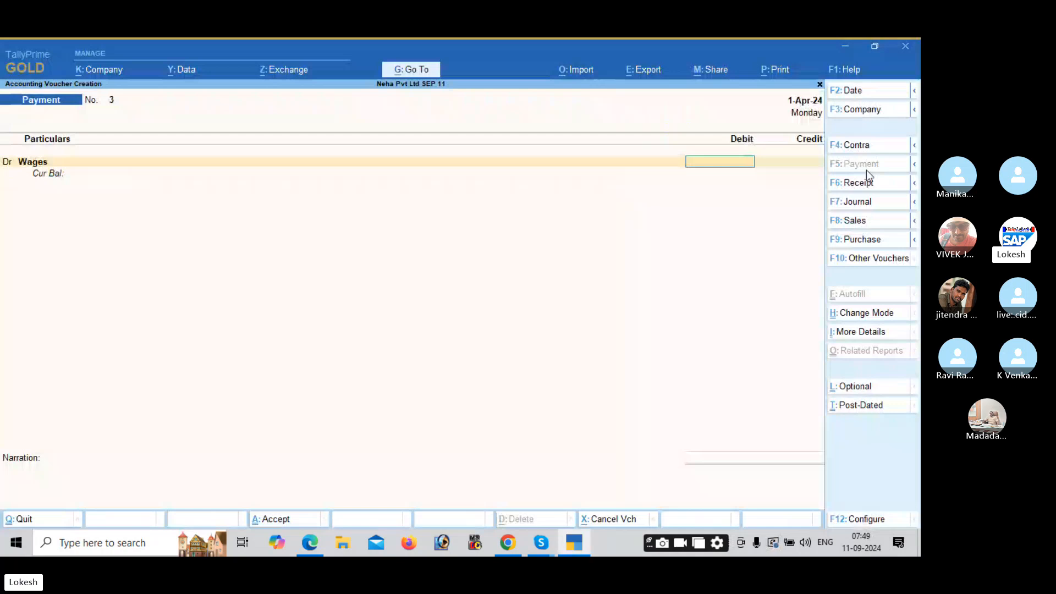
# Step: Record a Payment voucher for Wages 20,000 paid from Cash
pyautogui.hotkey('alt', 'Tab')
pyautogui.hotkey('alt', 'Tab')
pyautogui.write('20000')
pyautogui.press('Return')
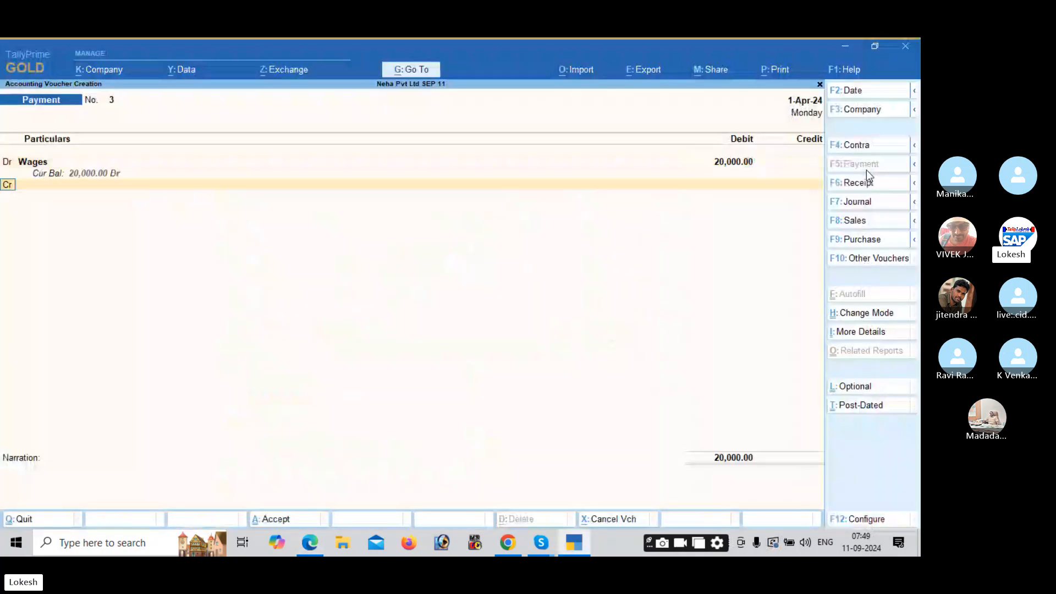
pyautogui.press('Down')
pyautogui.press('Return')
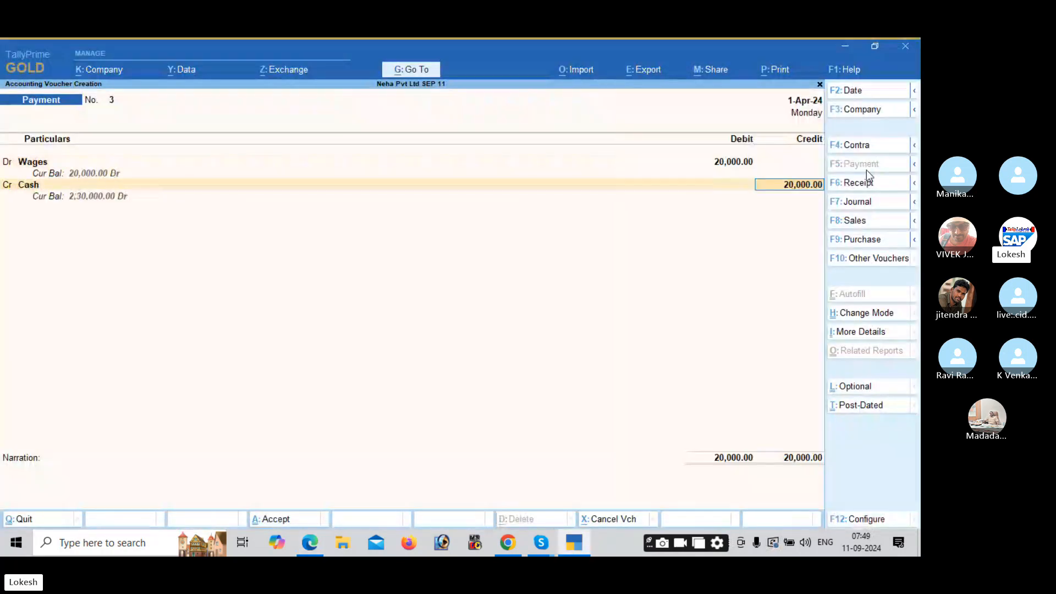
pyautogui.press('Return')
pyautogui.press('Return')
pyautogui.press('Return')
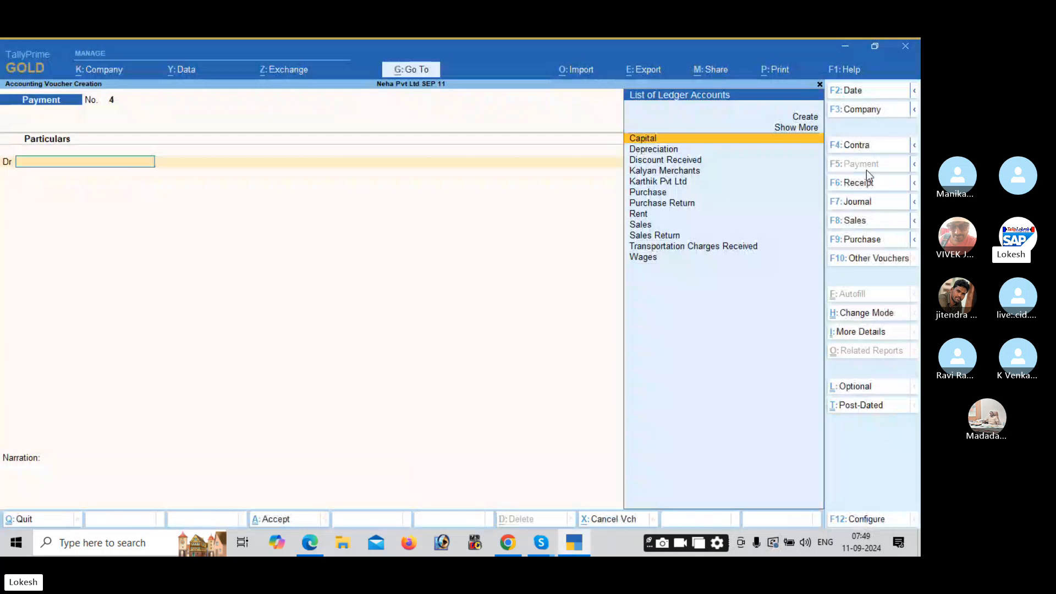
pyautogui.hotkey('alt', 'Tab')
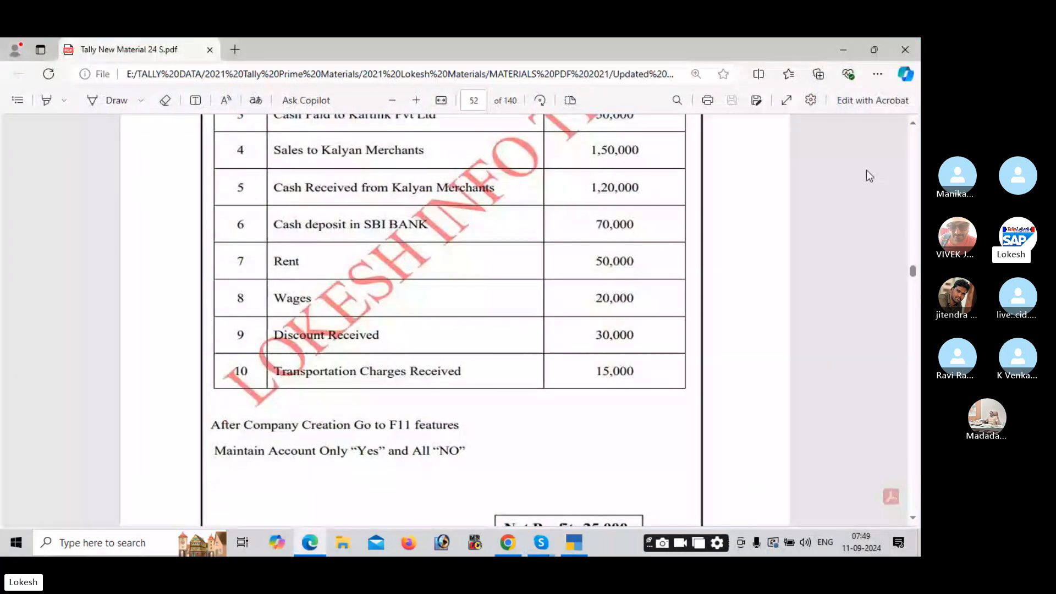
pyautogui.hotkey('alt', 'Tab')
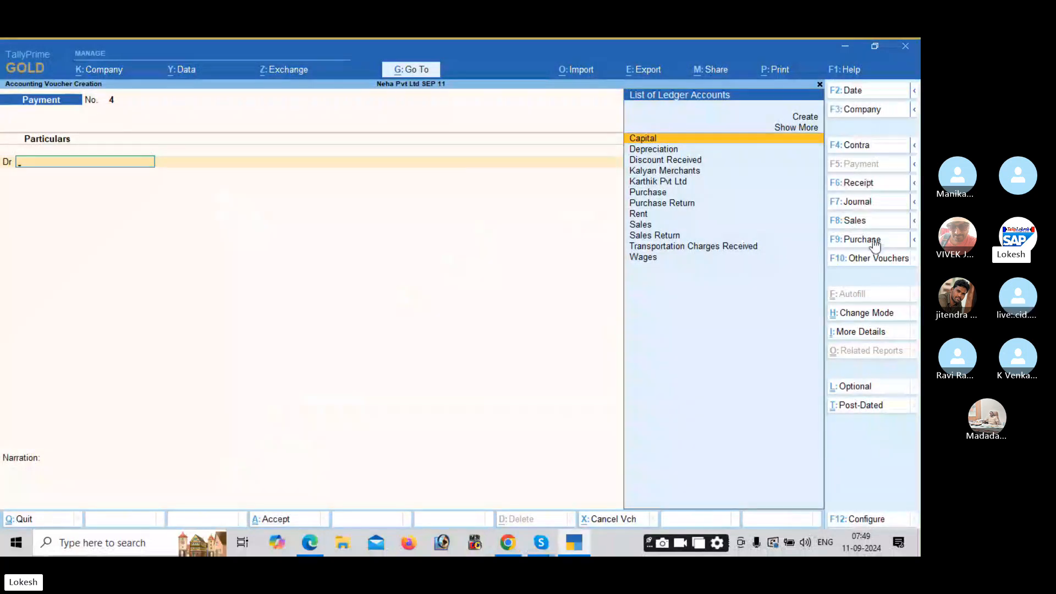
# Step: Record a Receipt voucher crediting Discount Received 30,000 and debiting Cash
pyautogui.click(878, 187)
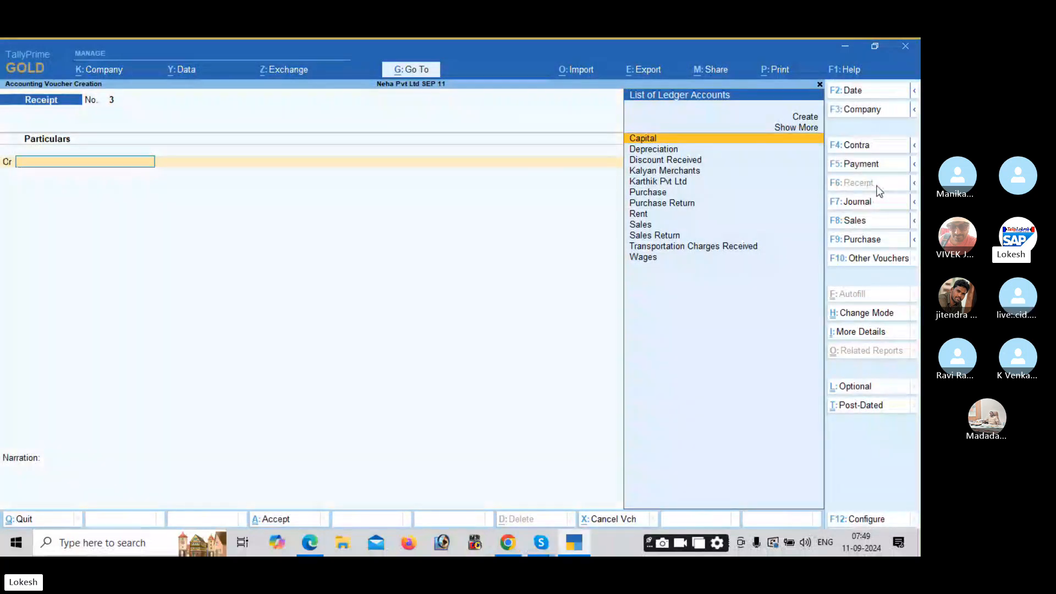
pyautogui.write('di')
pyautogui.press('Return')
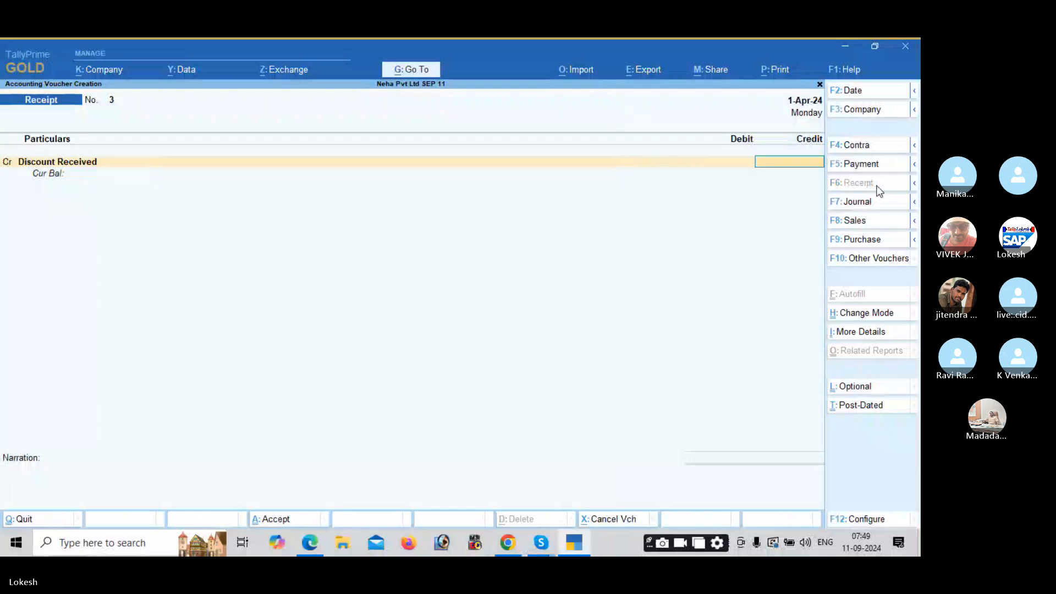
pyautogui.hotkey('alt', 'Tab')
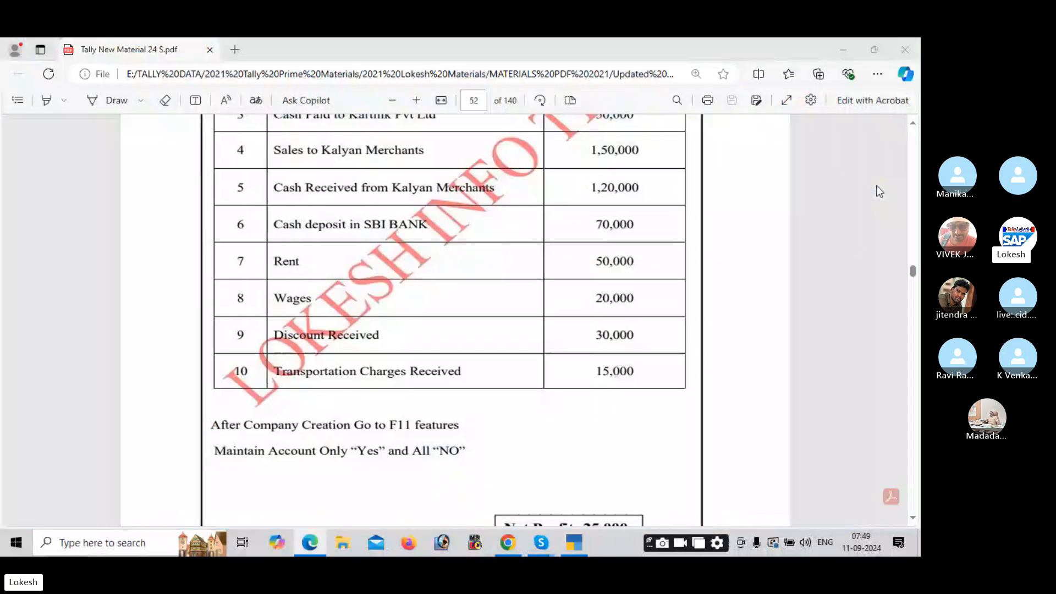
pyautogui.hotkey('alt', 'Tab')
pyautogui.write('30,000')
pyautogui.press('Return')
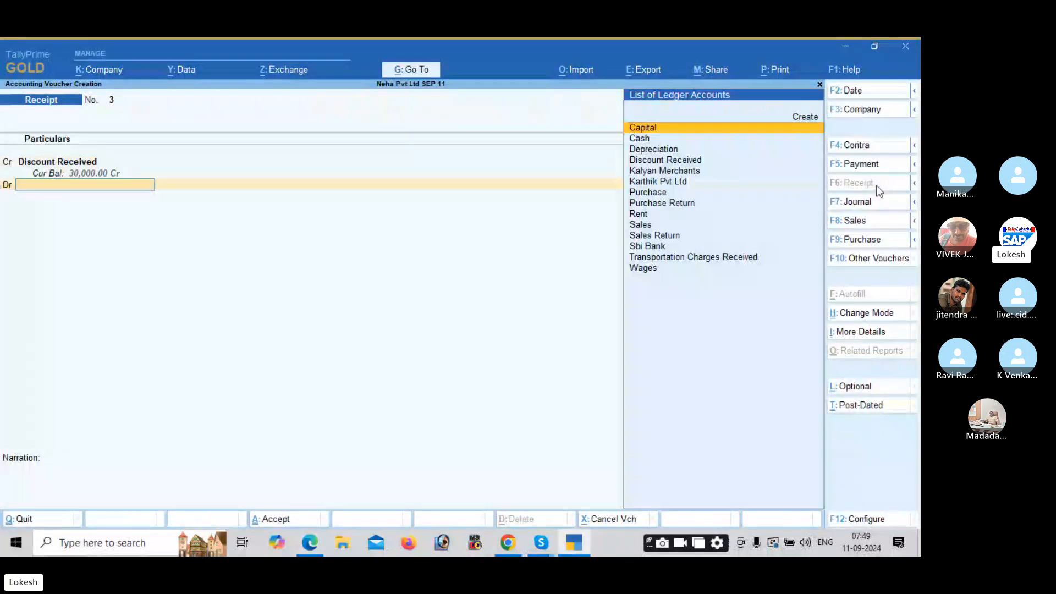
pyautogui.write('cash')
pyautogui.press('Return')
pyautogui.press('Return')
pyautogui.press('Return')
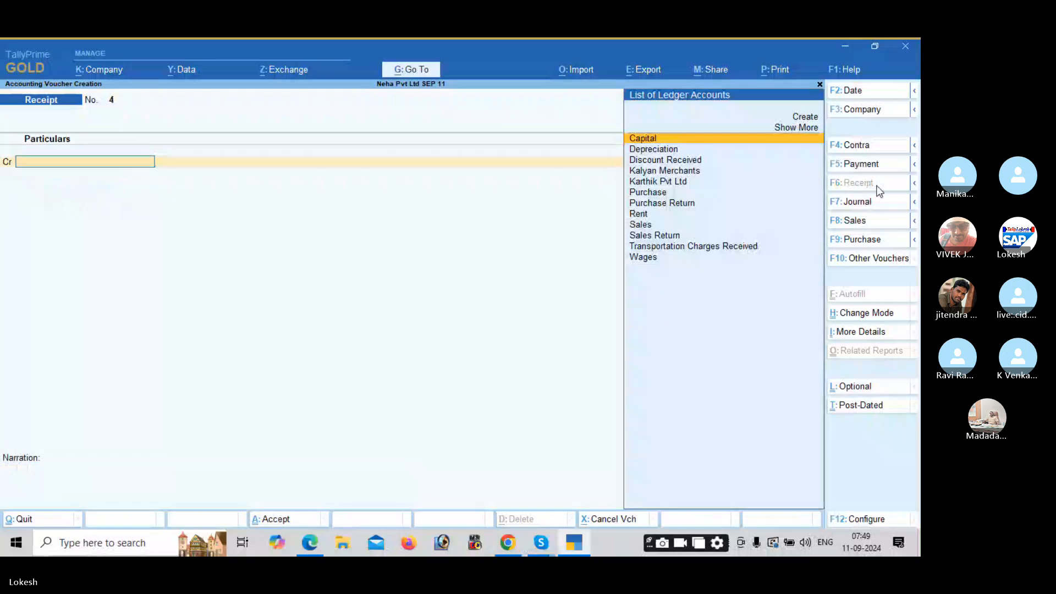
# Step: Record Receipt voucher 4 crediting Transportation Charges Received 15,000 against Cash
pyautogui.write('Tr')
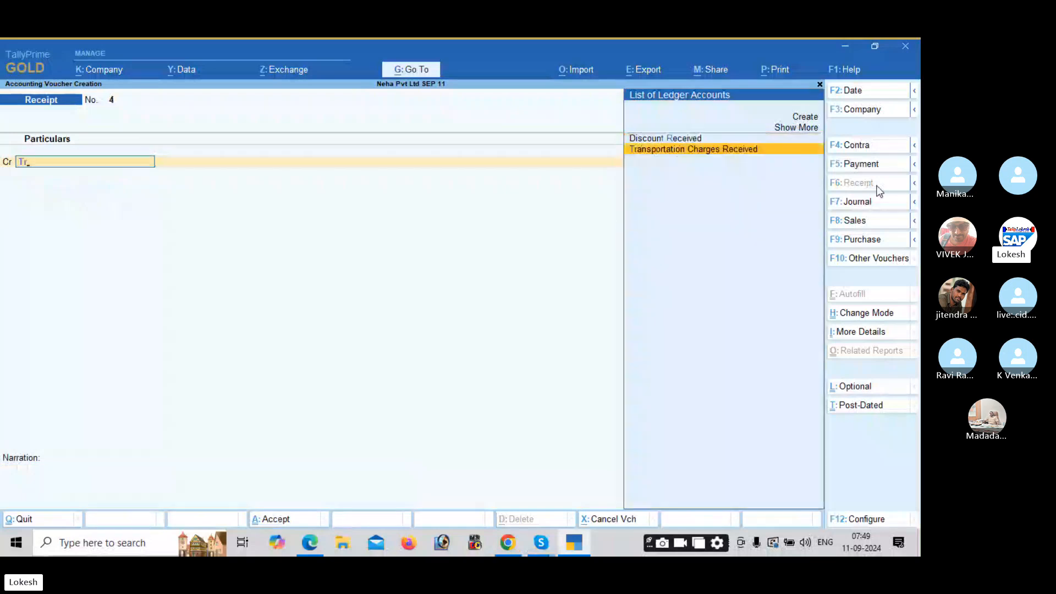
pyautogui.press('Return')
pyautogui.hotkey('alt', 'Tab')
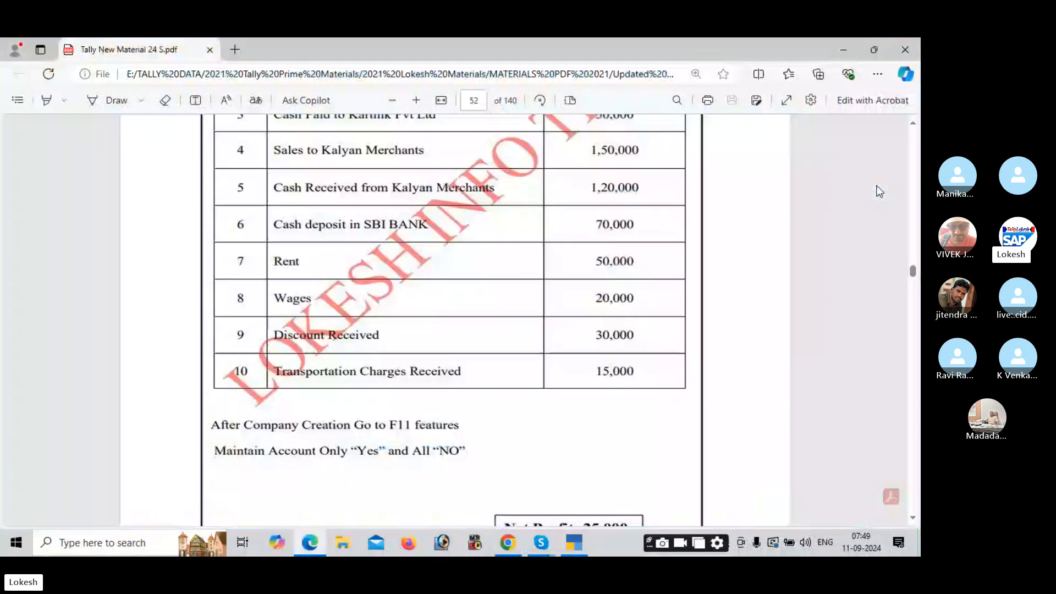
pyautogui.hotkey('alt', 'Tab')
pyautogui.write('15000')
pyautogui.press('Return')
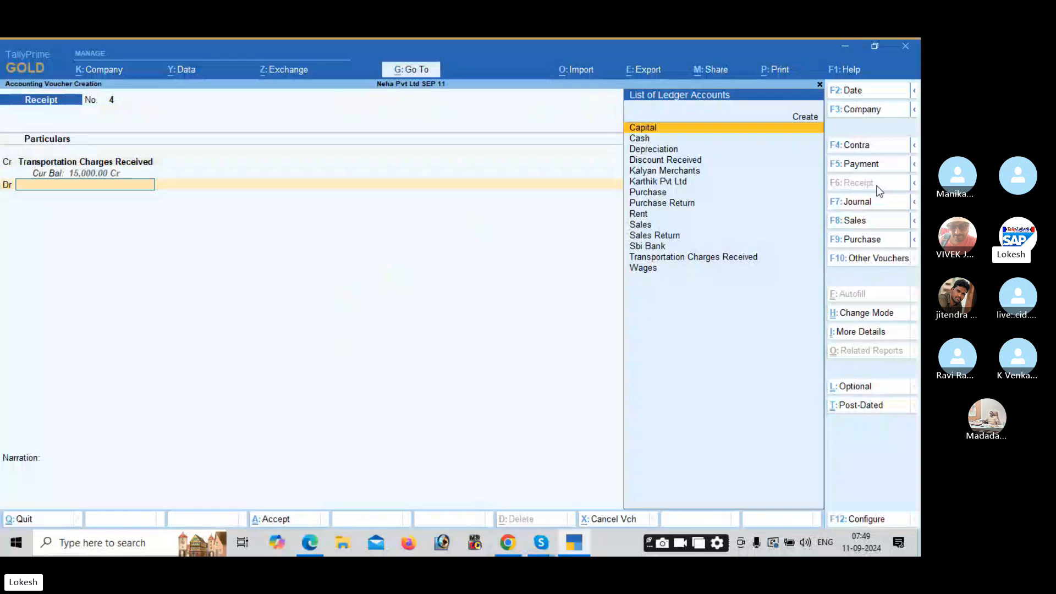
pyautogui.press('Down')
pyautogui.press('Return')
pyautogui.press('Return')
pyautogui.press('Return')
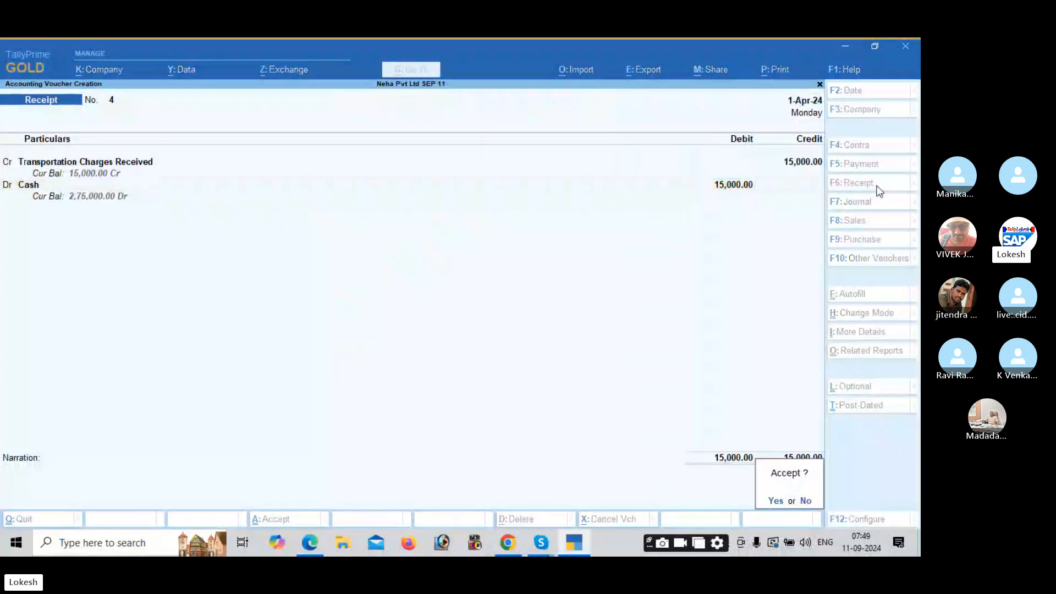
pyautogui.press('Return')
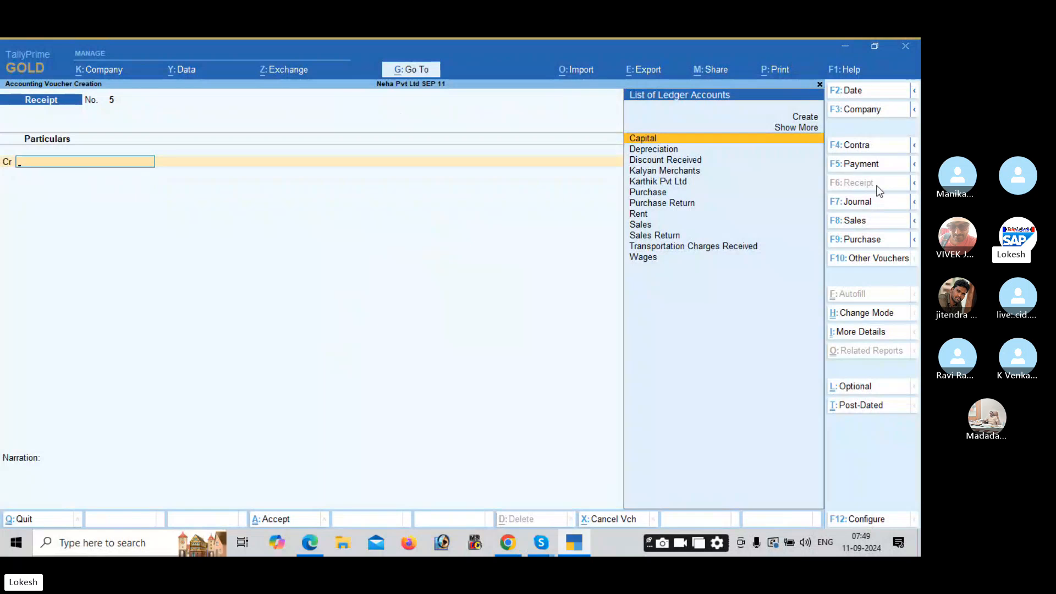
# Step: Quit voucher entry and step through the day's vouchers in the Day Book
pyautogui.press('Escape')
pyautogui.press('Return')
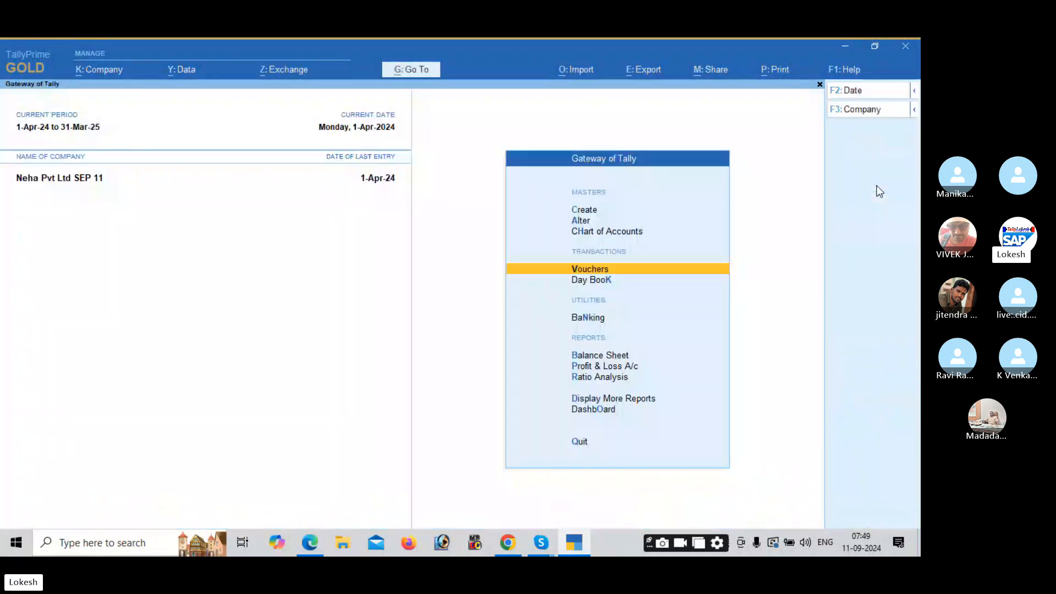
pyautogui.press('Down')
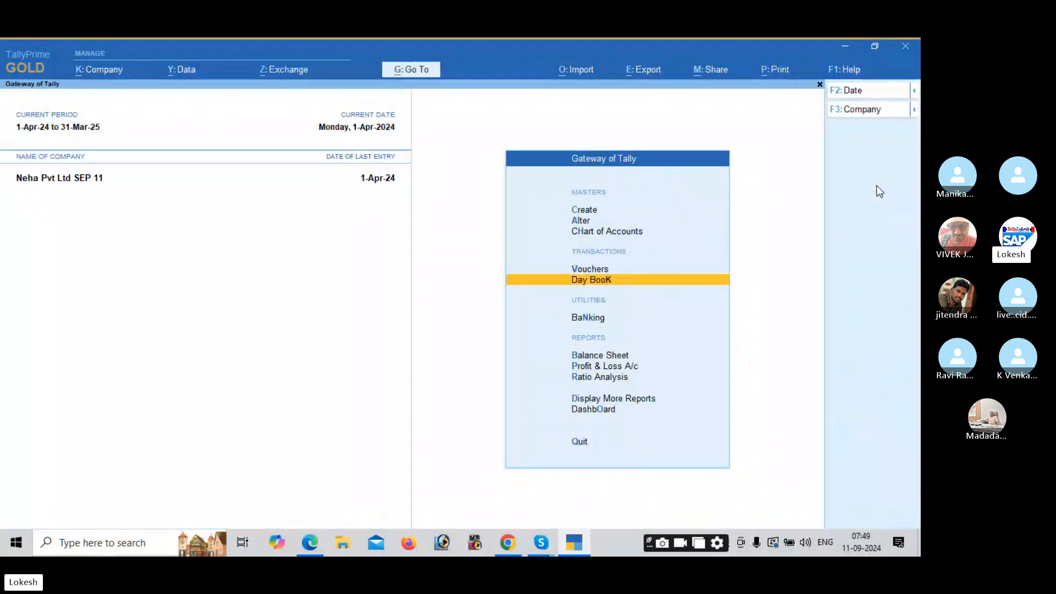
pyautogui.press('Return')
pyautogui.press('Down')
pyautogui.press('Down')
pyautogui.press('Down')
pyautogui.press('Down')
pyautogui.press('Down')
pyautogui.press('Down')
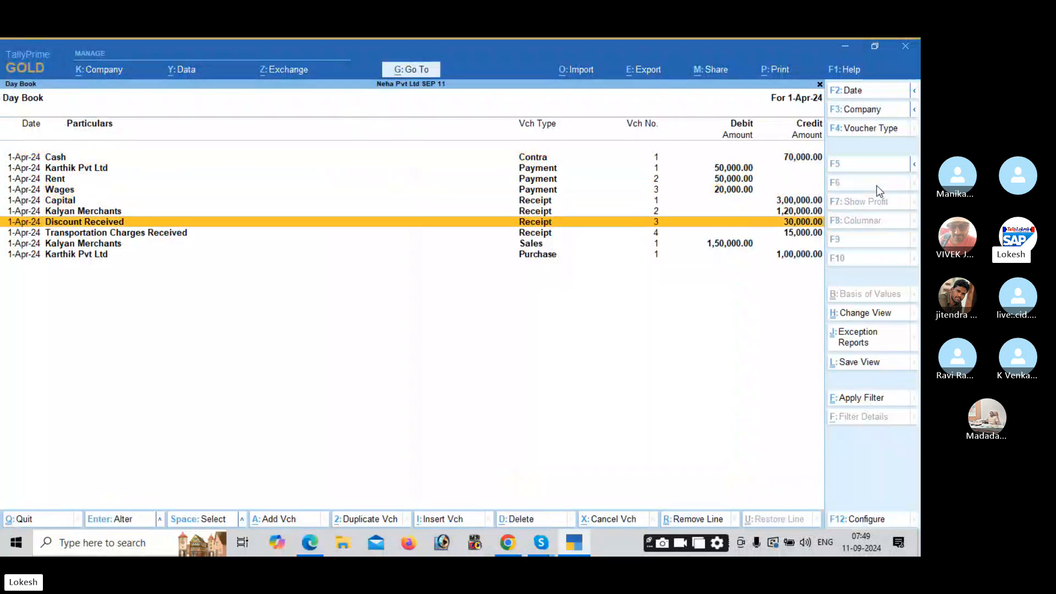
pyautogui.press('Escape')
# Step: Show the detailed Profit & Loss account with Nett Profit 25,000 and compare it with the PDF
pyautogui.press('Down')
pyautogui.press('Down')
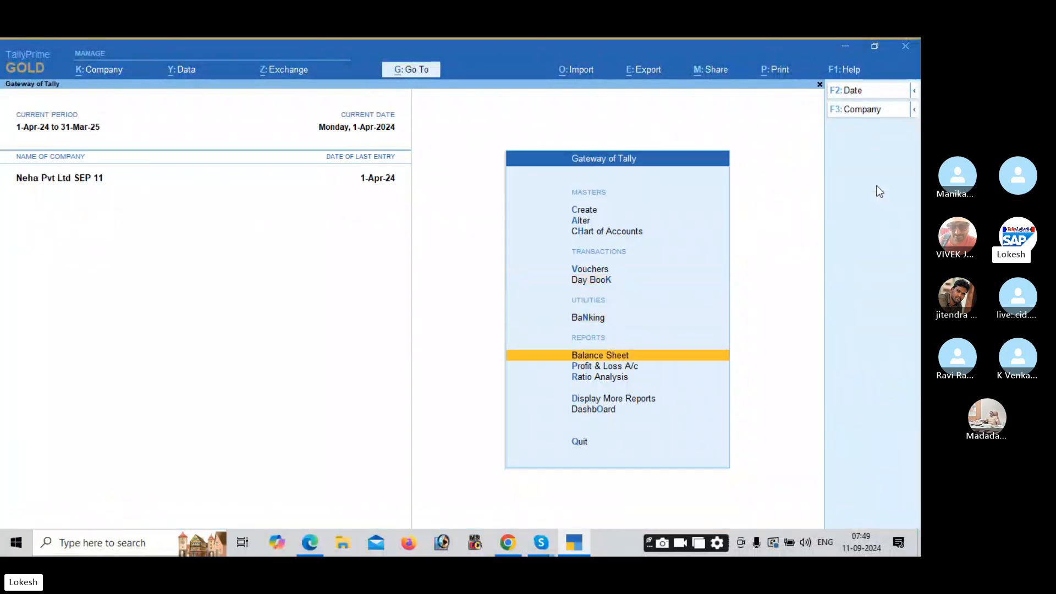
pyautogui.press('Down')
pyautogui.press('Return')
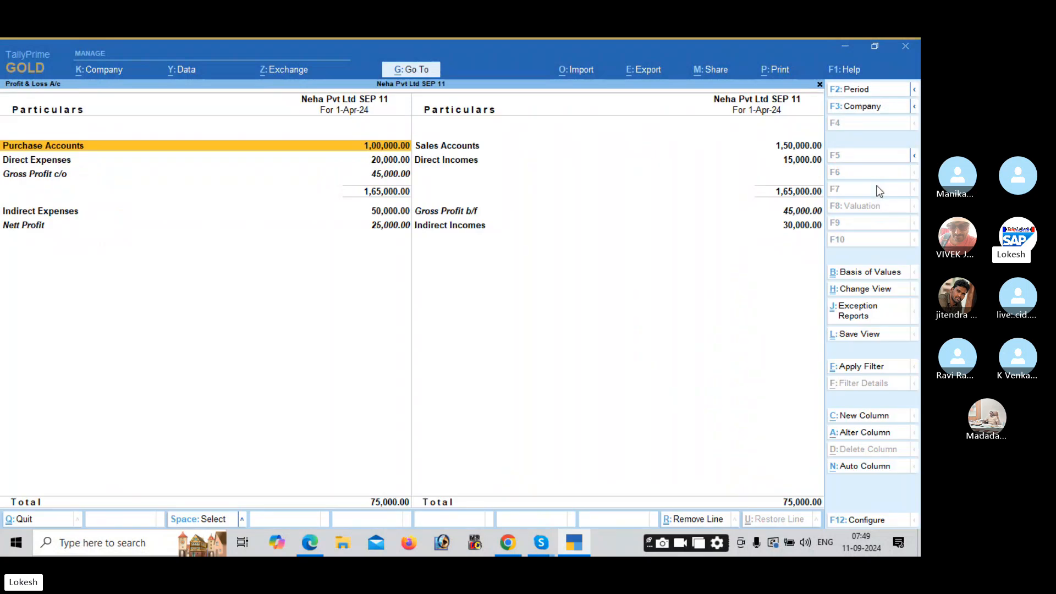
pyautogui.hotkey('alt', 'F5')
pyautogui.press('Down')
pyautogui.press('Down')
pyautogui.press('Down')
pyautogui.press('Down')
pyautogui.press('Down')
pyautogui.press('Down')
pyautogui.press('Down')
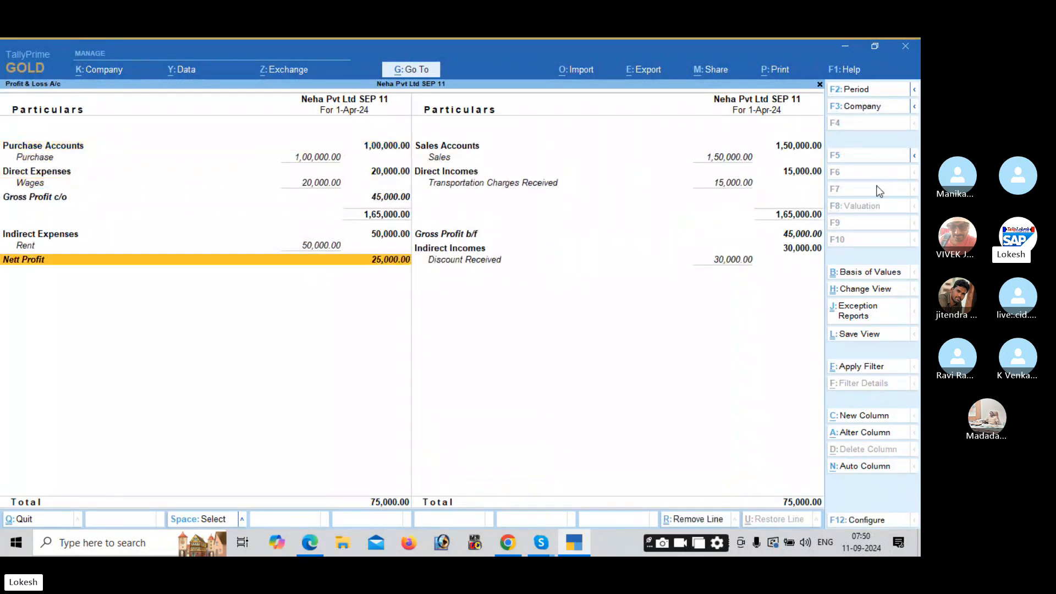
pyautogui.press('alt')
pyautogui.hotkey('alt', 'Tab')
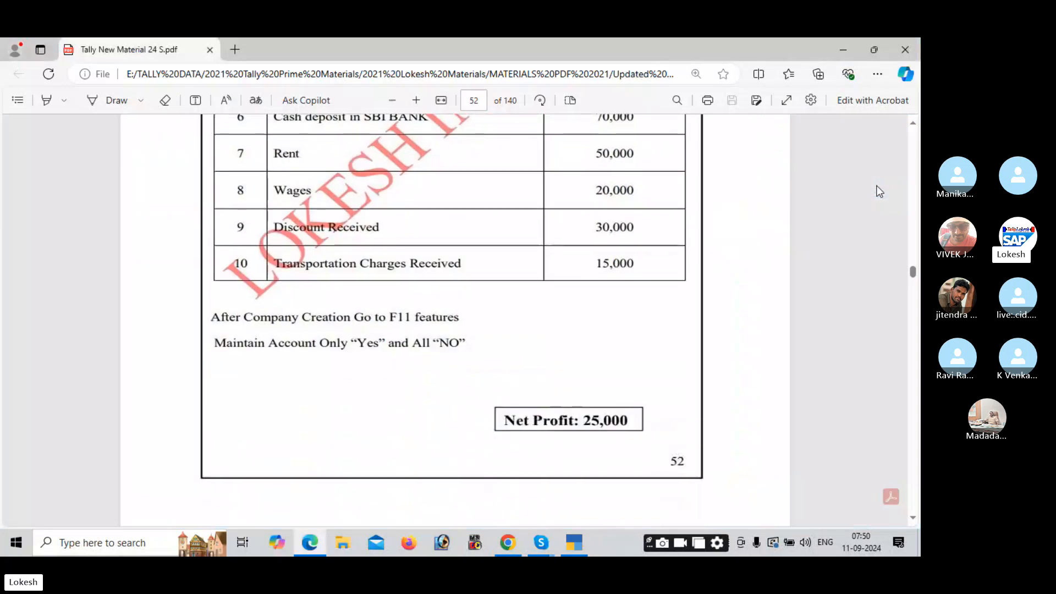
pyautogui.hotkey('alt', 'Tab')
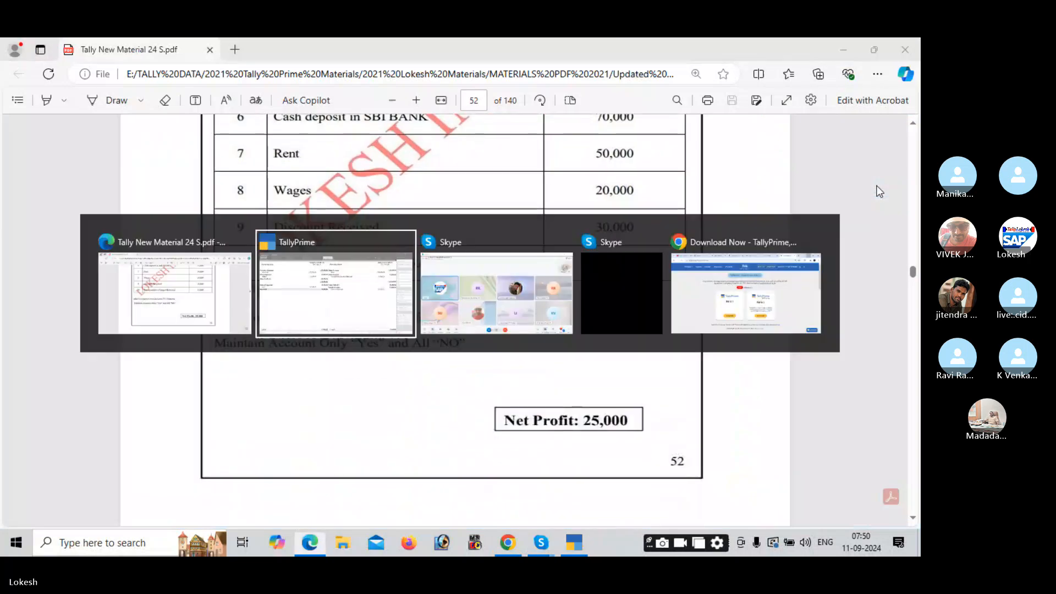
# Step: Close the Profit & Loss report and scroll through the Dashboard
pyautogui.press('Escape')
pyautogui.press('Down')
pyautogui.press('Down')
pyautogui.press('Down')
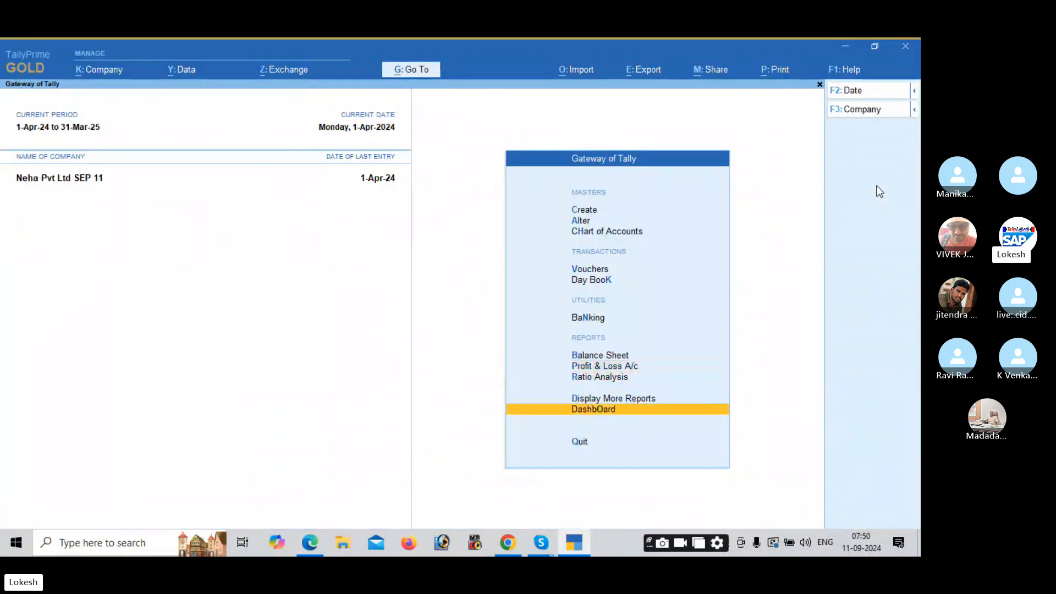
pyautogui.press('Return')
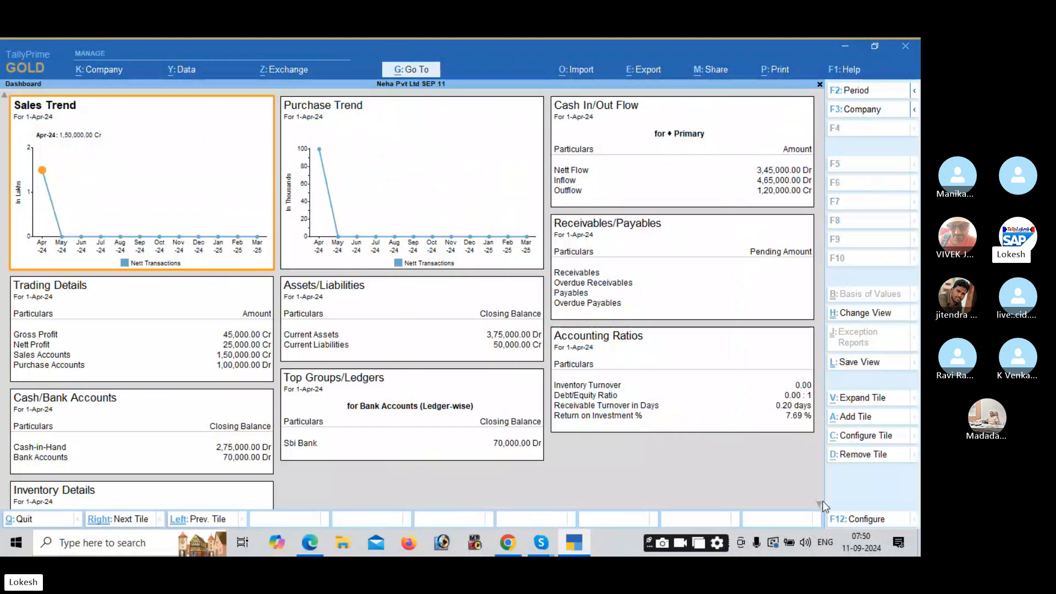
pyautogui.scroll(-3, 822, 501)
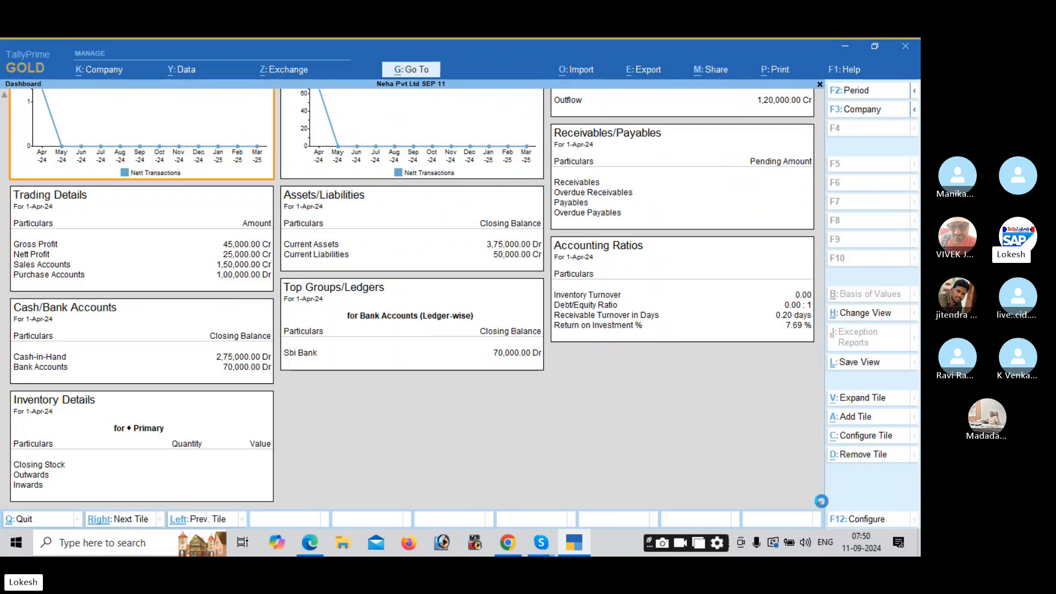
pyautogui.press('Escape')
# Step: Check the Purchase Register and Sales Register under Account Books
pyautogui.press('Return')
pyautogui.press('Down')
pyautogui.press('Down')
pyautogui.press('Down')
pyautogui.press('Down')
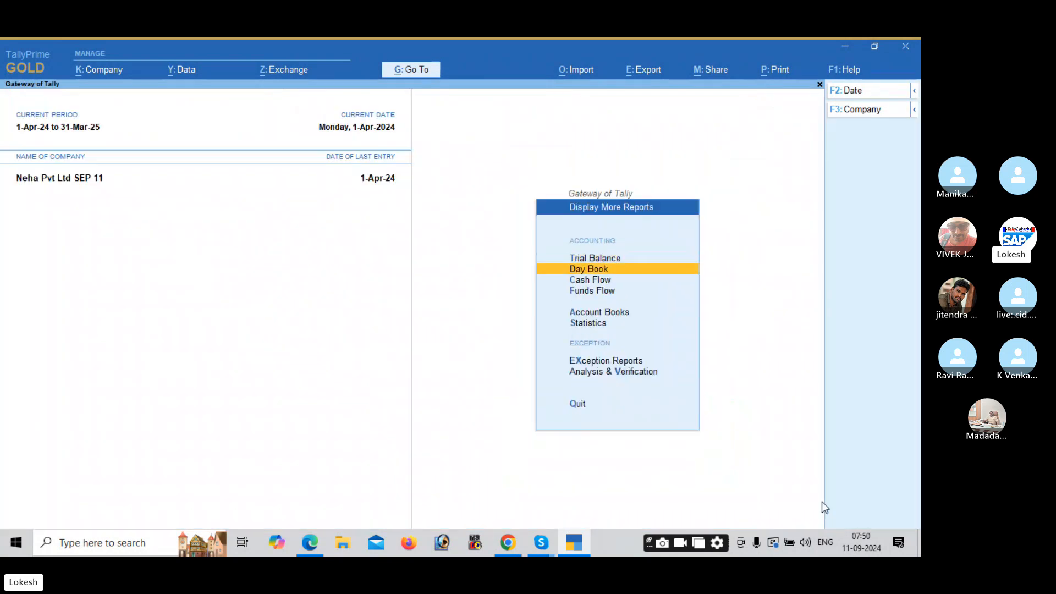
pyautogui.press('Return')
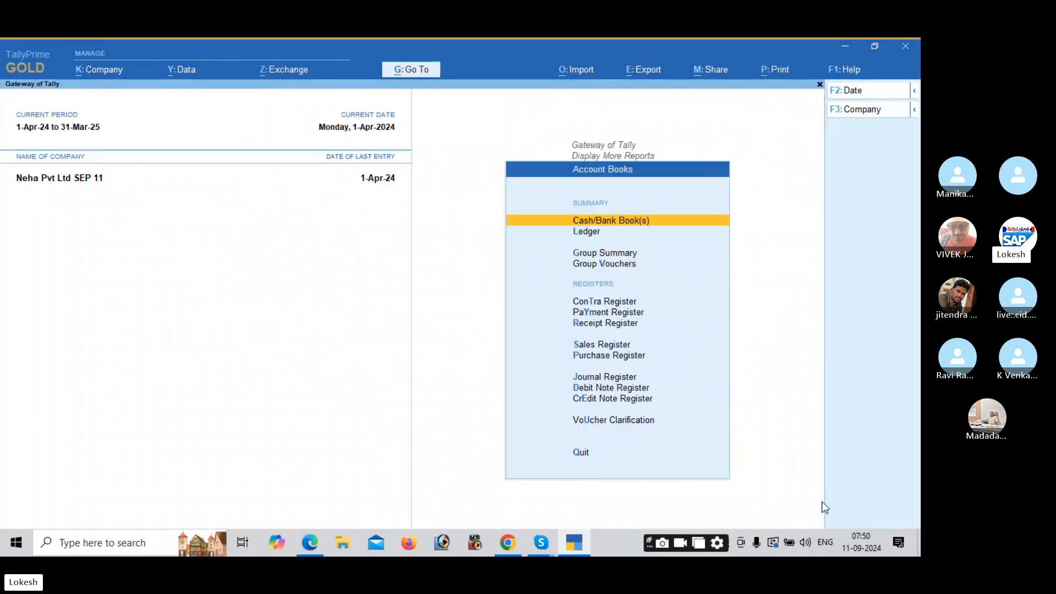
pyautogui.press('Down')
pyautogui.press('Down')
pyautogui.press('Down')
pyautogui.press('Down')
pyautogui.press('Down')
pyautogui.press('Down')
pyautogui.press('Down')
pyautogui.press('Down')
pyautogui.press('Return')
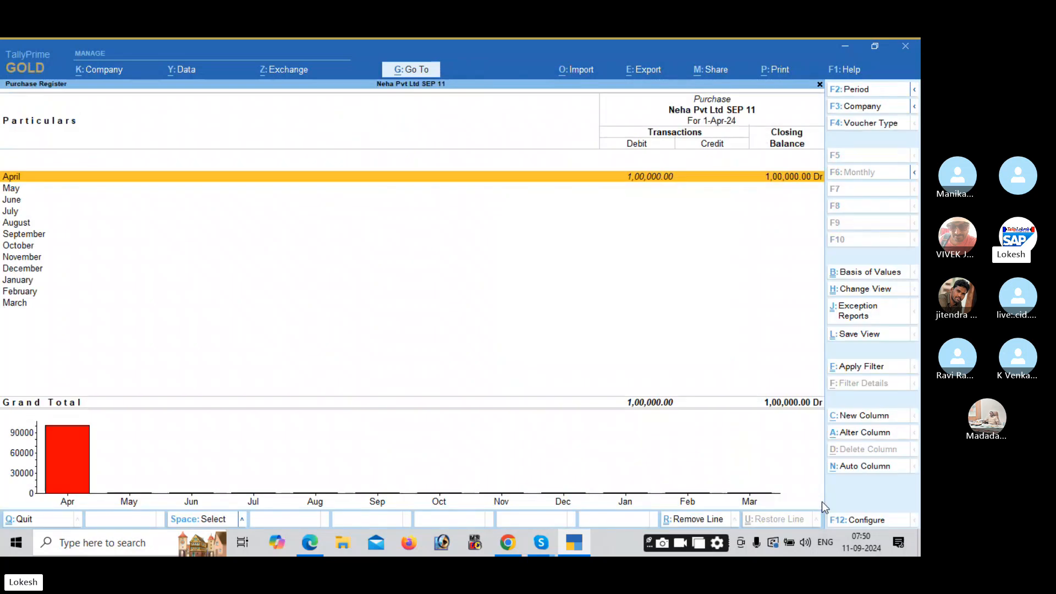
pyautogui.press('Escape')
pyautogui.press('Up')
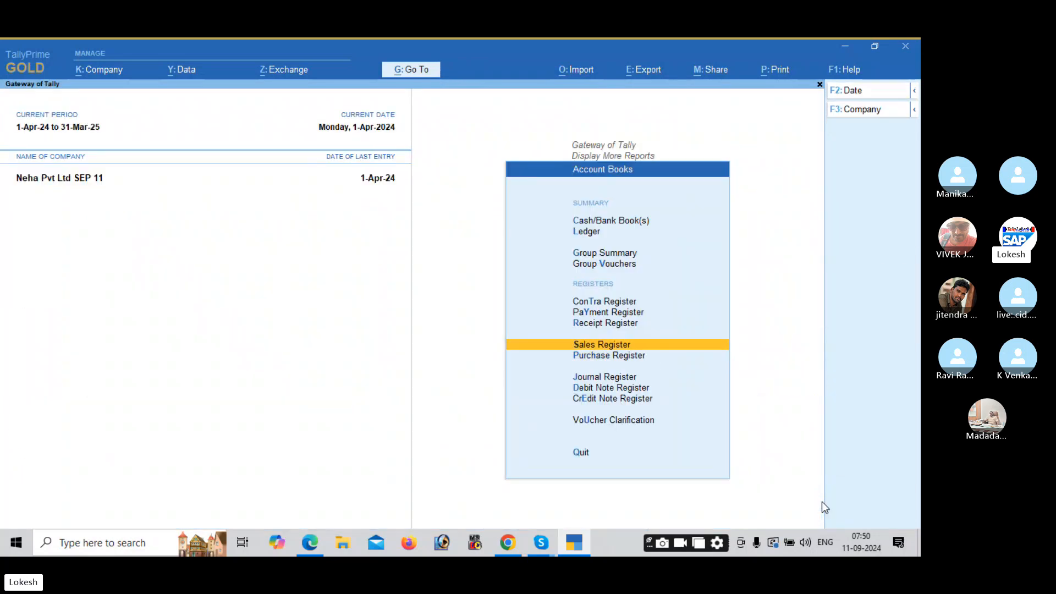
pyautogui.press('Return')
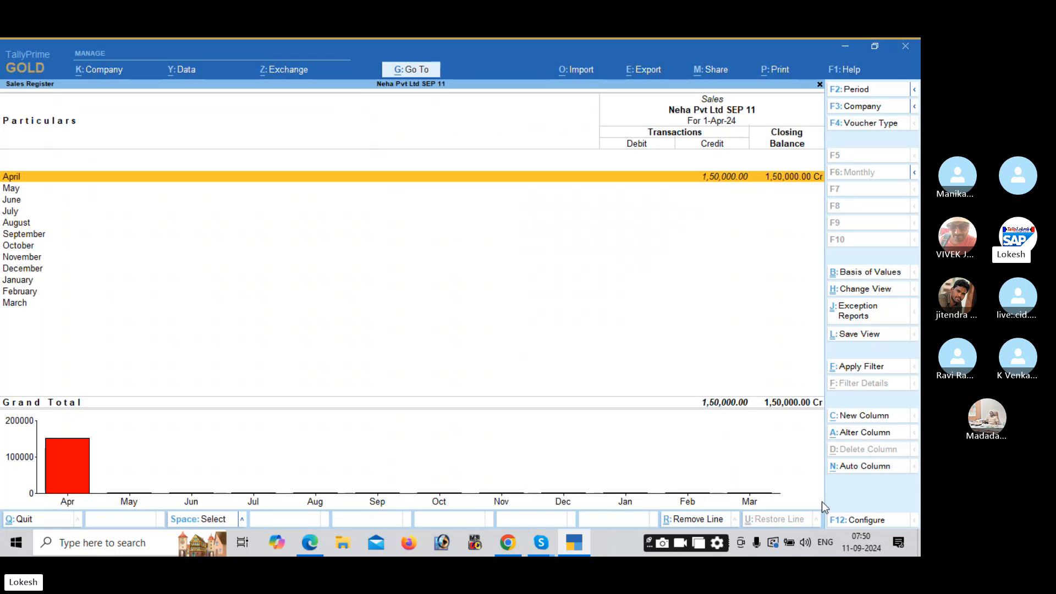
pyautogui.press('Escape')
# Step: Review the Receipt Register's April vouchers, four receipts totalling 4,65,000
pyautogui.press('Up')
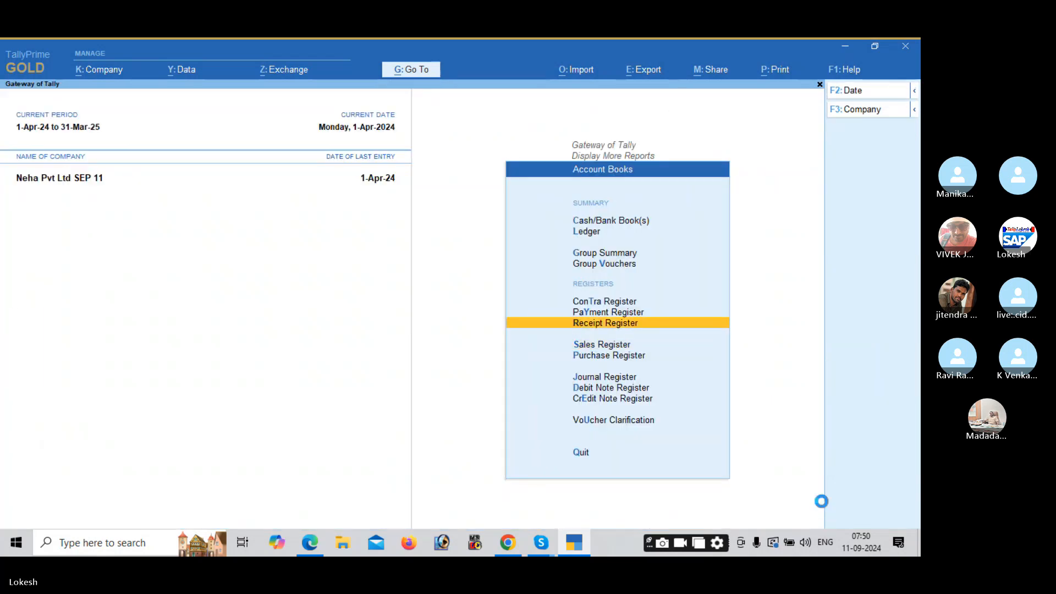
pyautogui.press('Return')
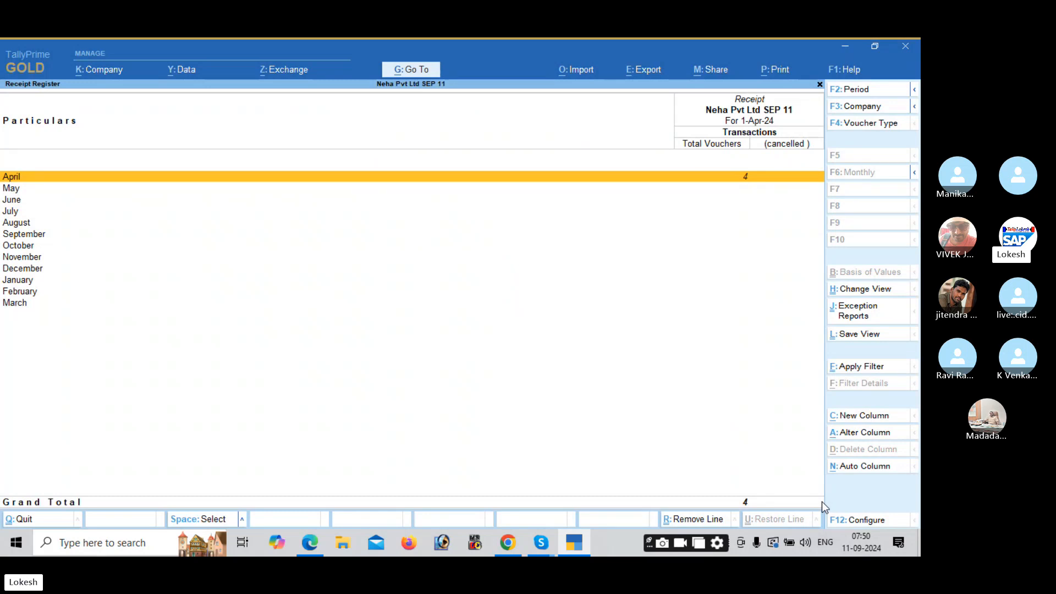
pyautogui.press('Return')
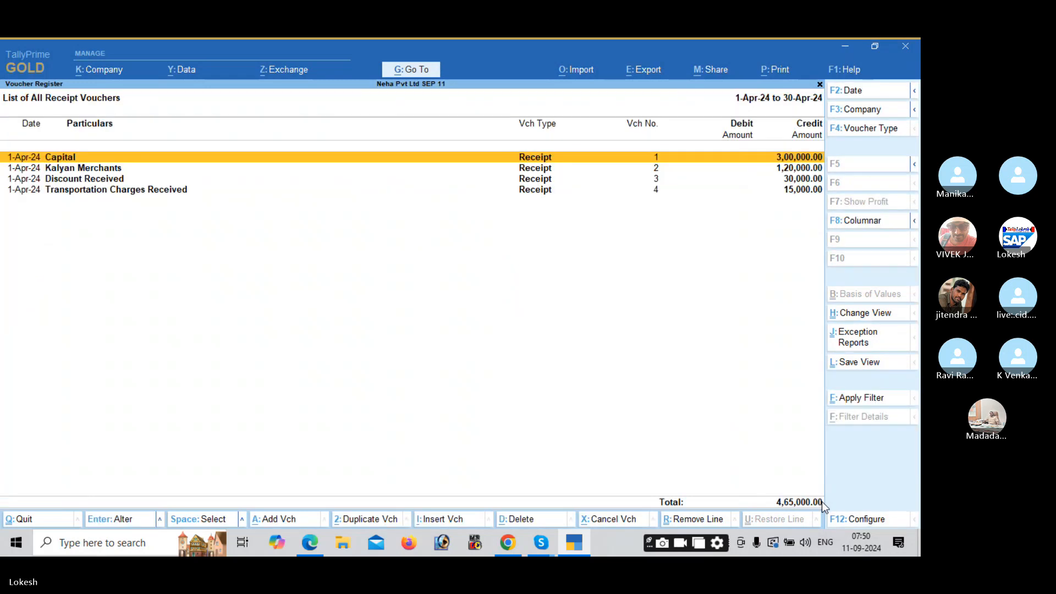
pyautogui.press('Escape')
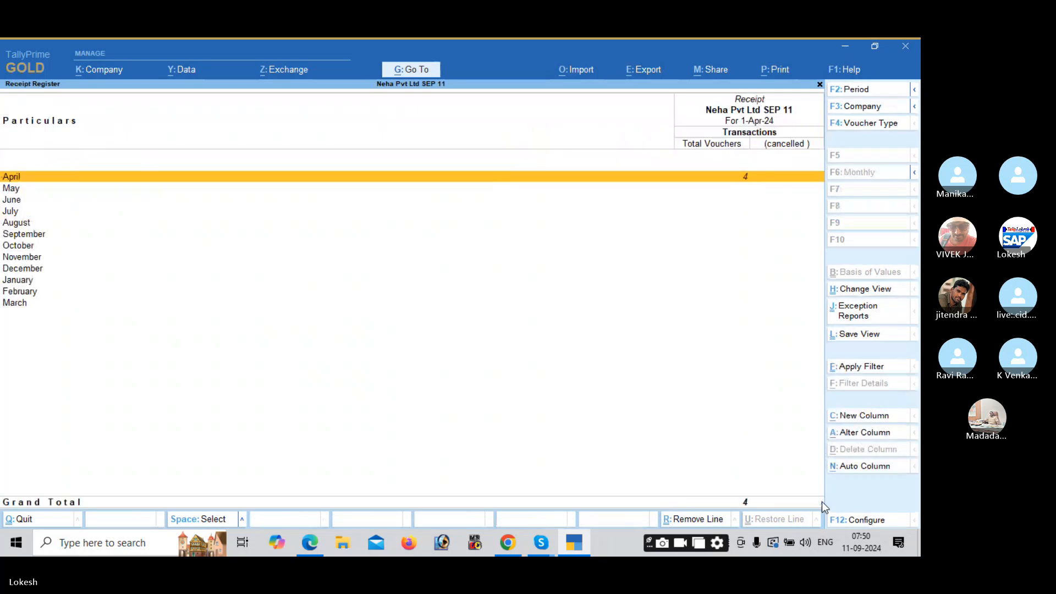
pyautogui.press('Escape')
# Step: Check the Payment and Contra Registers, then back out to the Gateway of Tally
pyautogui.press('Up')
pyautogui.press('Return')
pyautogui.press('Return')
pyautogui.press('Escape')
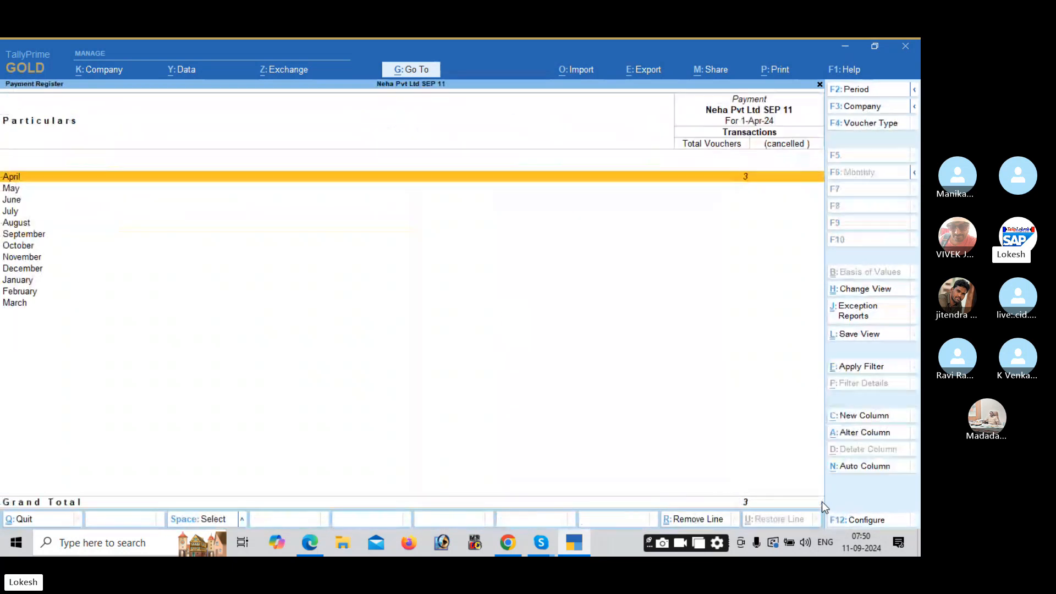
pyautogui.press('Escape')
pyautogui.press('Up')
pyautogui.press('Return')
pyautogui.press('Return')
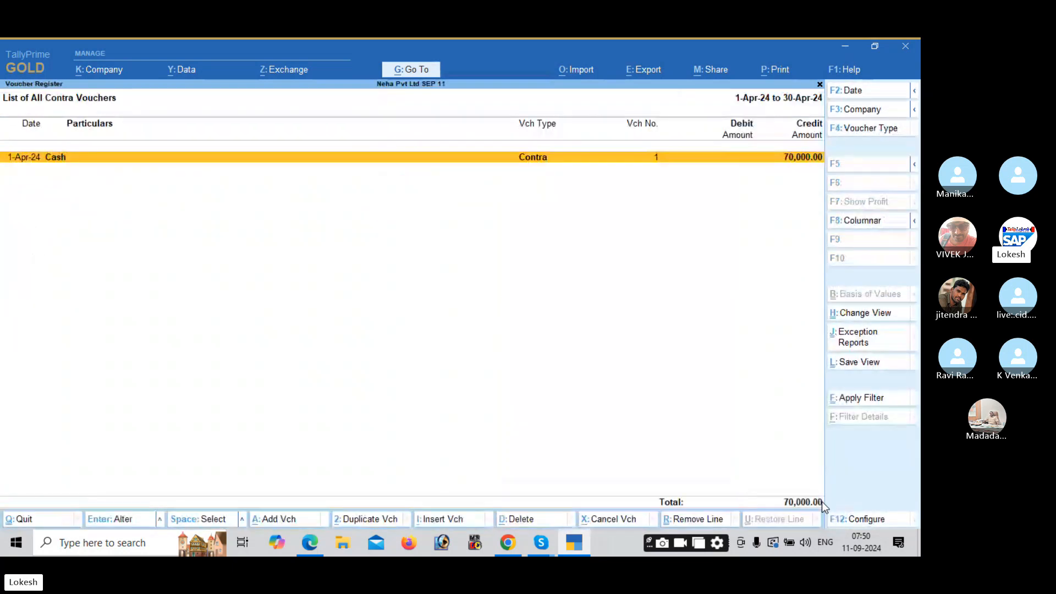
pyautogui.press('Escape')
pyautogui.press('Escape')
pyautogui.press('Escape')
pyautogui.press('Escape')
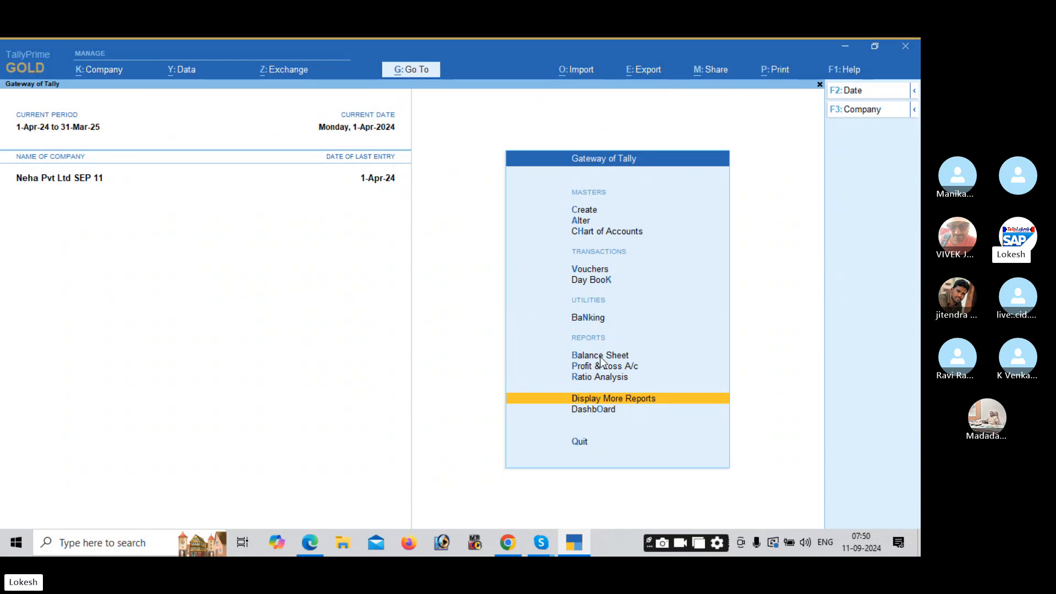
# Step: Start a new company named Kalyan Traders with State set to Andhra Pradesh
pyautogui.click(114, 72)
pyautogui.press('Return')
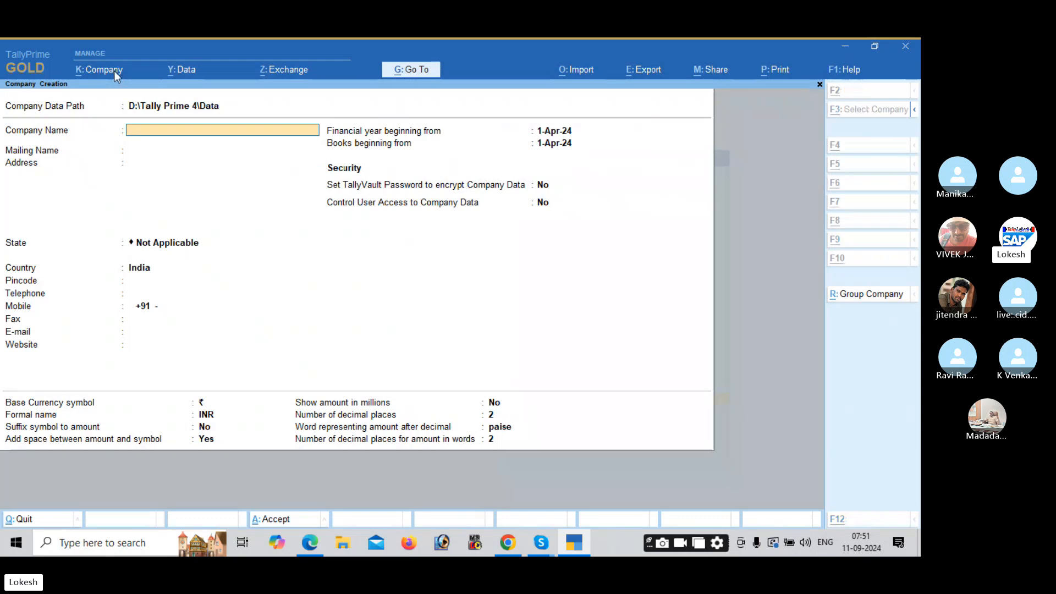
pyautogui.hotkey('alt', 'Tab')
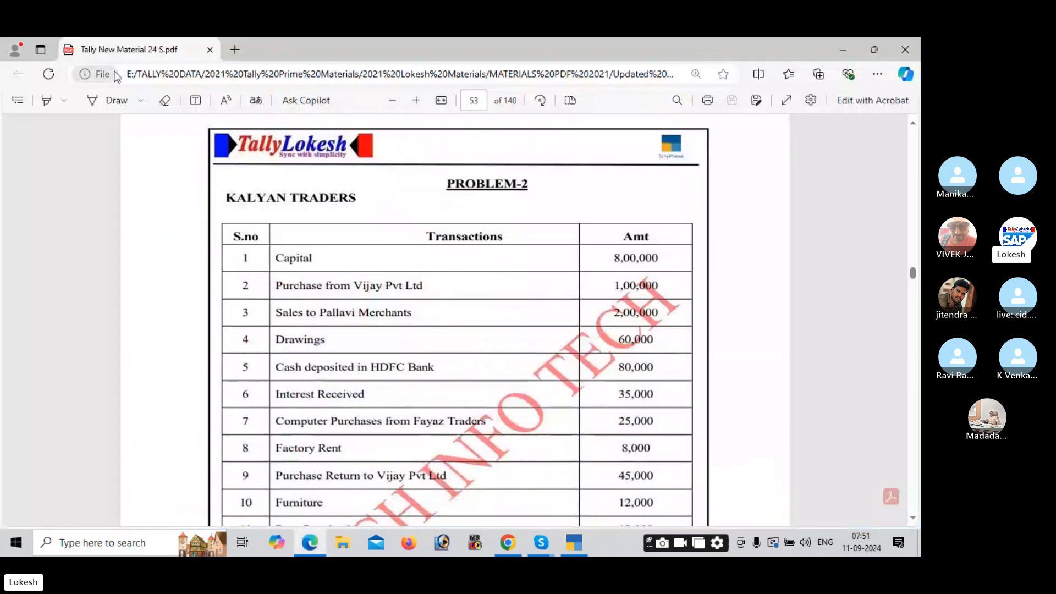
pyautogui.hotkey('alt', 'Tab')
pyautogui.write('Kal')
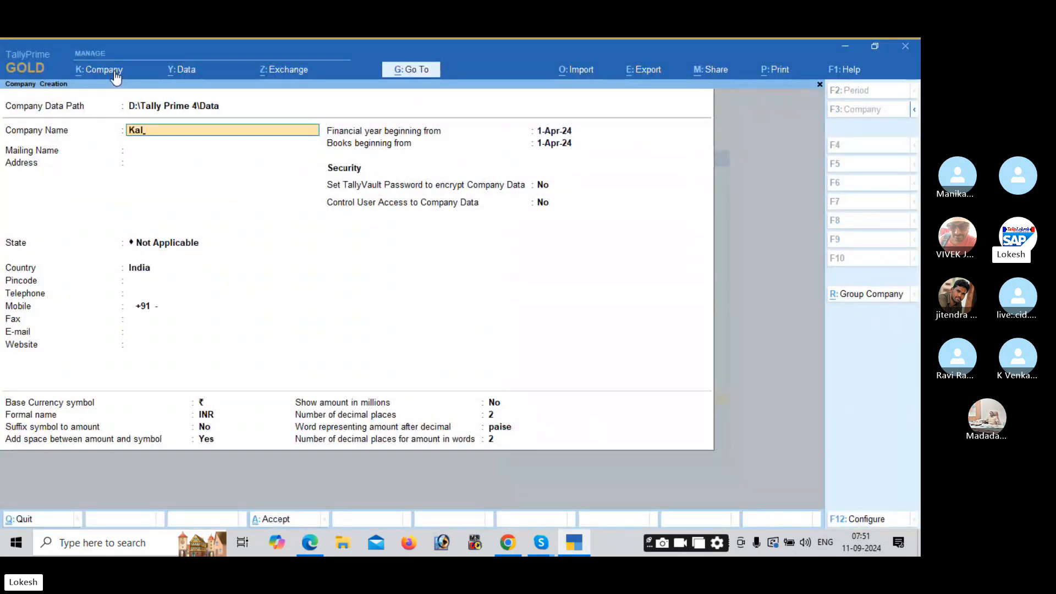
pyautogui.write('yan Trad')
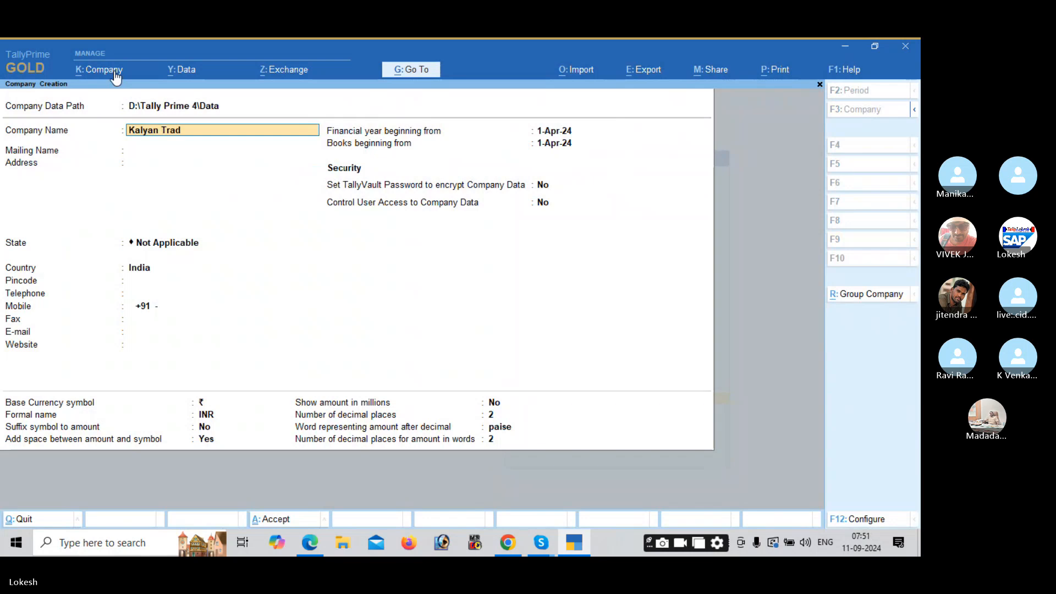
pyautogui.write('ers')
pyautogui.press('Return')
pyautogui.press('Return')
pyautogui.press('Return')
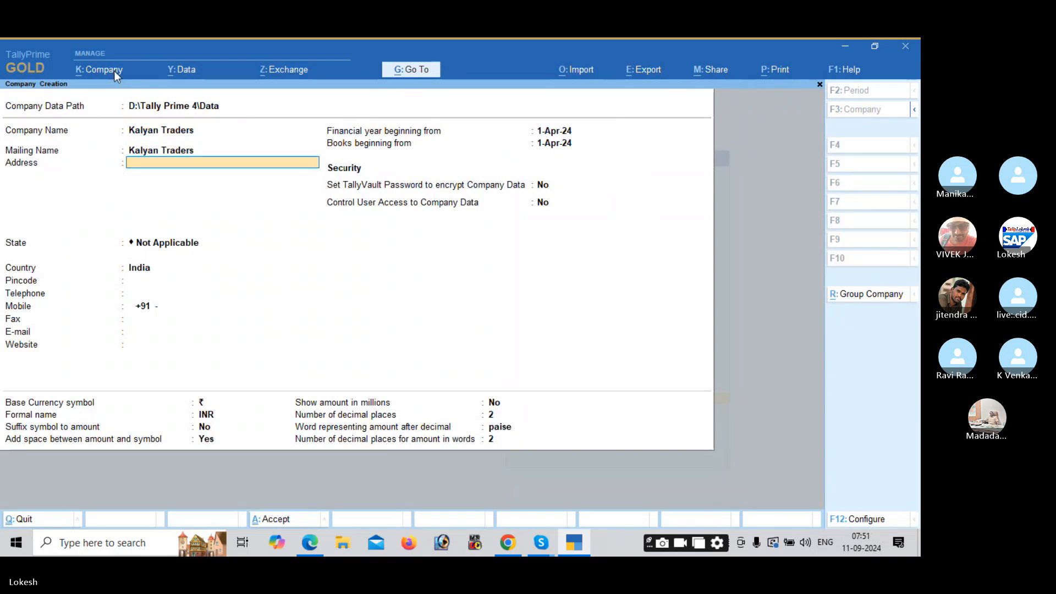
pyautogui.press('Down')
pyautogui.press('Down')
pyautogui.press('Return')
pyautogui.press('Return')
pyautogui.press('Return')
pyautogui.press('Return')
pyautogui.press('Return')
pyautogui.press('Return')
pyautogui.press('Return')
pyautogui.press('Return')
pyautogui.press('Return')
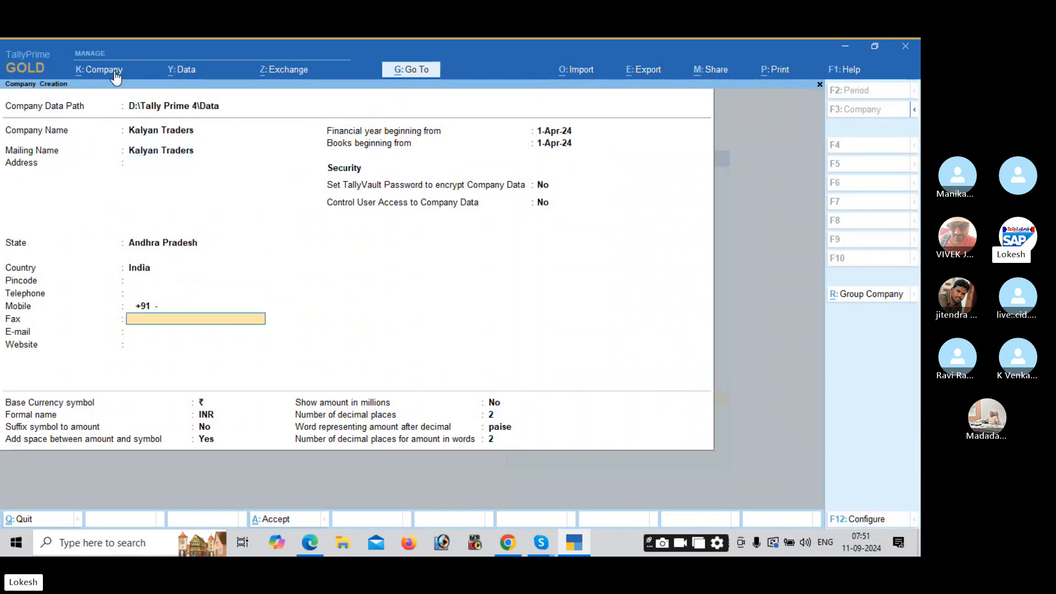
pyautogui.press('Return')
pyautogui.press('Return')
pyautogui.press('Return')
pyautogui.press('Return')
pyautogui.press('Return')
pyautogui.press('Return')
pyautogui.press('Return')
pyautogui.press('Return')
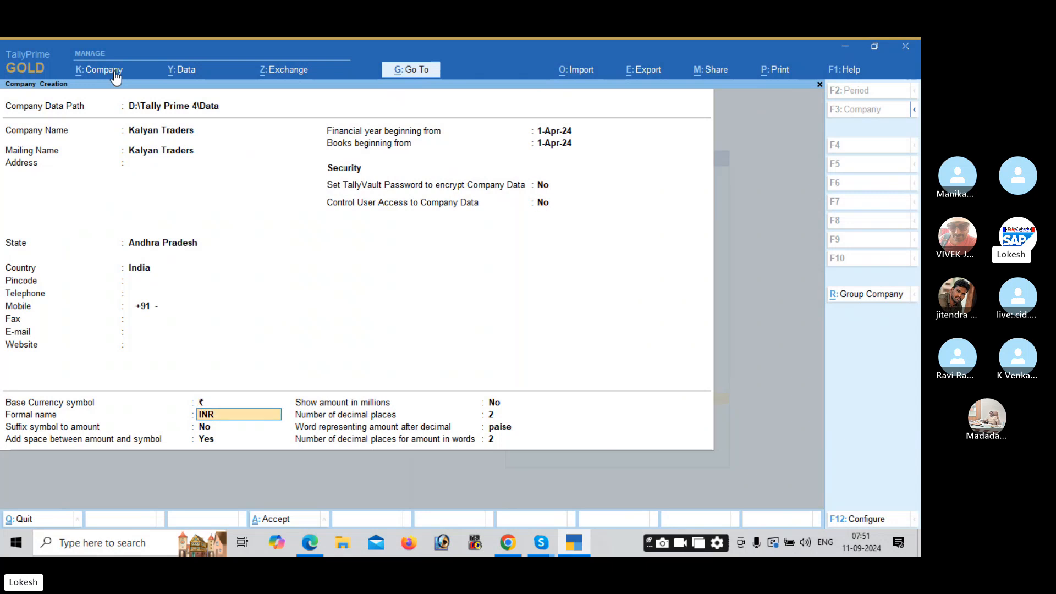
pyautogui.press('Return')
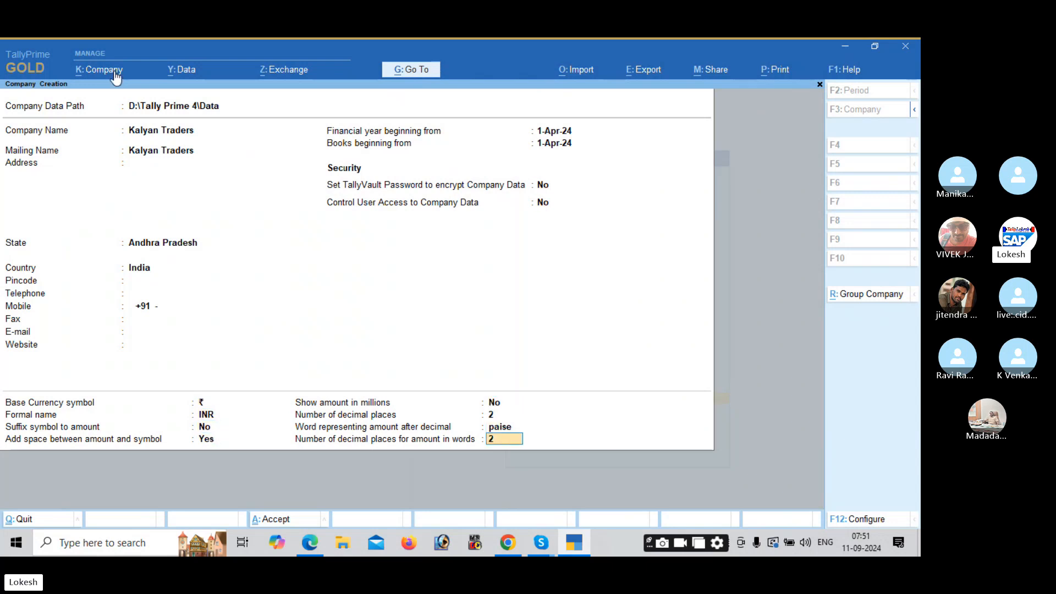
pyautogui.press('Return')
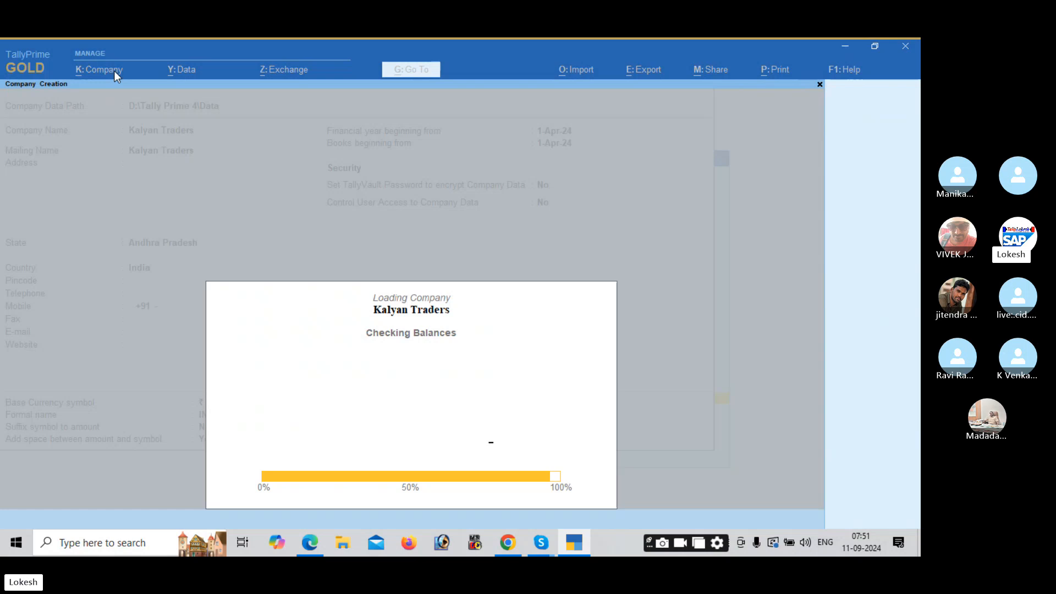
# Step: Set Maintain Inventory, GST and Browser Access to No and save the company features
pyautogui.press('Return')
pyautogui.press('Return')
pyautogui.press('Return')
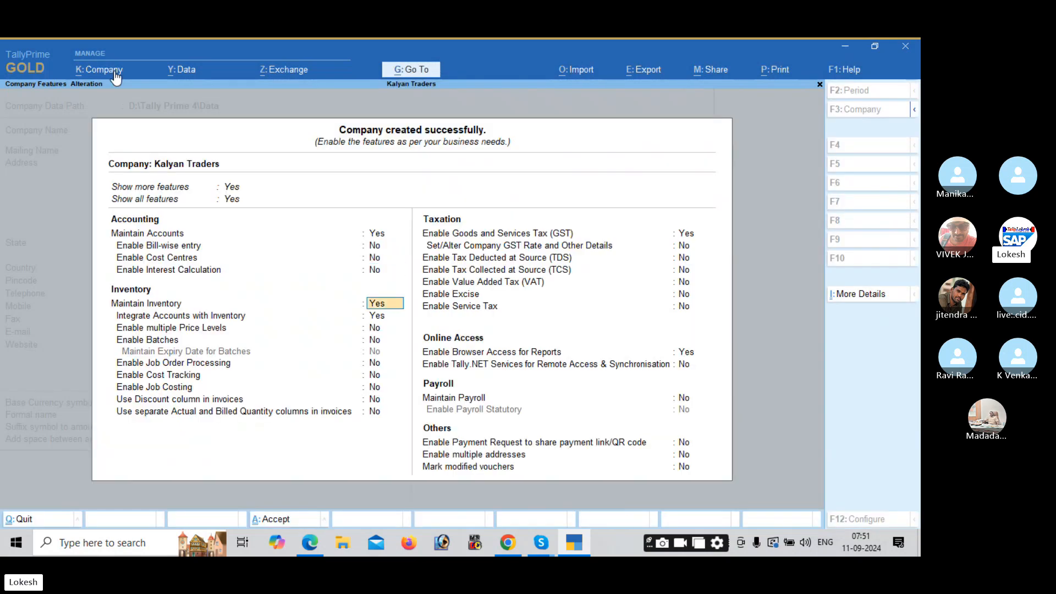
pyautogui.write('n')
pyautogui.press('Return')
pyautogui.write('n')
pyautogui.press('Return')
pyautogui.write('n')
pyautogui.press('Return')
pyautogui.press('Return')
pyautogui.press('Return')
pyautogui.press('Return')
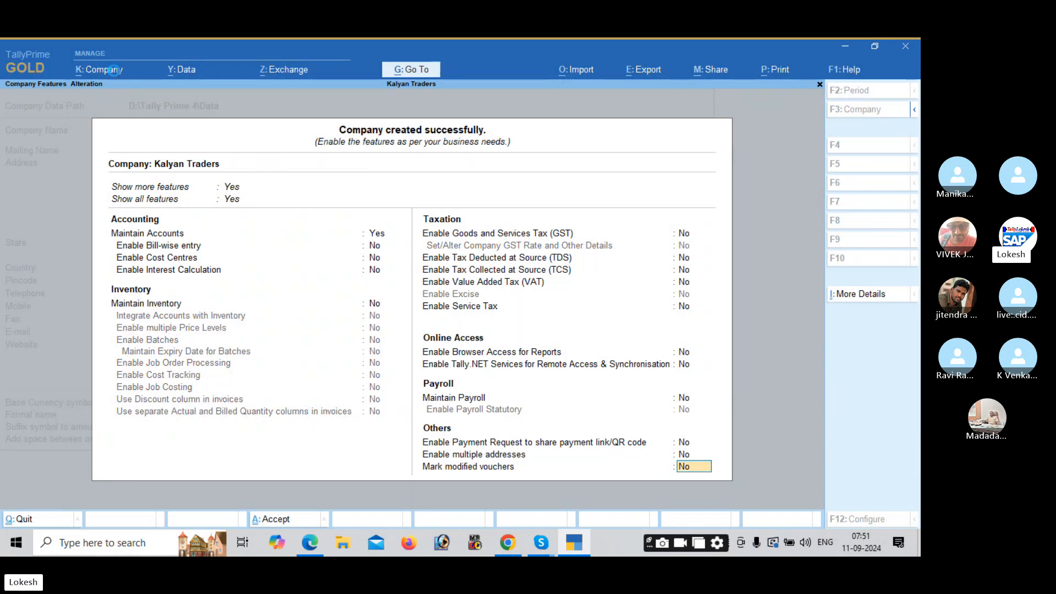
pyautogui.press('Return')
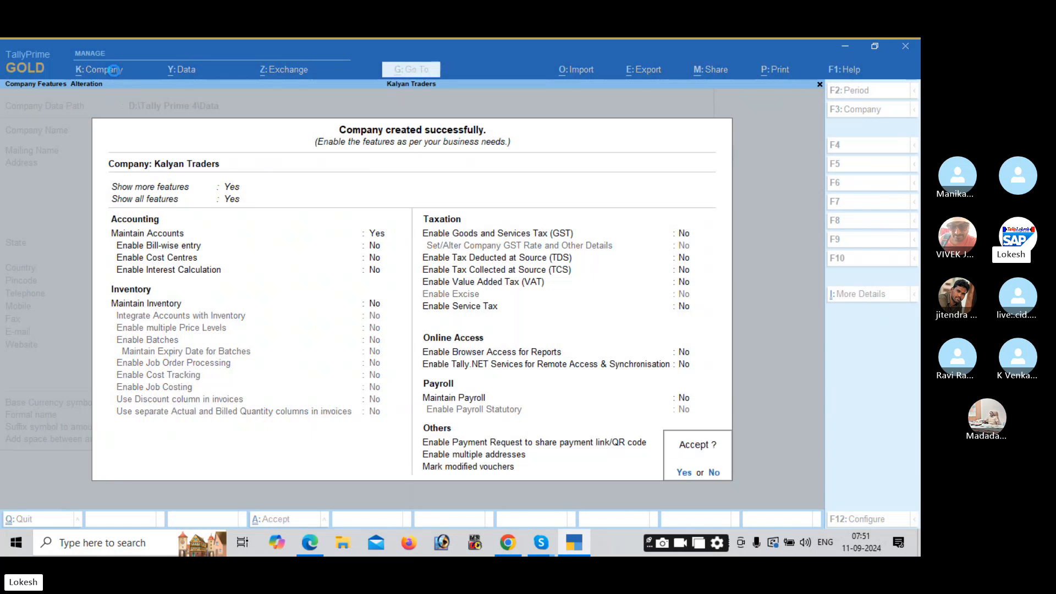
pyautogui.press('Return')
pyautogui.press('Up')
pyautogui.press('Up')
pyautogui.press('Up')
pyautogui.press('Up')
pyautogui.press('Up')
pyautogui.press('Up')
pyautogui.press('Up')
pyautogui.press('Up')
pyautogui.press('Up')
pyautogui.press('Up')
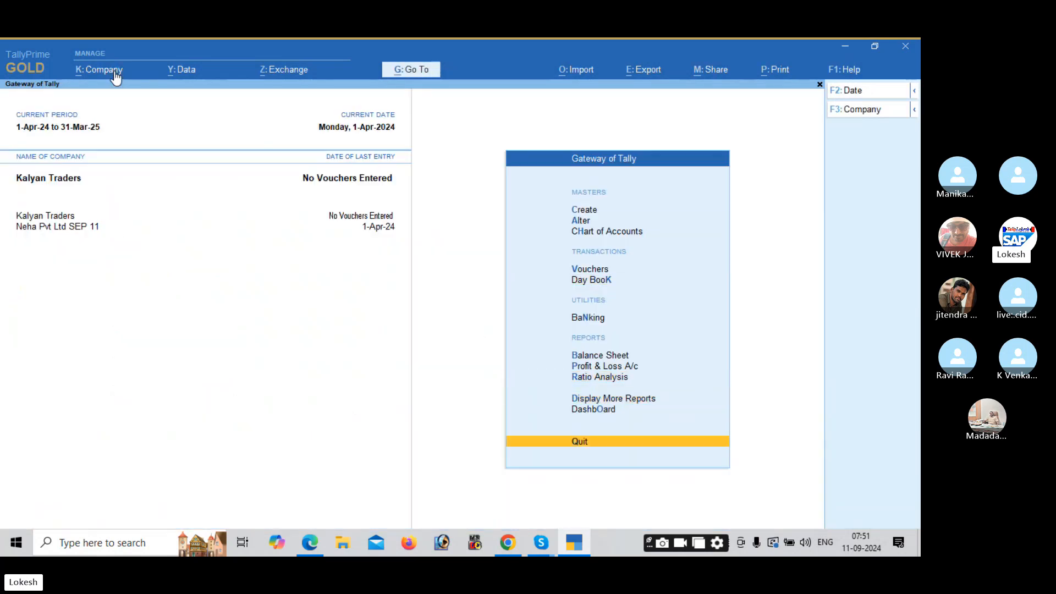
# Step: Open a blank Ledger creation form, then view Problem-2's transactions starting with Capital 8,00,000
pyautogui.press('Down')
pyautogui.press('Return')
pyautogui.press('Down')
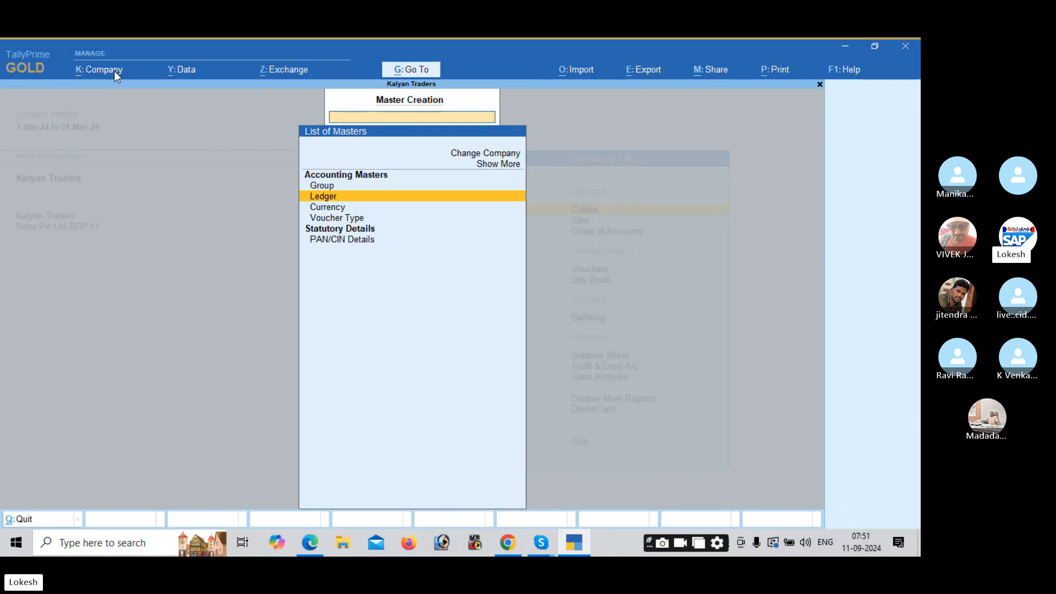
pyautogui.press('Return')
pyautogui.press('alt')
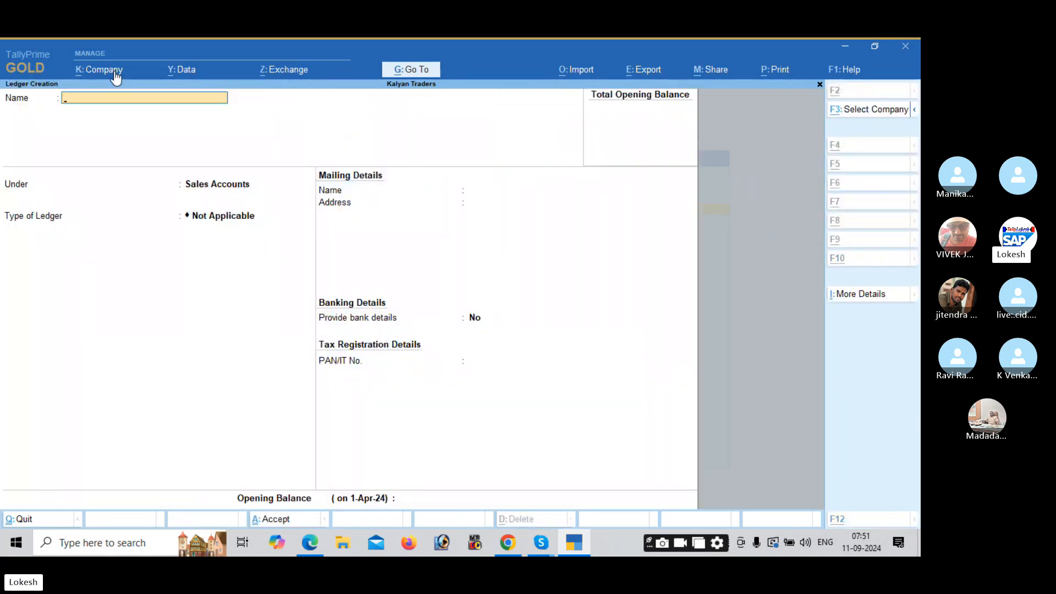
pyautogui.hotkey('alt', 'Tab')
pyautogui.press('Down')
pyautogui.press('Down')
pyautogui.press('Down')
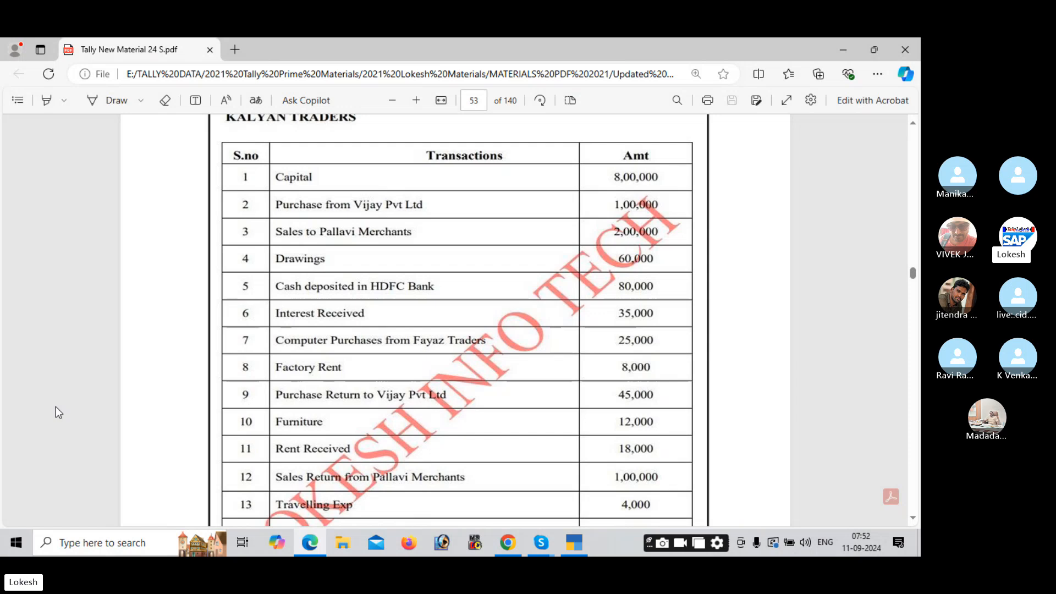
# Step: Scroll the Problem-2 PDF down to Net Profit 93,000, then bring the Skype call window forward
pyautogui.hotkey('alt', 'Tab')
pyautogui.hotkey('alt', 'Tab')
pyautogui.press('Tab')
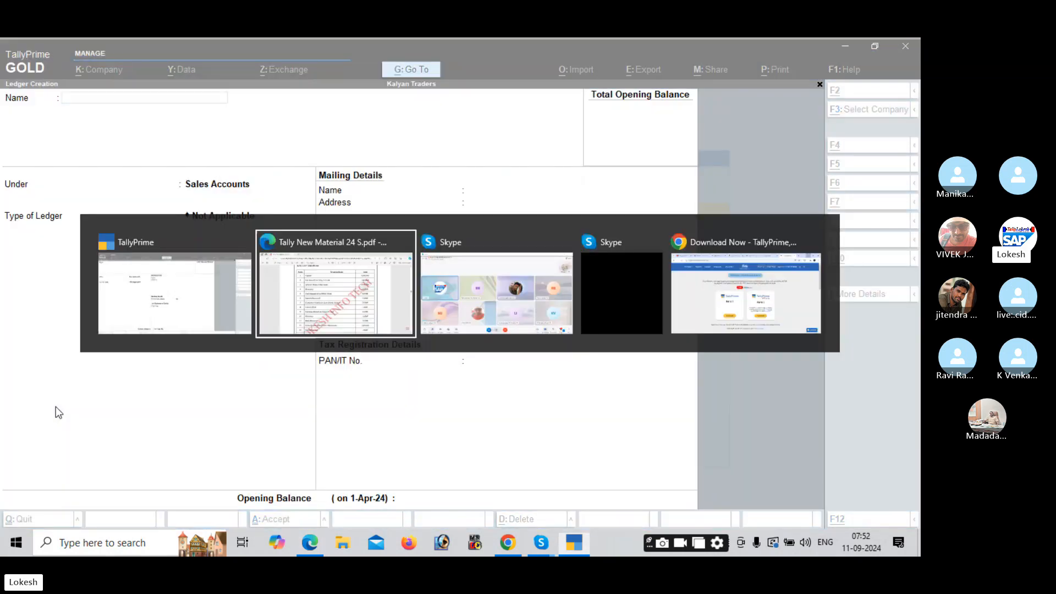
pyautogui.hotkey('alt', 'Tab')
pyautogui.press('Tab')
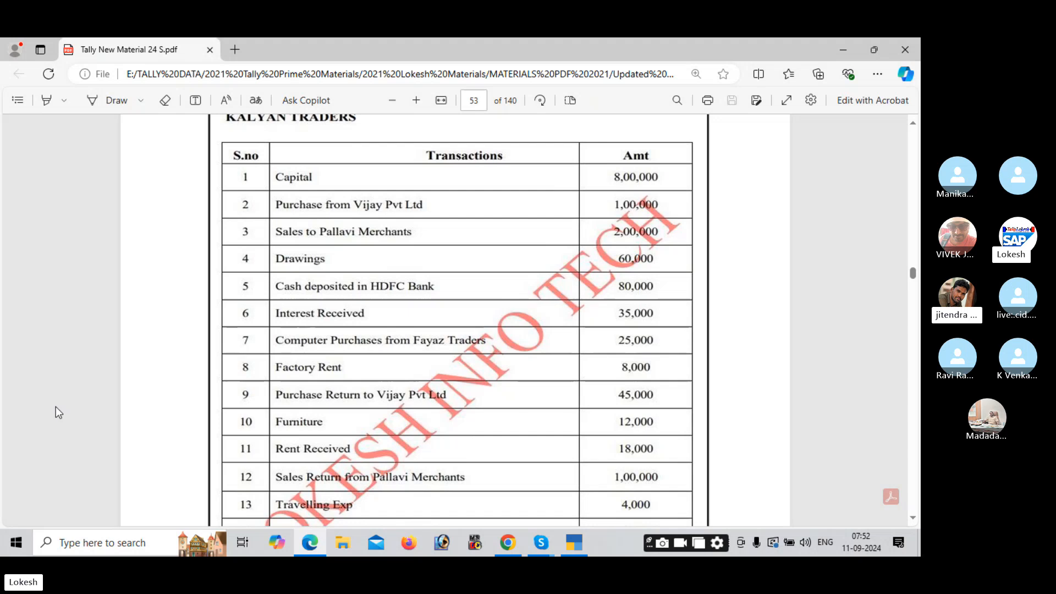
pyautogui.scroll(-3, 58, 412)
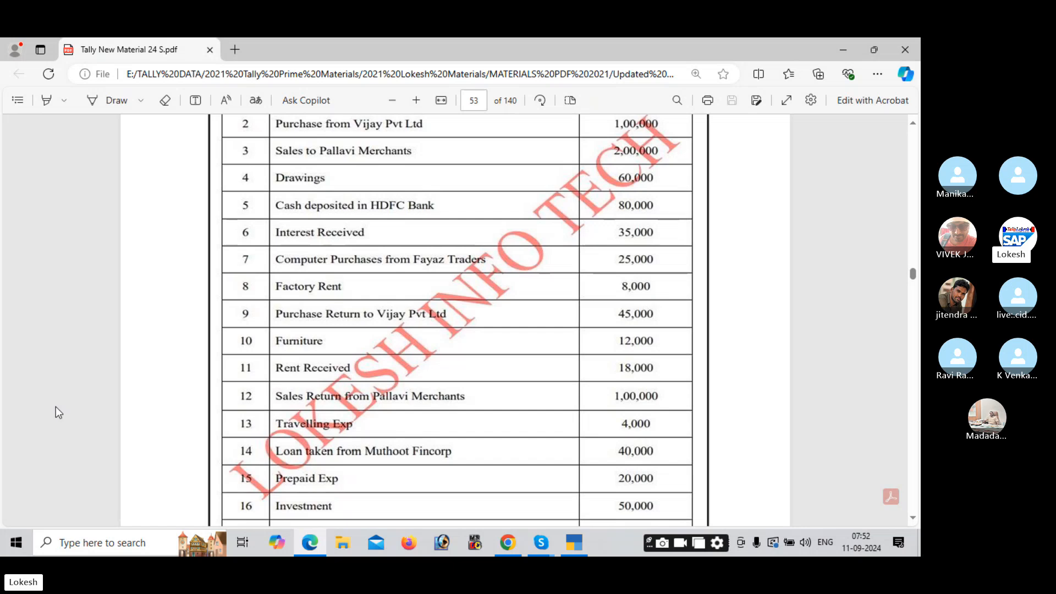
pyautogui.scroll(-3, 59, 412)
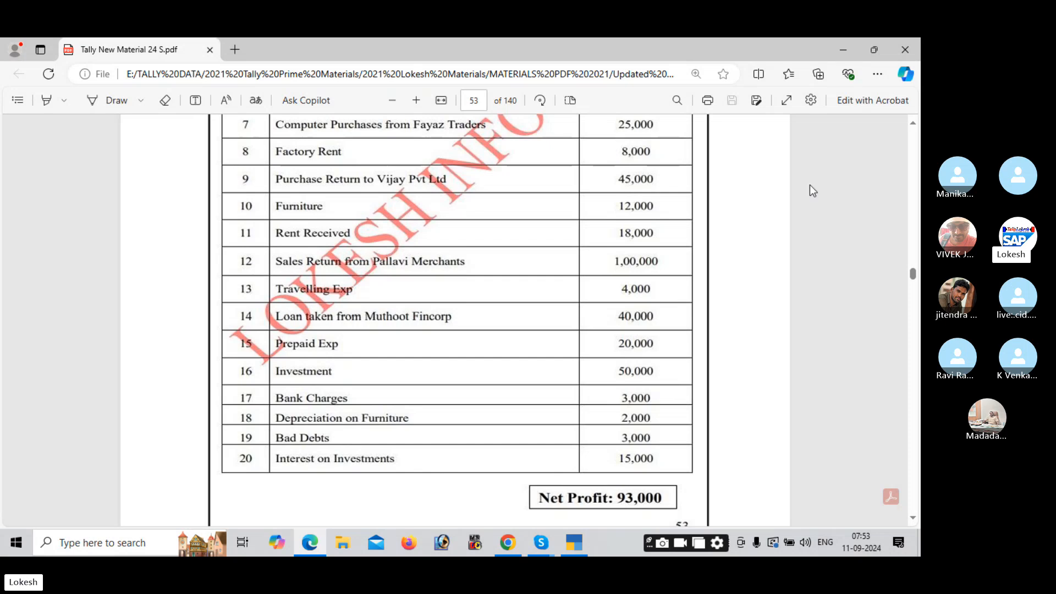
pyautogui.click(547, 533)
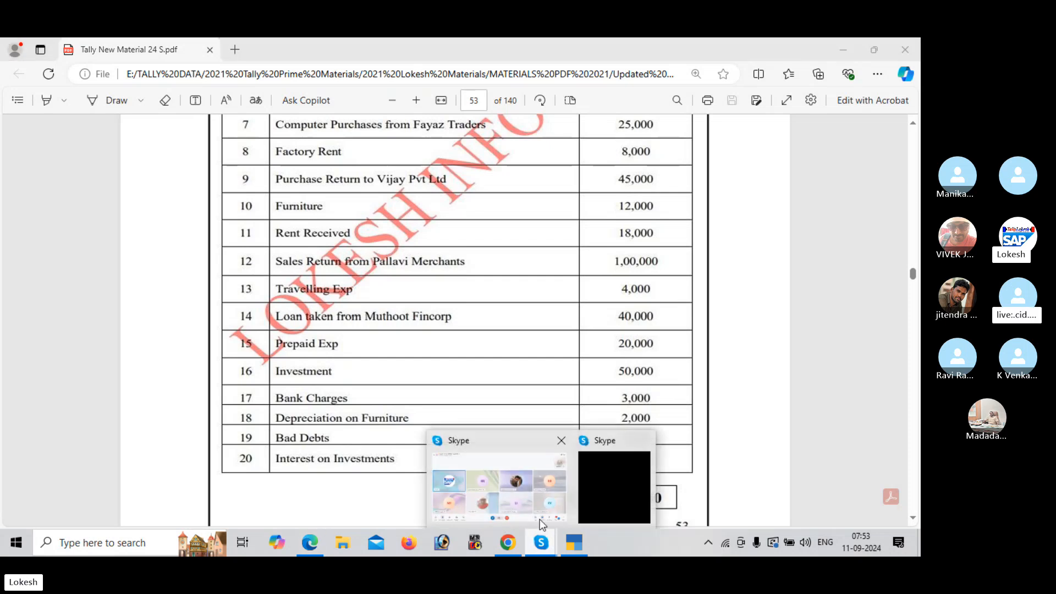
pyautogui.click(531, 497)
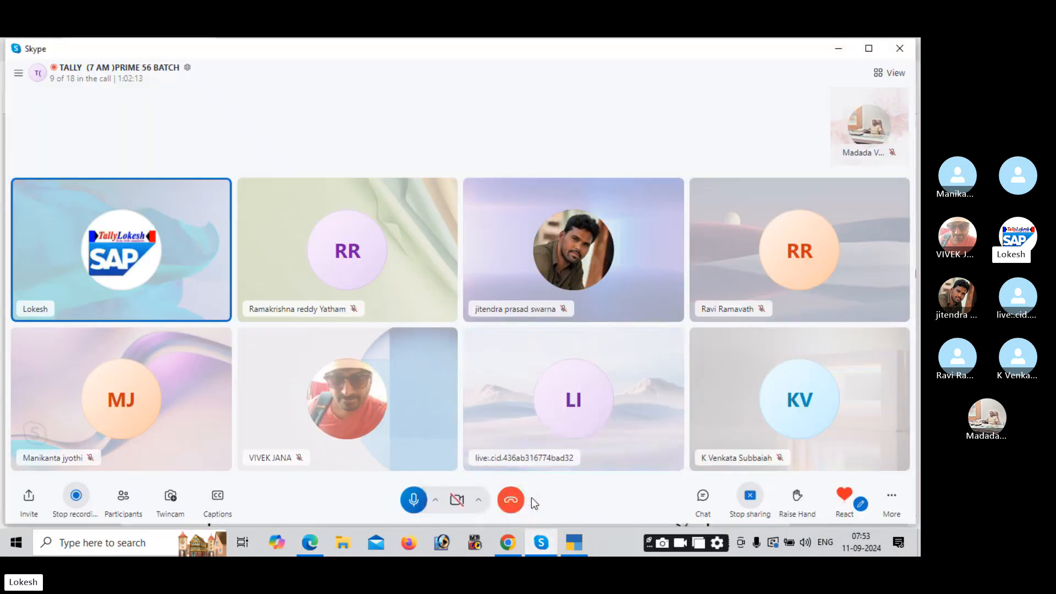